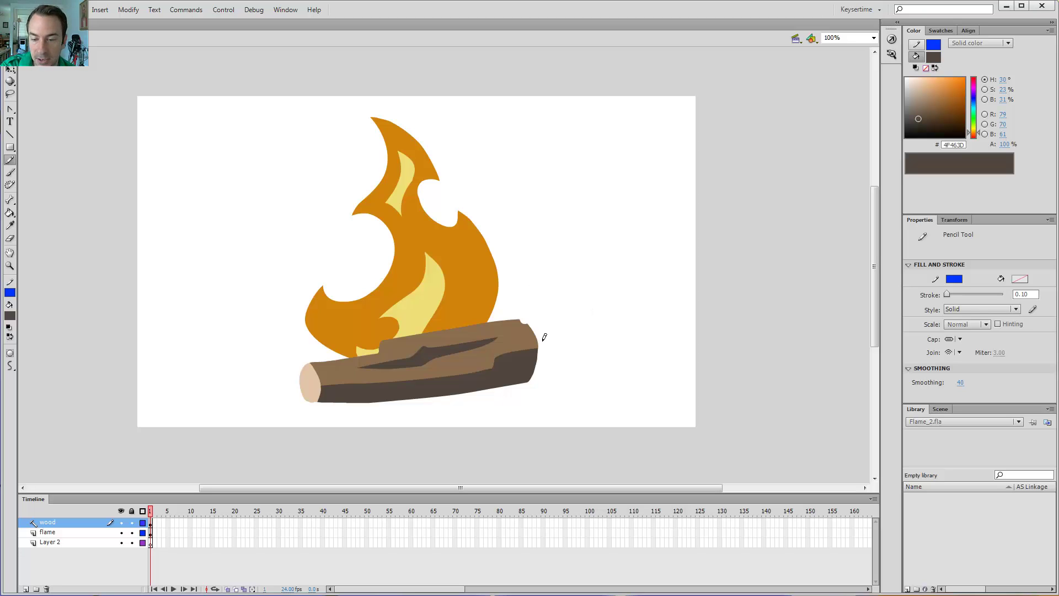
# Step: Zoom in to 200% on the log and centre it in the view
pyautogui.press('z')
pyautogui.click(458, 340)
pyautogui.moveTo(588, 312); pyautogui.dragTo(723, 314)
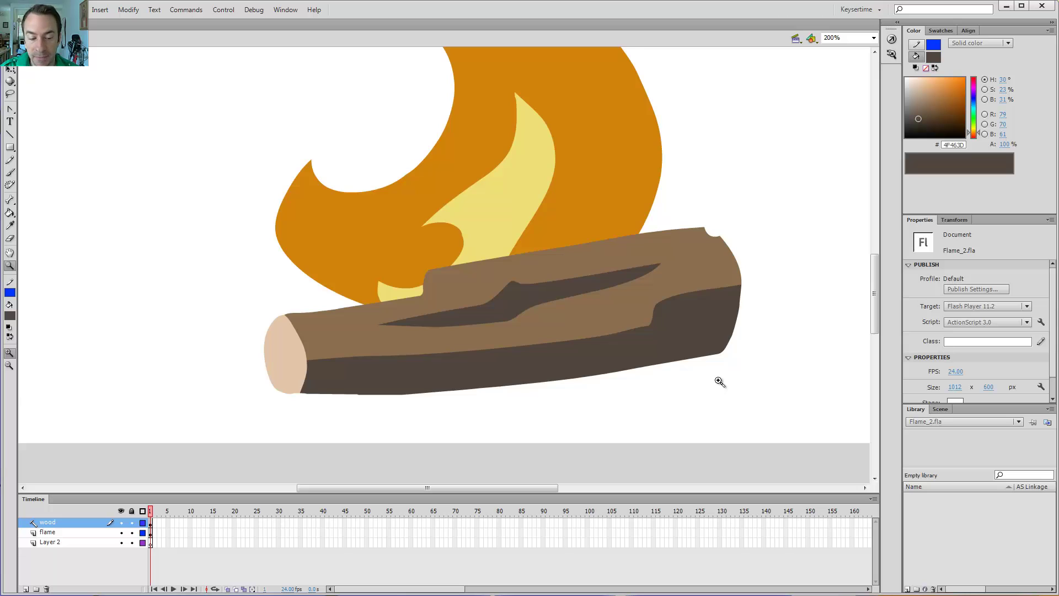
# Step: Move Layer 2 above the wood layer and lock the wood and flame layers
pyautogui.moveTo(54, 544); pyautogui.dragTo(49, 511)
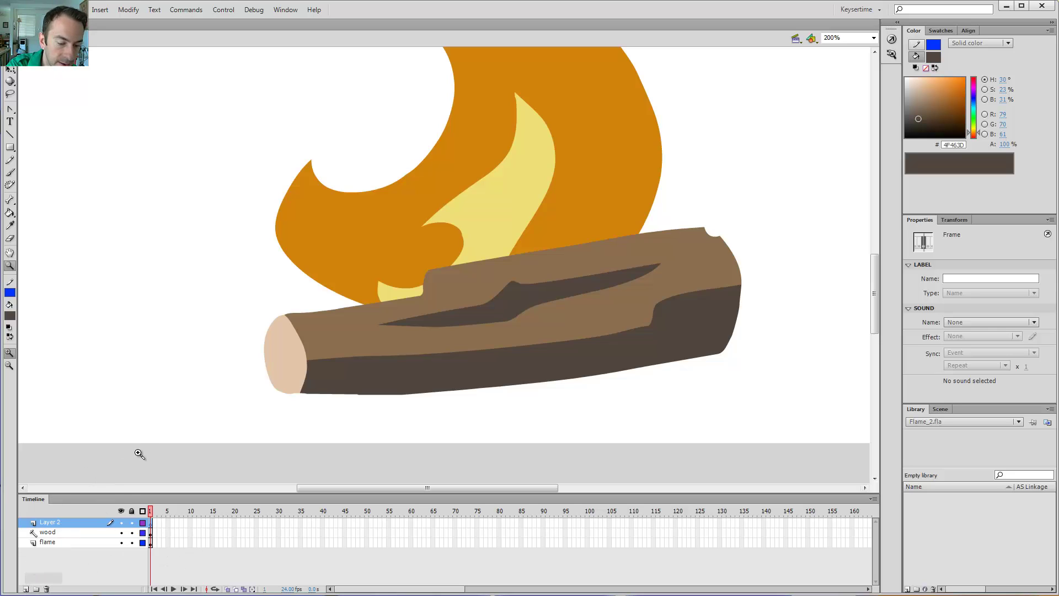
pyautogui.moveTo(131, 533); pyautogui.dragTo(132, 543)
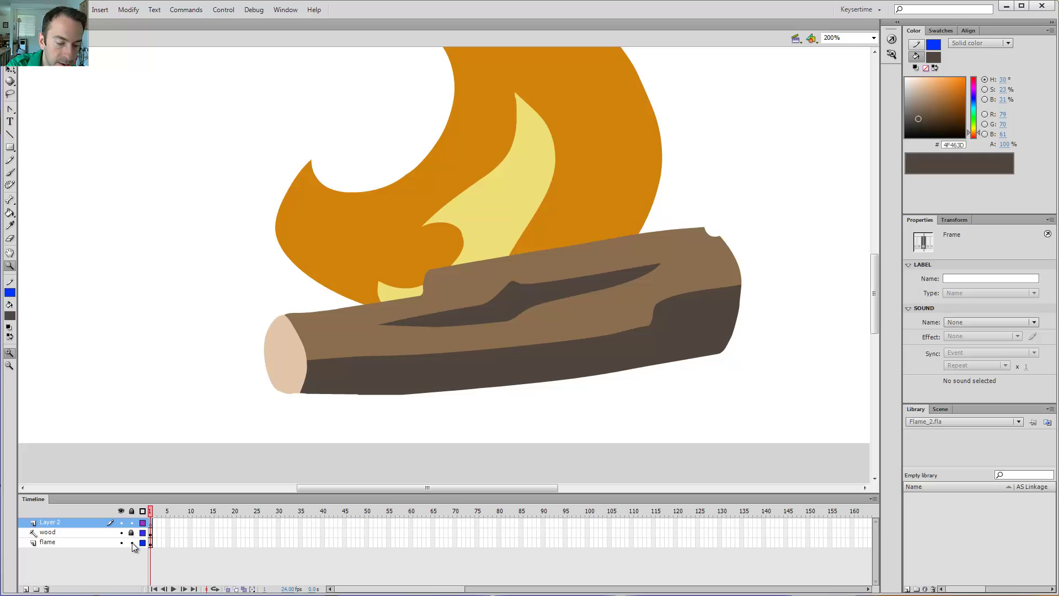
pyautogui.press('n')
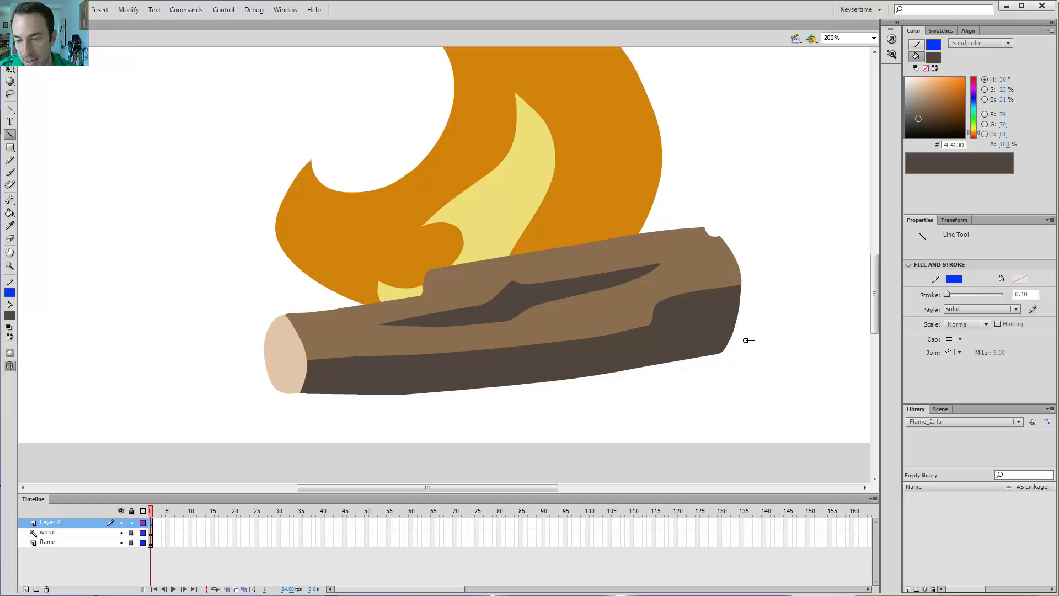
# Step: Trace the log's bottom edge with two line segments and colour the line green #00CC00
pyautogui.moveTo(754, 341); pyautogui.dragTo(571, 372)
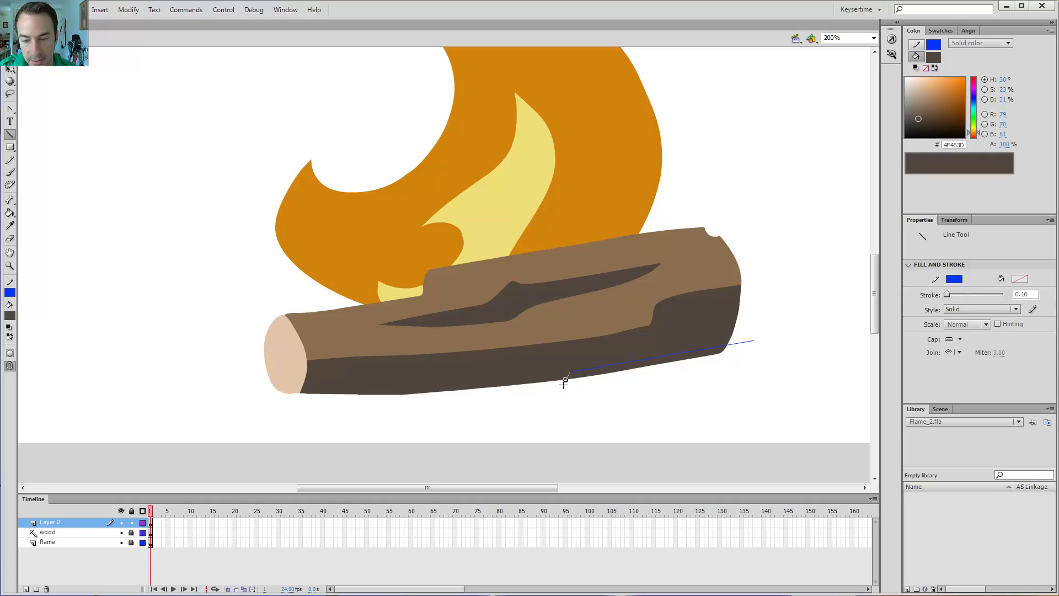
pyautogui.moveTo(567, 376)
pyautogui.mouseDown()
pyautogui.moveTo(343, 406)
pyautogui.moveTo(280, 398)
pyautogui.mouseUp()
pyautogui.press('v')
pyautogui.doubleClick(686, 350)
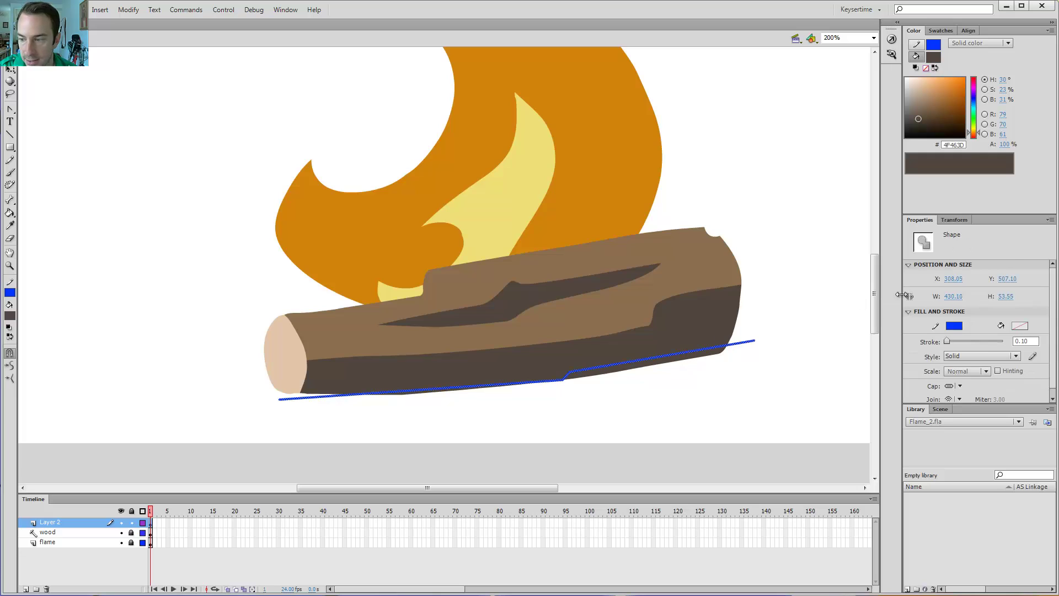
pyautogui.click(954, 326)
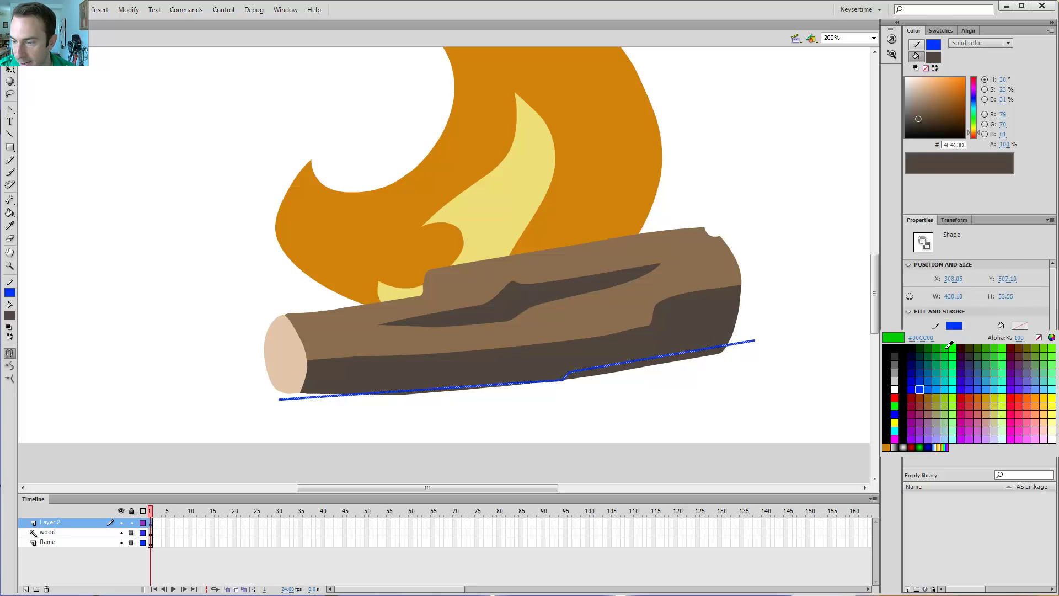
pyautogui.click(946, 347)
pyautogui.click(789, 361)
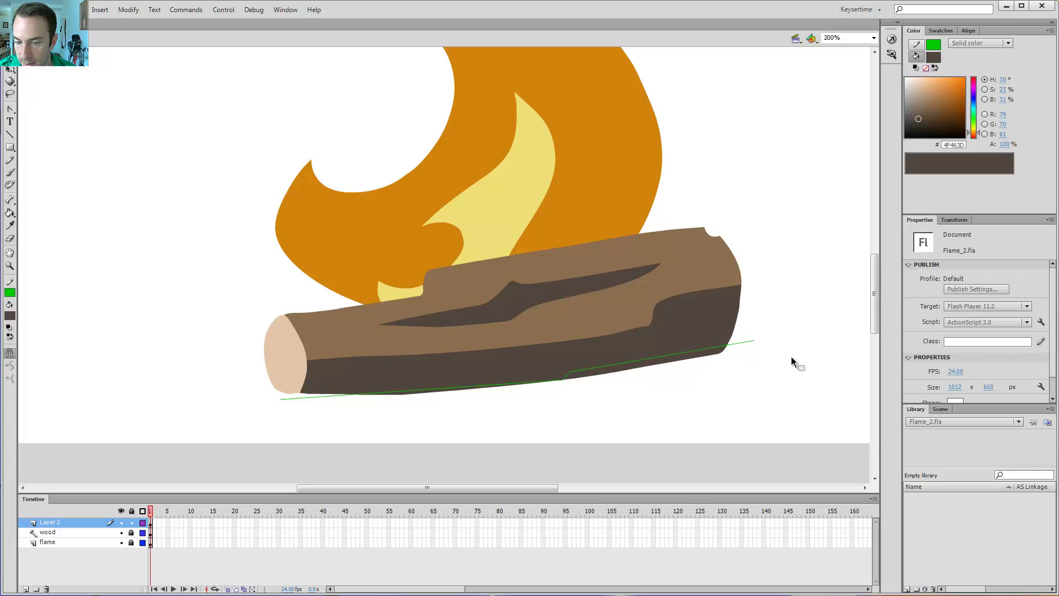
pyautogui.press('n')
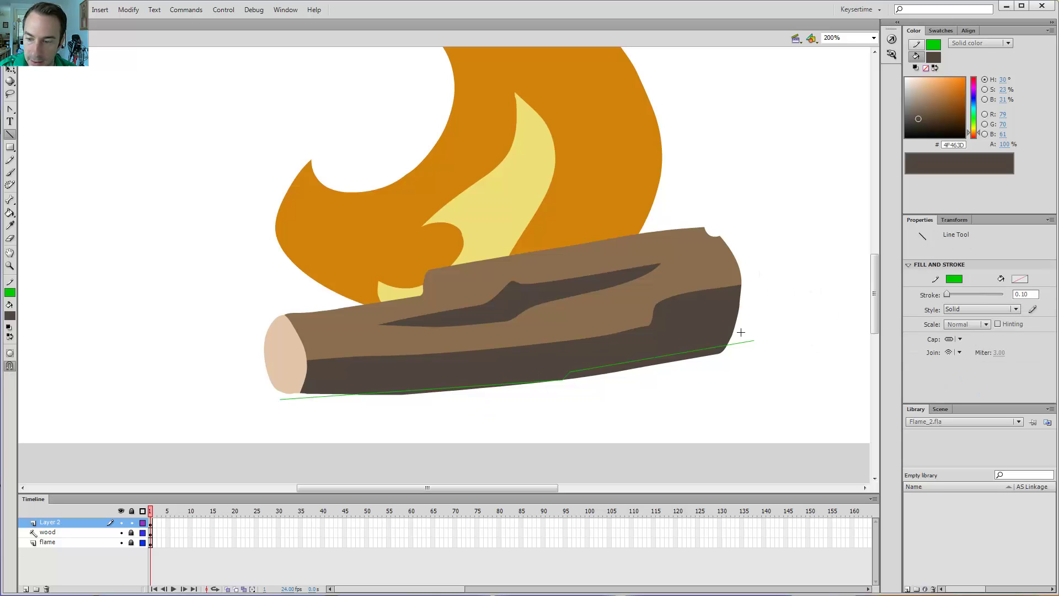
# Step: Draw straight segments tracing the log's right end, top edge, left end and groove
pyautogui.moveTo(722, 346)
pyautogui.mouseDown()
pyautogui.moveTo(744, 313)
pyautogui.moveTo(745, 218)
pyautogui.moveTo(690, 243)
pyautogui.mouseUp()
pyautogui.moveTo(691, 242); pyautogui.dragTo(418, 297)
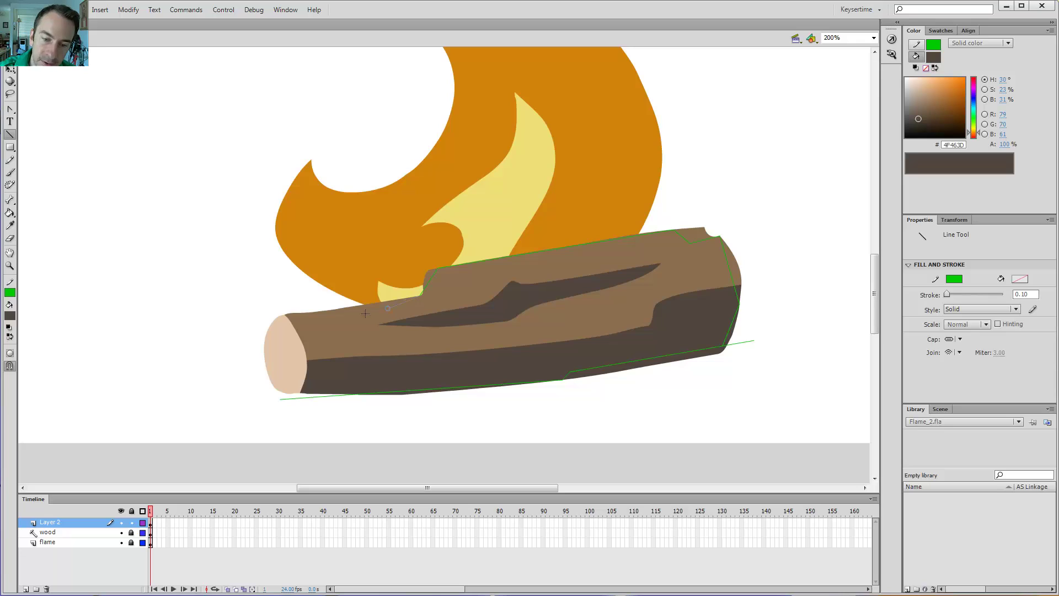
pyautogui.moveTo(354, 315); pyautogui.dragTo(270, 317)
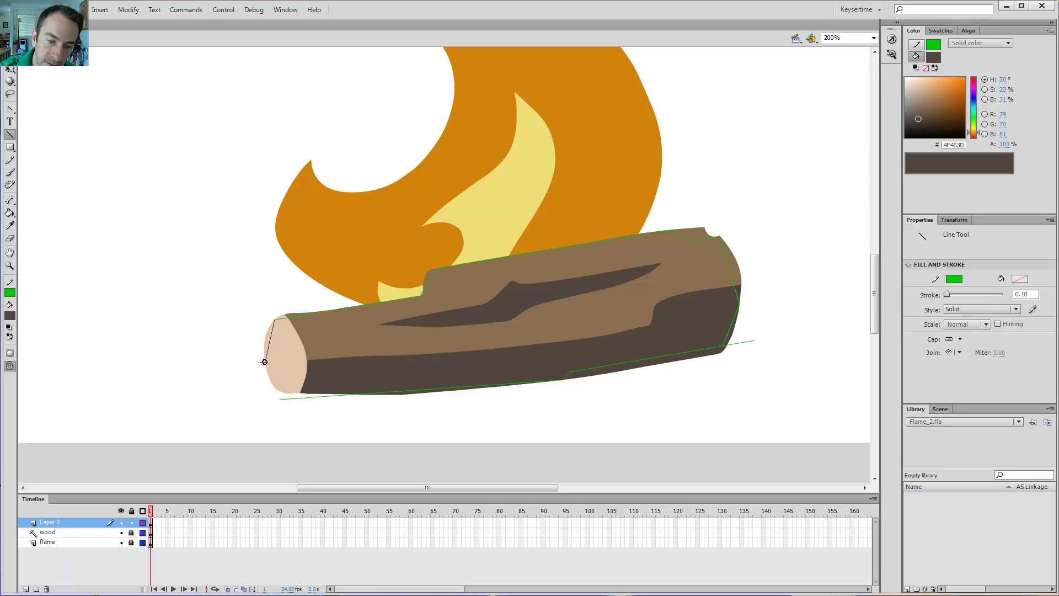
pyautogui.moveTo(263, 362); pyautogui.dragTo(265, 362)
pyautogui.moveTo(265, 362); pyautogui.dragTo(282, 398)
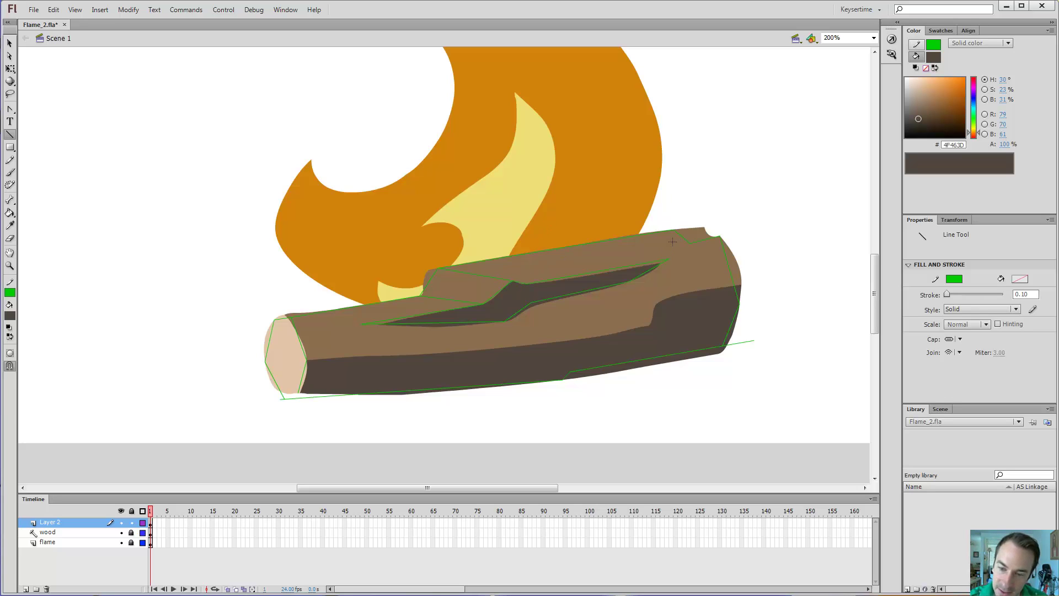
pyautogui.moveTo(628, 283)
pyautogui.mouseDown()
pyautogui.moveTo(679, 307)
pyautogui.moveTo(723, 351)
pyautogui.moveTo(730, 338)
pyautogui.moveTo(569, 371)
pyautogui.moveTo(629, 283)
pyautogui.mouseUp()
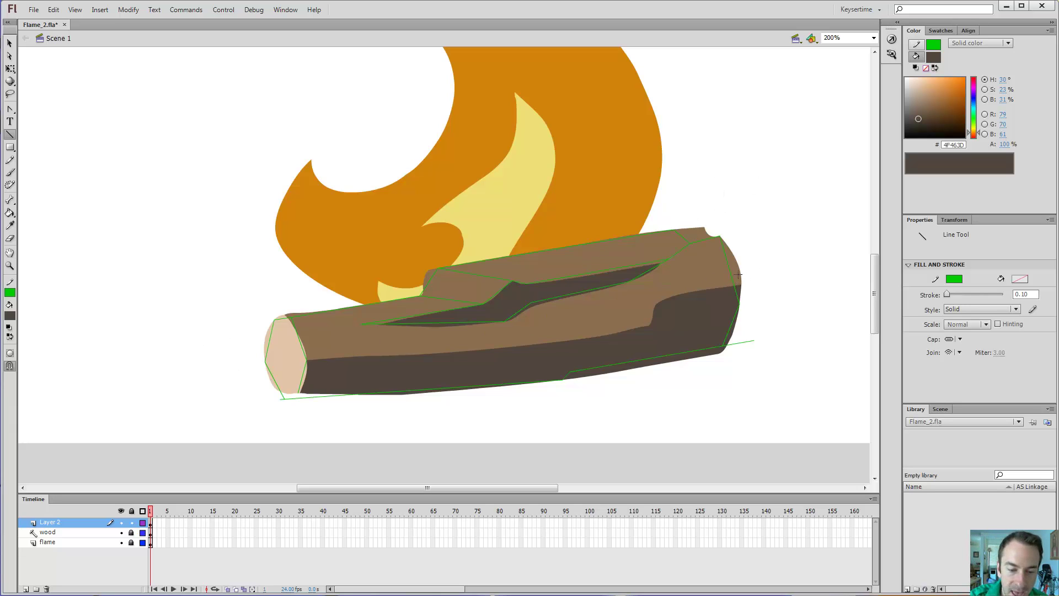
# Step: Delete the bottom outline stroke, then undo to restore it
pyautogui.press('v')
pyautogui.click(279, 397)
pyautogui.press('Delete')
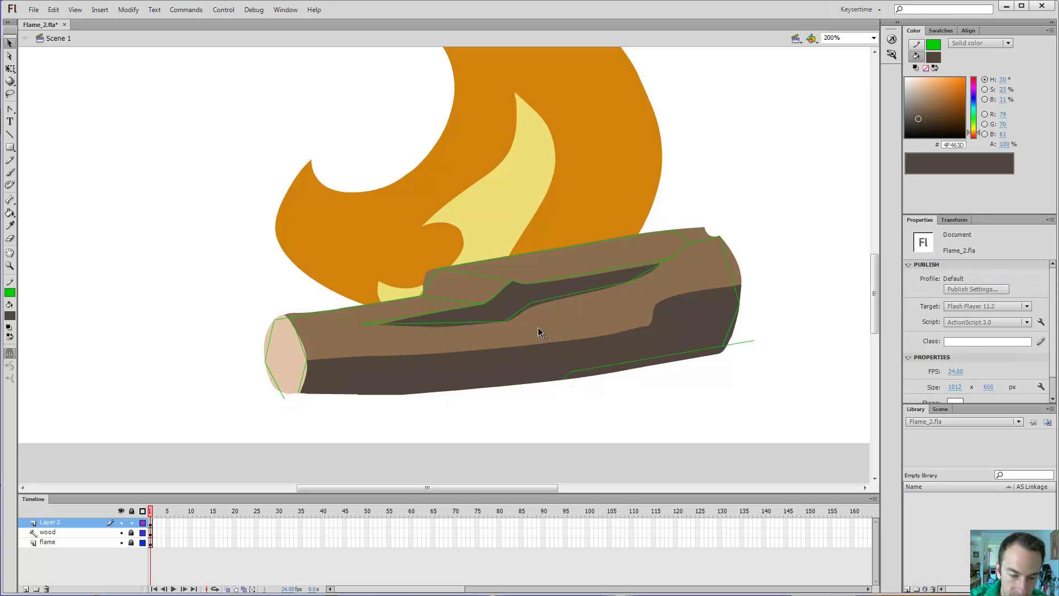
pyautogui.hotkey('ctrl', 'z')
pyautogui.click(291, 408)
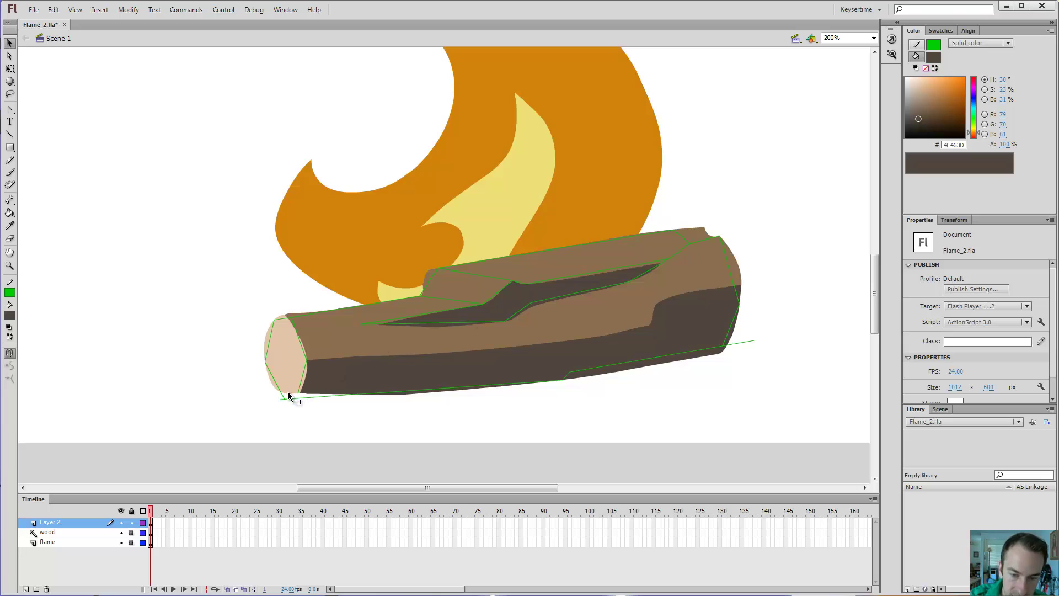
# Step: Zoom to 2000% on the lower-left corner and drag the line endpoint onto the corner
pyautogui.press('z')
pyautogui.click(287, 394)
pyautogui.click(427, 270)
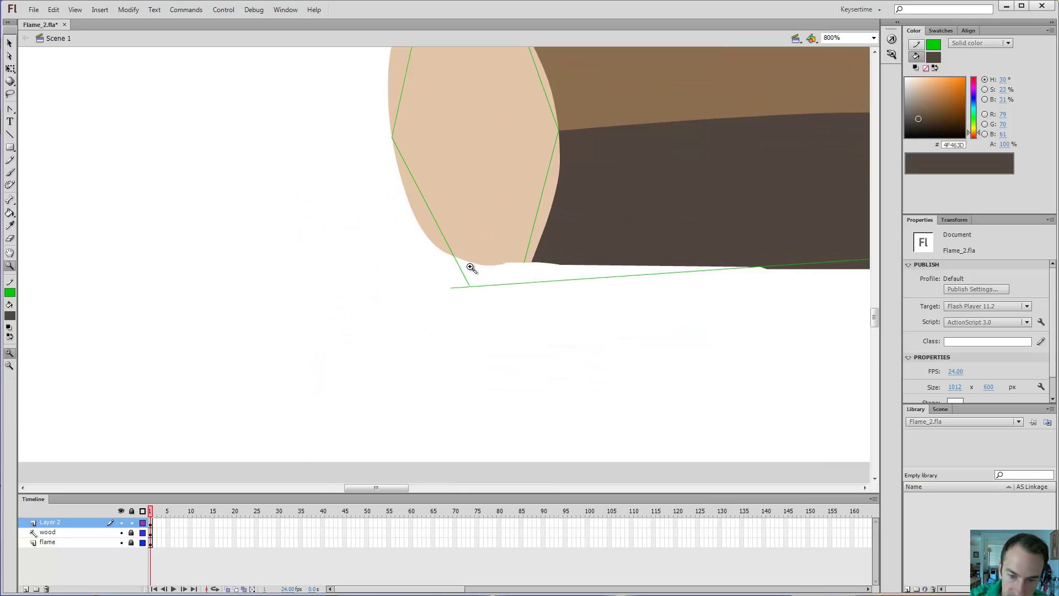
pyautogui.click(464, 268)
pyautogui.click(435, 292)
pyautogui.press('v')
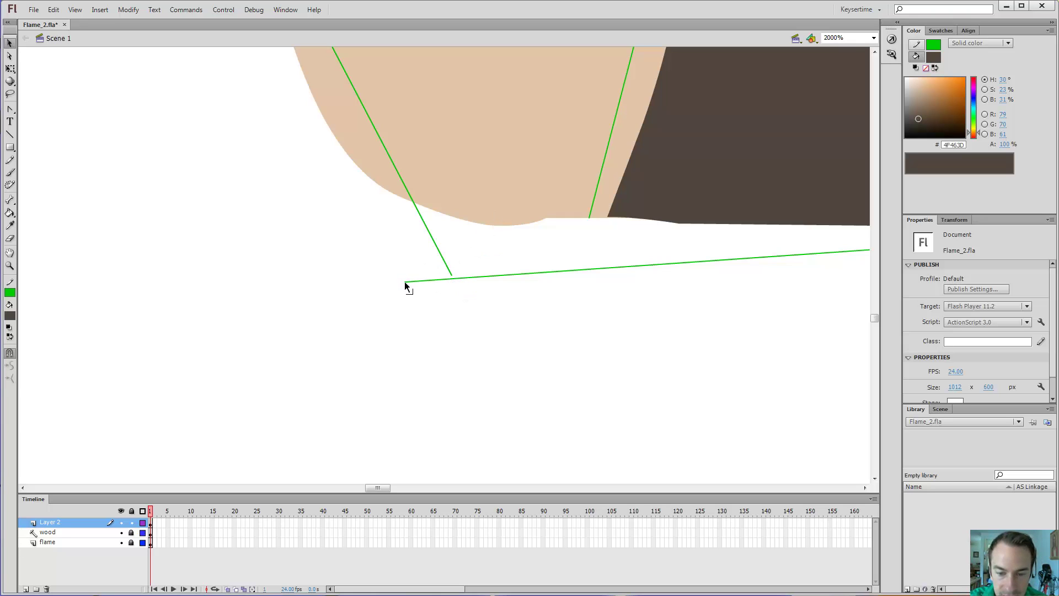
pyautogui.moveTo(407, 282); pyautogui.dragTo(452, 274)
# Step: Zoom back out to view the whole log
pyautogui.hotkey('ctrl', '-')
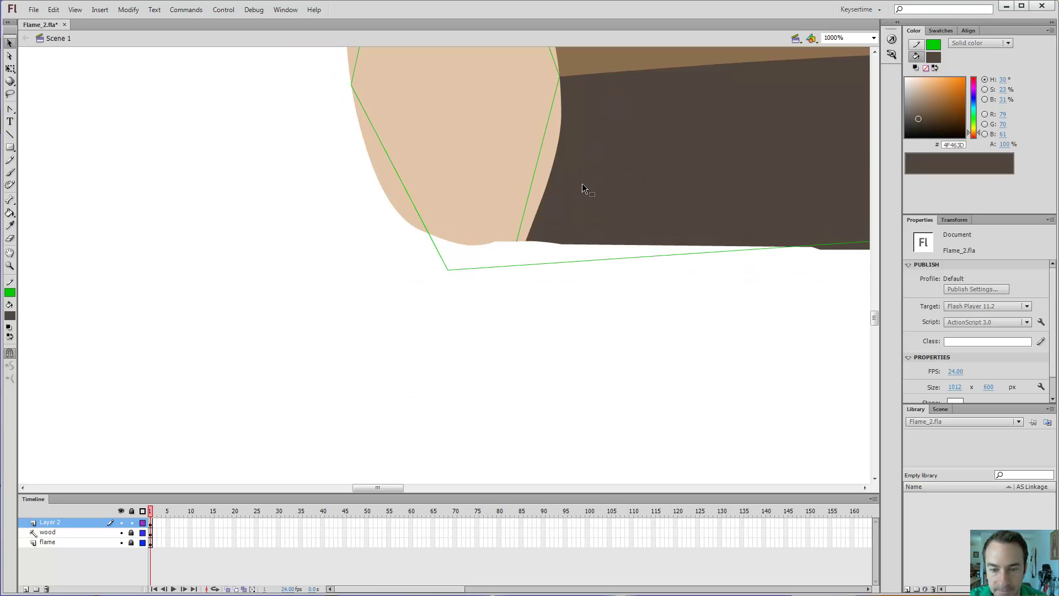
pyautogui.hotkey('ctrl', '-')
pyautogui.click(480, 256)
pyautogui.click(489, 291)
pyautogui.hotkey('ctrl', '-')
pyautogui.hscroll(10, 736, 103)
pyautogui.scroll(3, 735, 102)
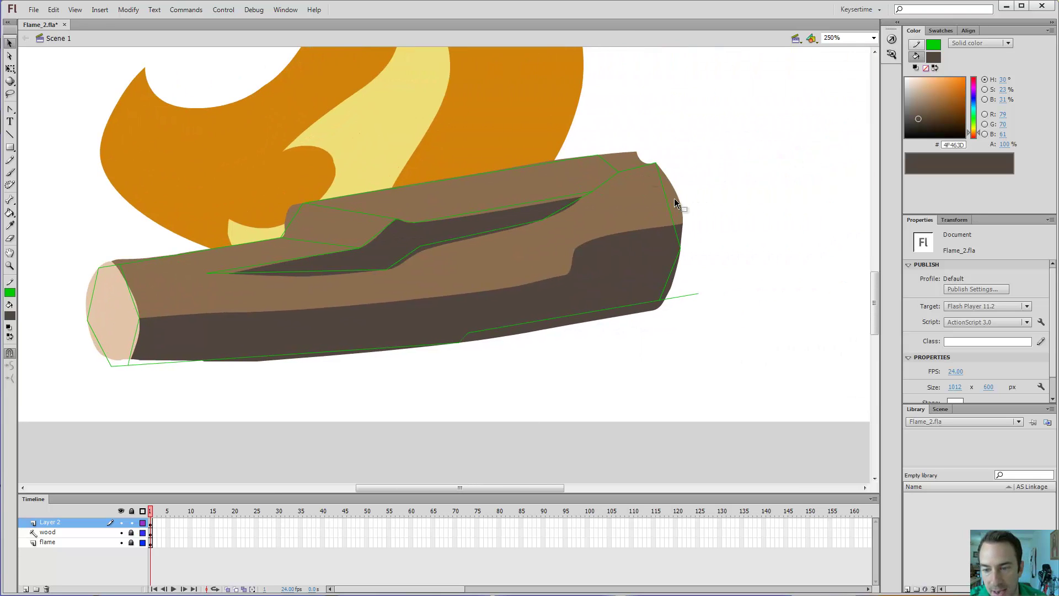
# Step: Bend the right-end outline segments into curves following the brown edge
pyautogui.moveTo(670, 207); pyautogui.dragTo(684, 199)
pyautogui.hotkey('ctrl', 'z')
pyautogui.press('n')
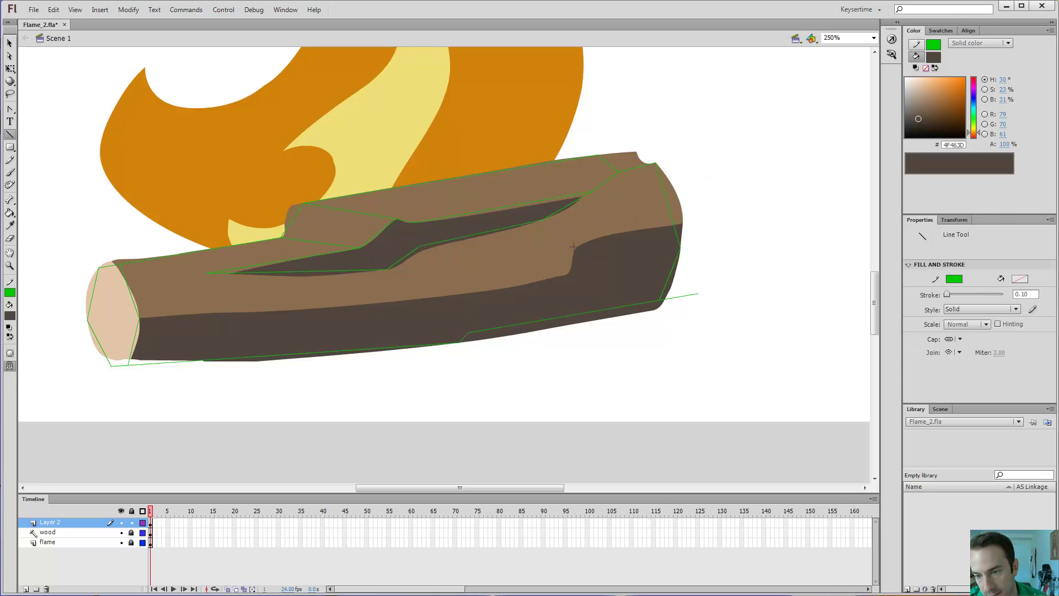
pyautogui.moveTo(575, 246); pyautogui.dragTo(716, 192)
pyautogui.press('v')
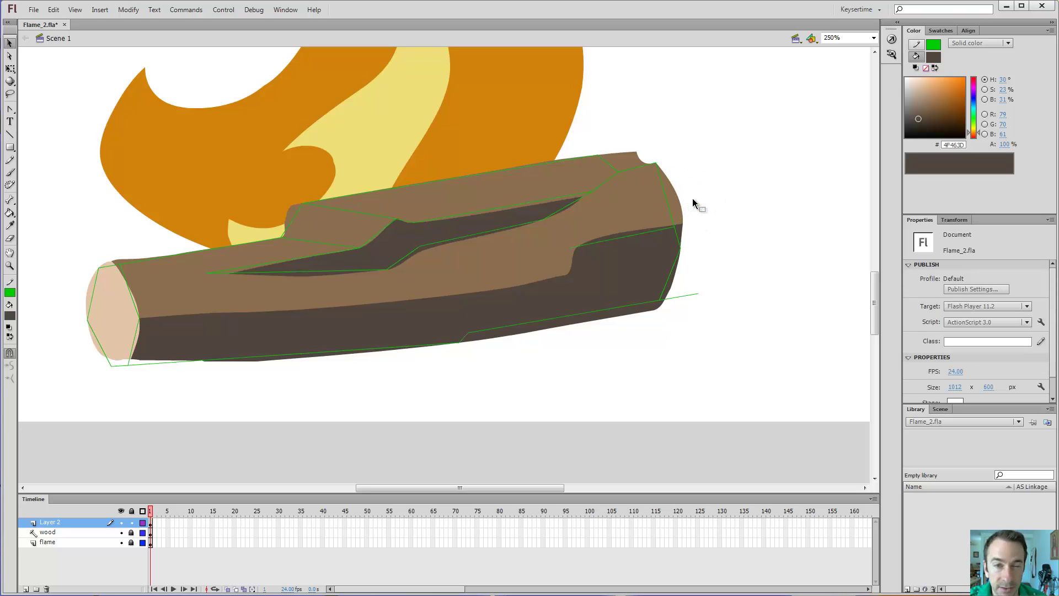
pyautogui.hotkey('ctrl', 'z')
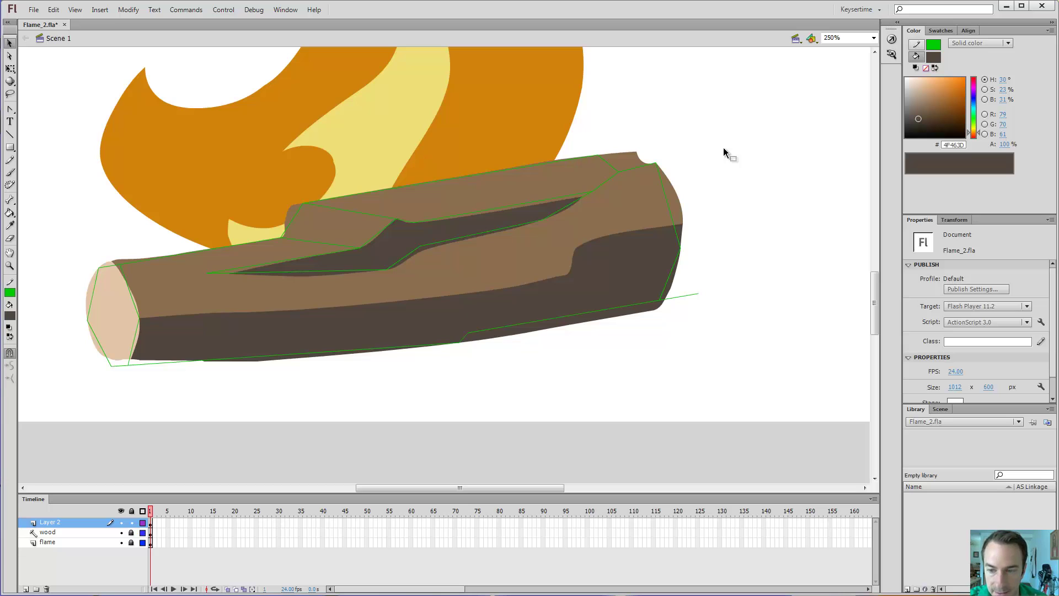
pyautogui.moveTo(667, 200); pyautogui.dragTo(676, 201)
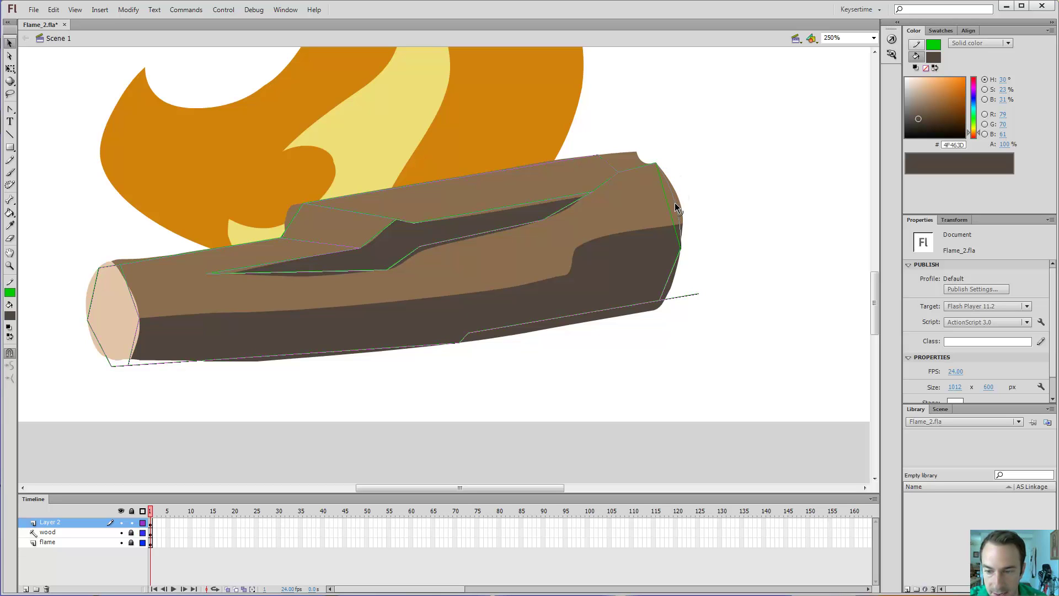
pyautogui.moveTo(673, 271); pyautogui.dragTo(676, 269)
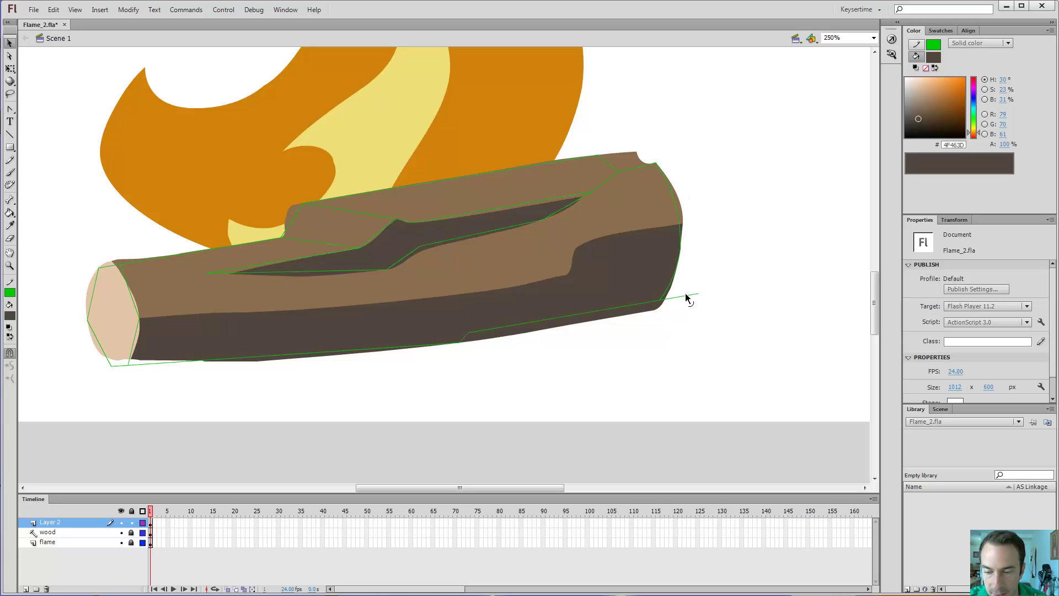
# Step: Delete the short overshoot line past the corner and check the connected outline
pyautogui.click(684, 297)
pyautogui.press('Delete')
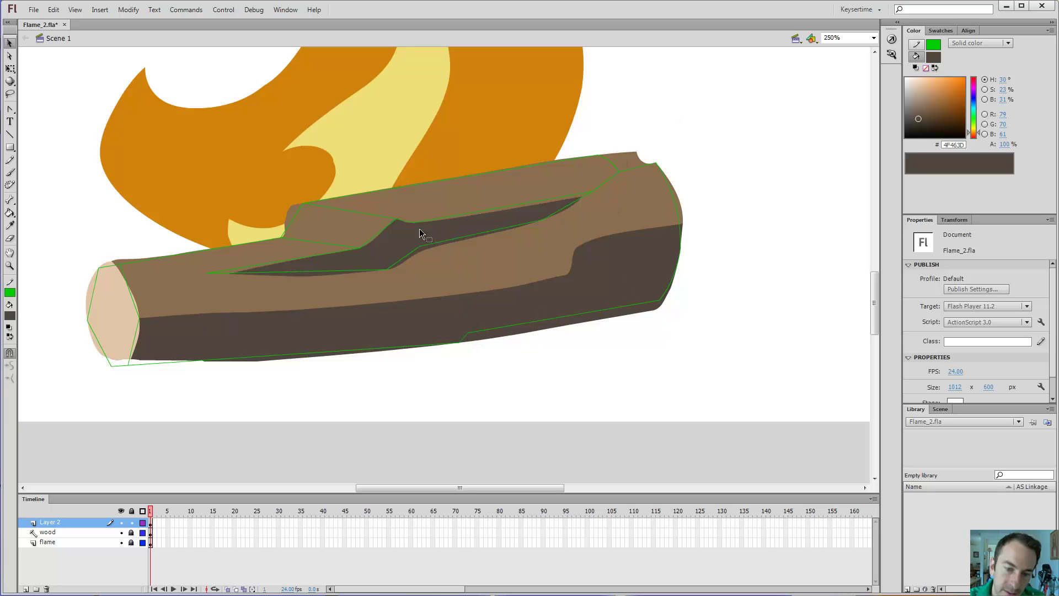
pyautogui.doubleClick(400, 259)
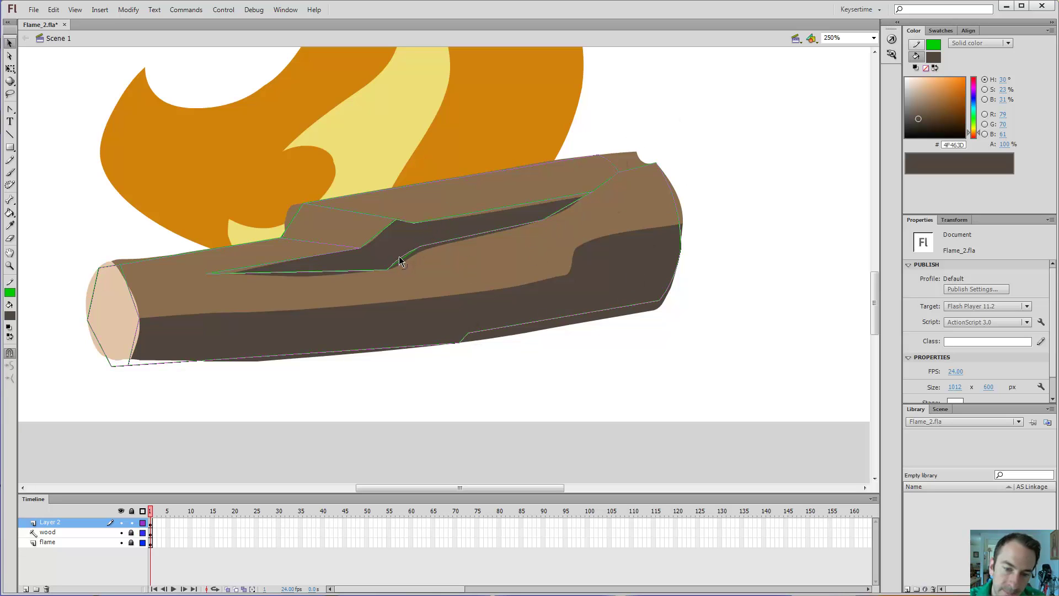
pyautogui.click(474, 159)
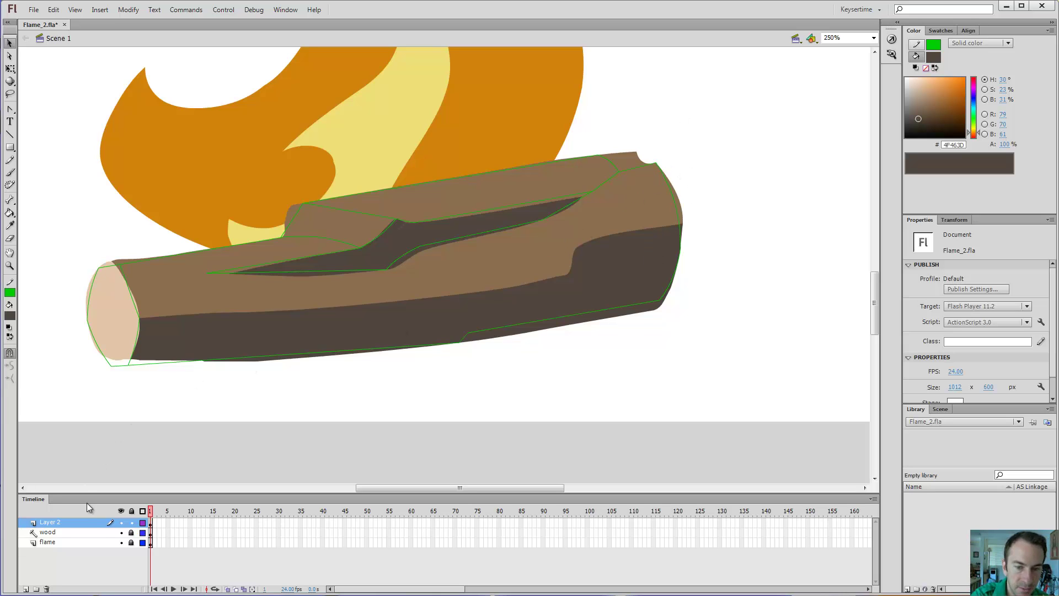
# Step: Turn off visibility of the wood and flame layers in the Timeline's eye column
pyautogui.click(121, 532)
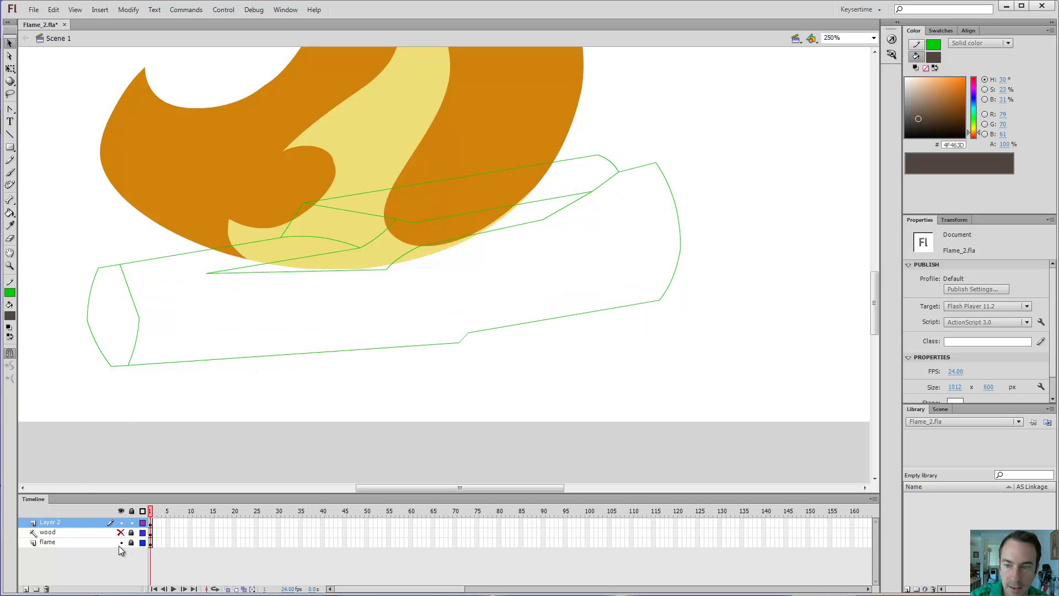
pyautogui.click(121, 542)
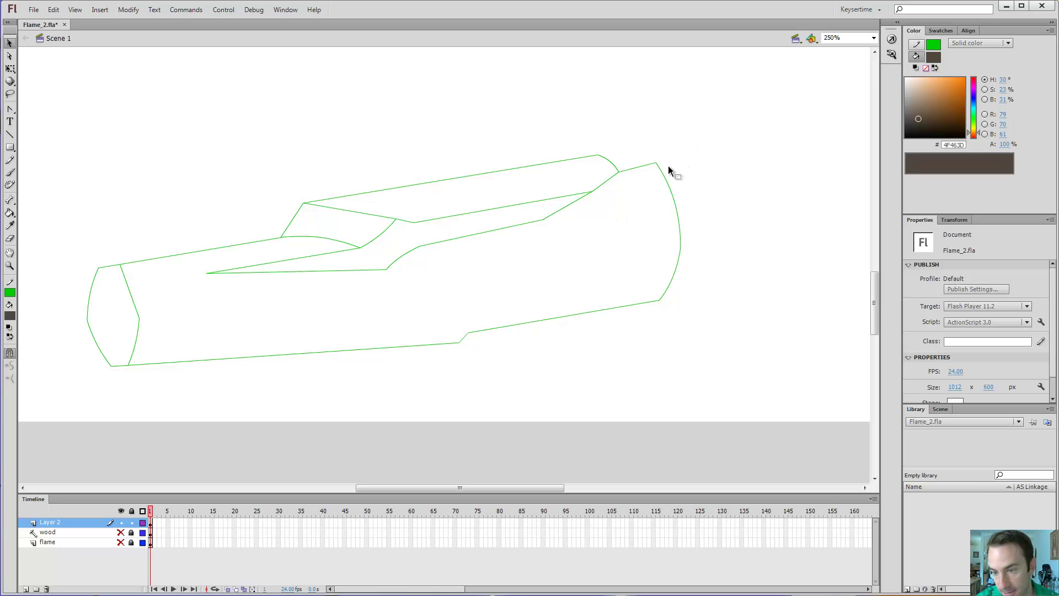
pyautogui.moveTo(676, 209); pyautogui.dragTo(676, 214)
pyautogui.press('y')
pyautogui.moveTo(703, 148)
pyautogui.mouseDown()
pyautogui.moveTo(731, 265)
pyautogui.moveTo(689, 308)
pyautogui.mouseUp()
pyautogui.hotkey('ctrl', 'z')
pyautogui.press('v')
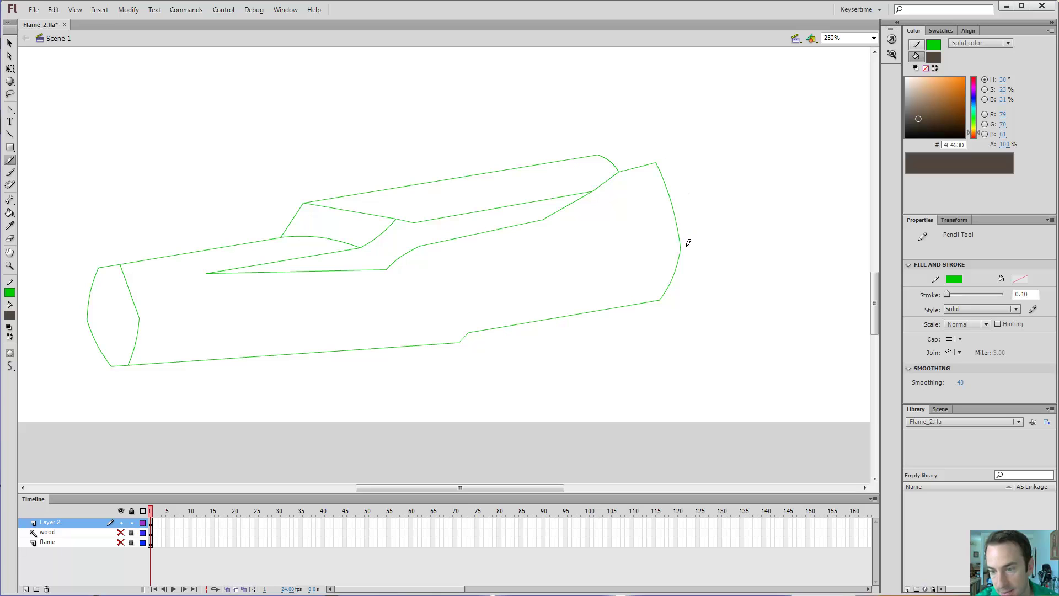
pyautogui.press('n')
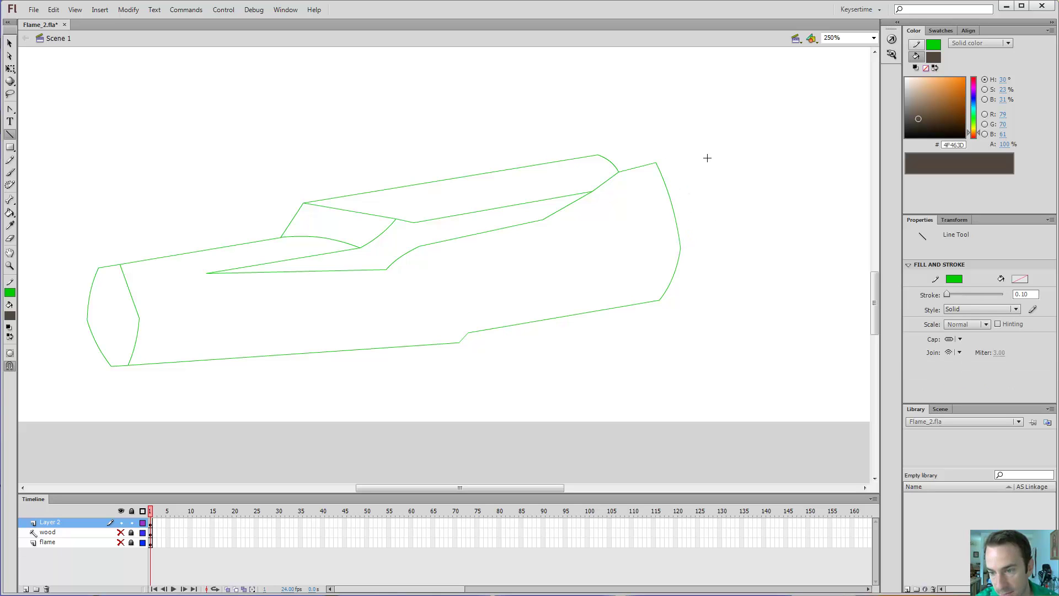
pyautogui.press('y')
pyautogui.moveTo(703, 160)
pyautogui.mouseDown()
pyautogui.moveTo(735, 240)
pyautogui.moveTo(699, 298)
pyautogui.mouseUp()
pyautogui.press('v')
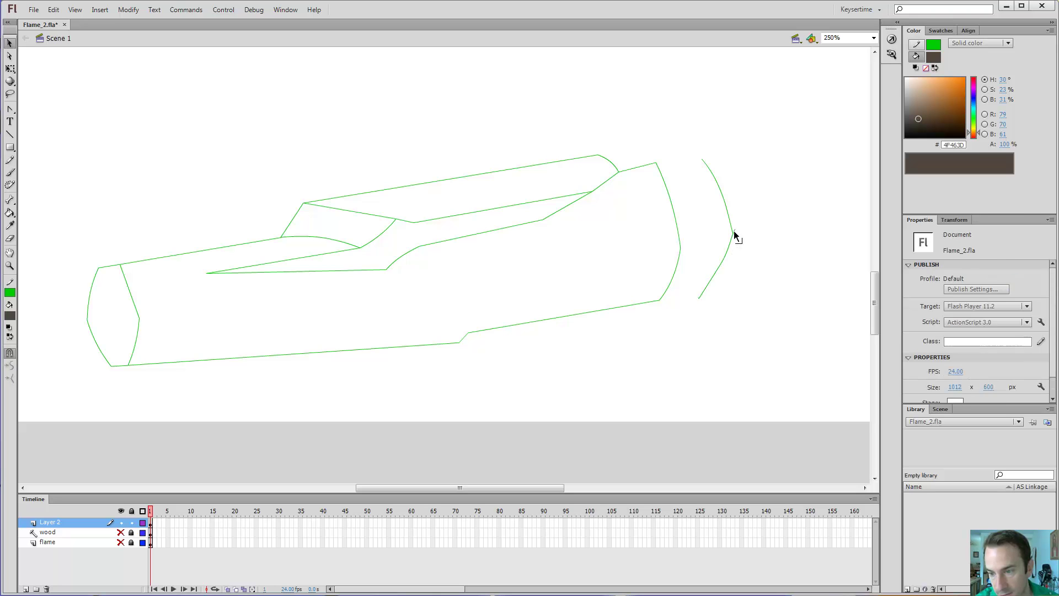
pyautogui.hotkey('ctrl', 'a')
pyautogui.click(732, 219)
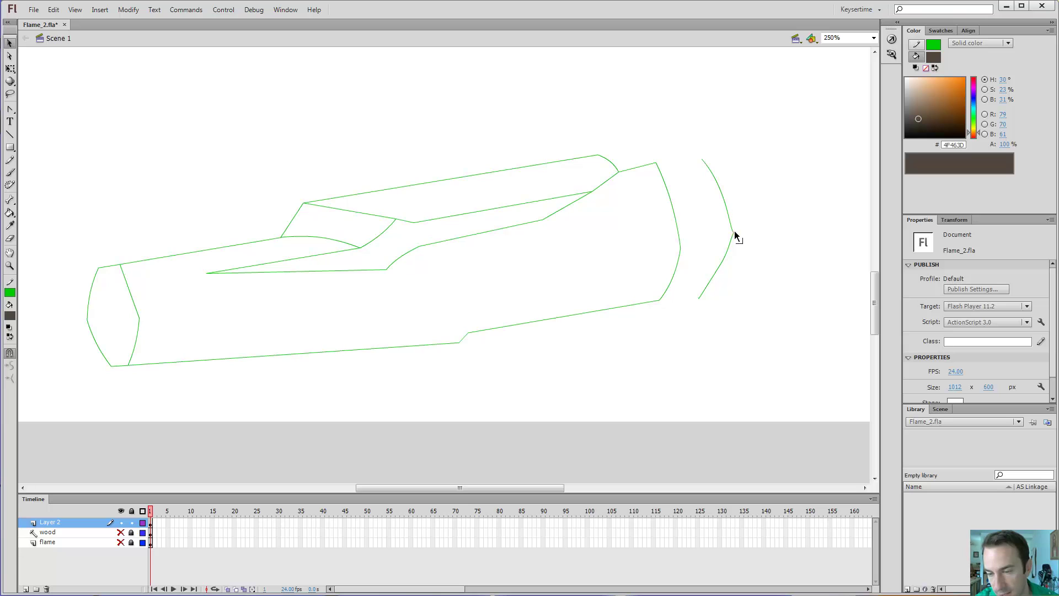
pyautogui.click(731, 243)
pyautogui.press('Delete')
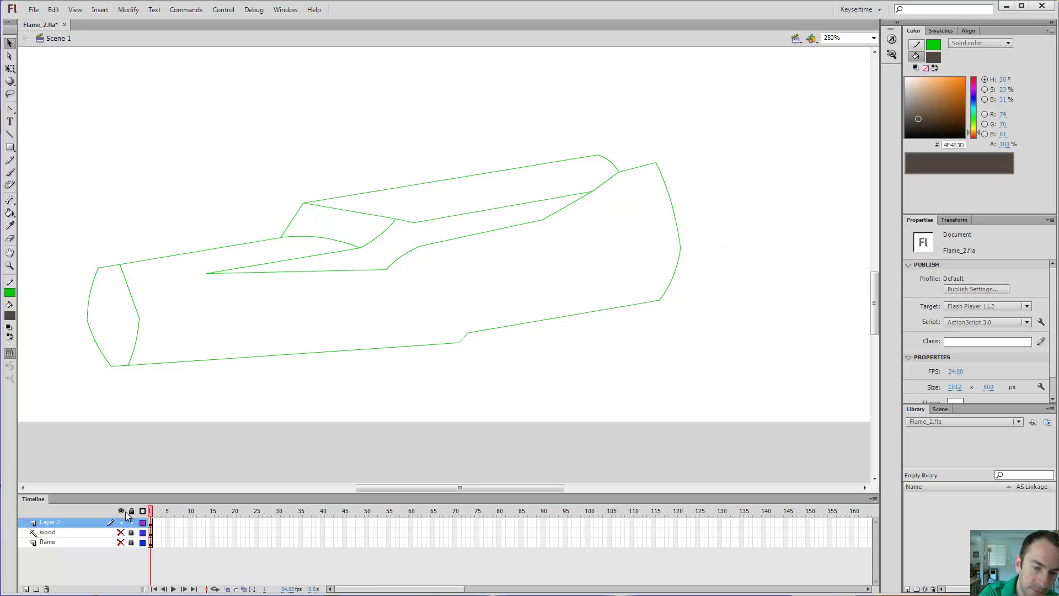
# Step: Show the wood layer and draw a zigzag line across the log's lower dark band
pyautogui.click(121, 532)
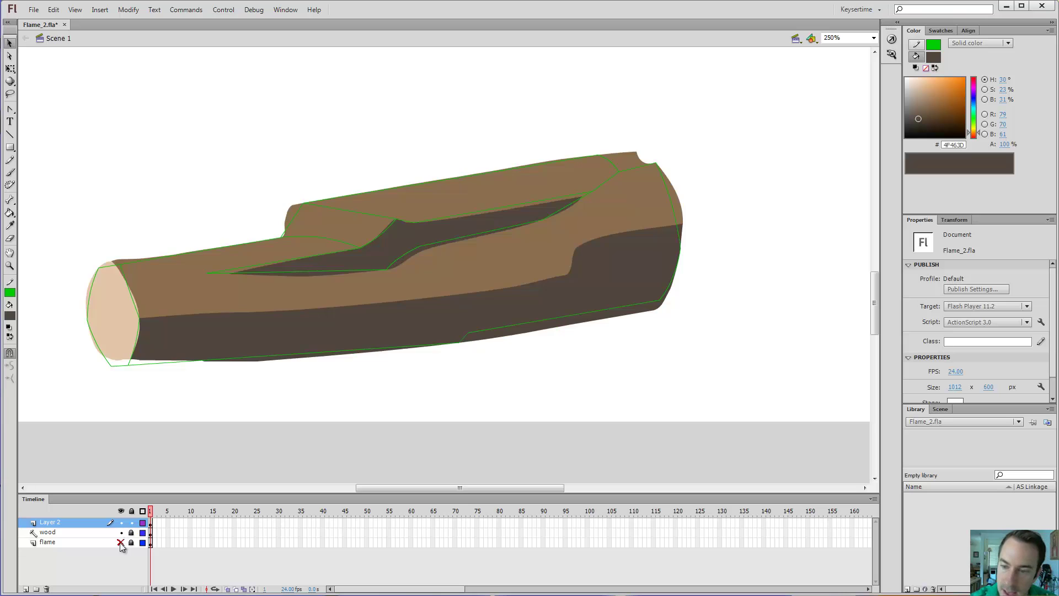
pyautogui.press('n')
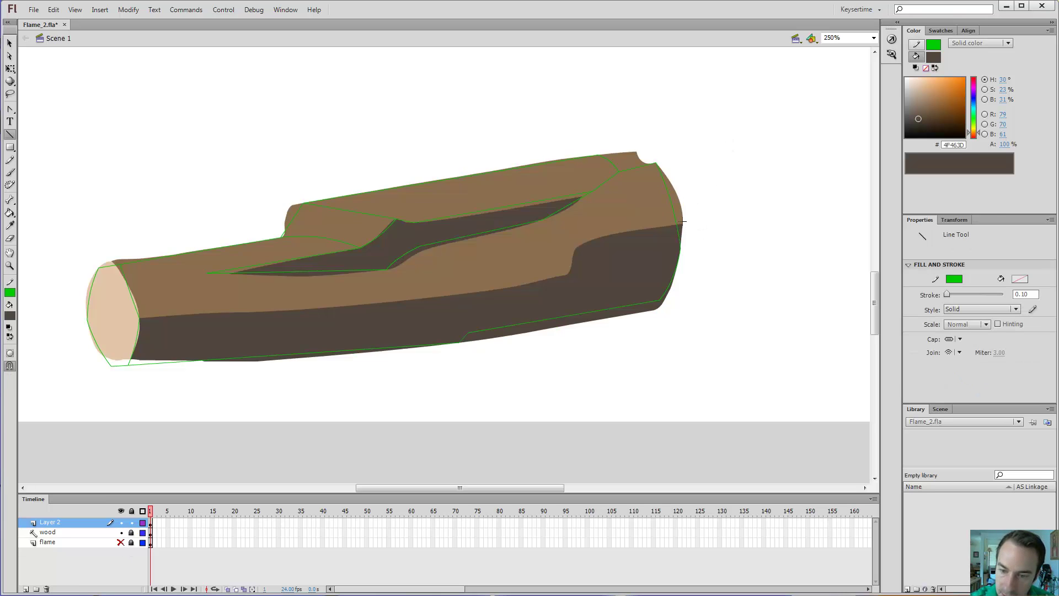
pyautogui.moveTo(680, 225); pyautogui.dragTo(553, 249)
pyautogui.moveTo(554, 249); pyautogui.dragTo(599, 269)
pyautogui.moveTo(598, 269)
pyautogui.mouseDown()
pyautogui.moveTo(307, 308)
pyautogui.moveTo(411, 300)
pyautogui.moveTo(362, 304)
pyautogui.mouseUp()
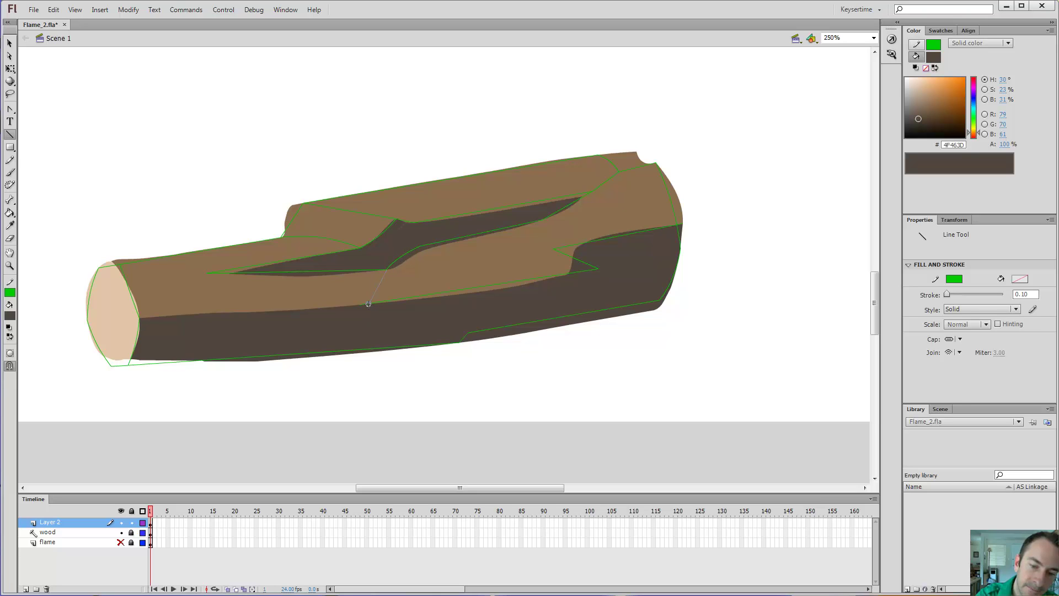
pyautogui.moveTo(369, 303); pyautogui.dragTo(369, 303)
pyautogui.press('v')
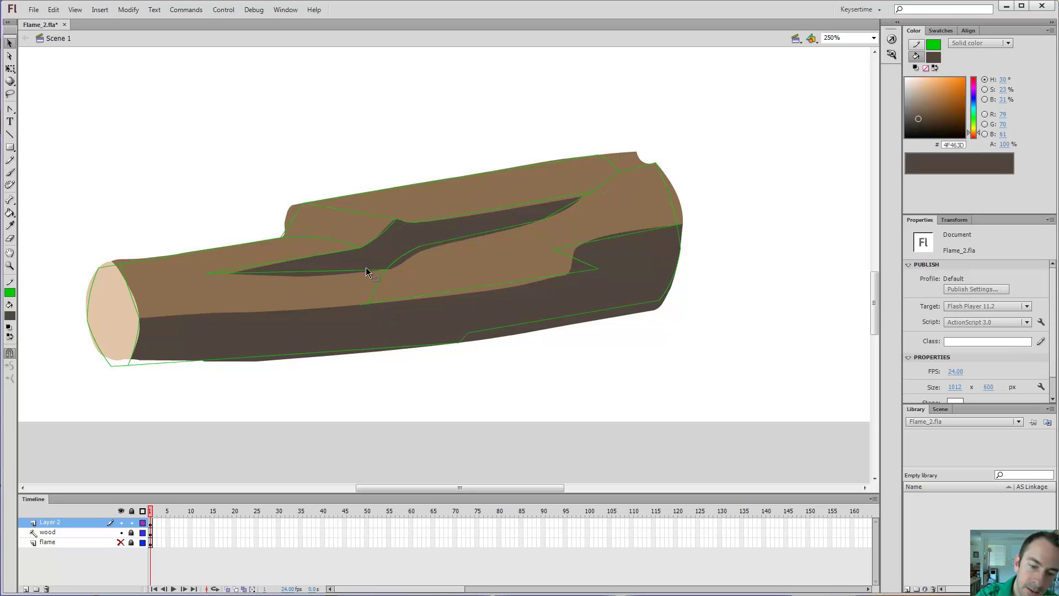
# Step: Draw a line to the log's bottom outline and delete the leftover line piece
pyautogui.press('n')
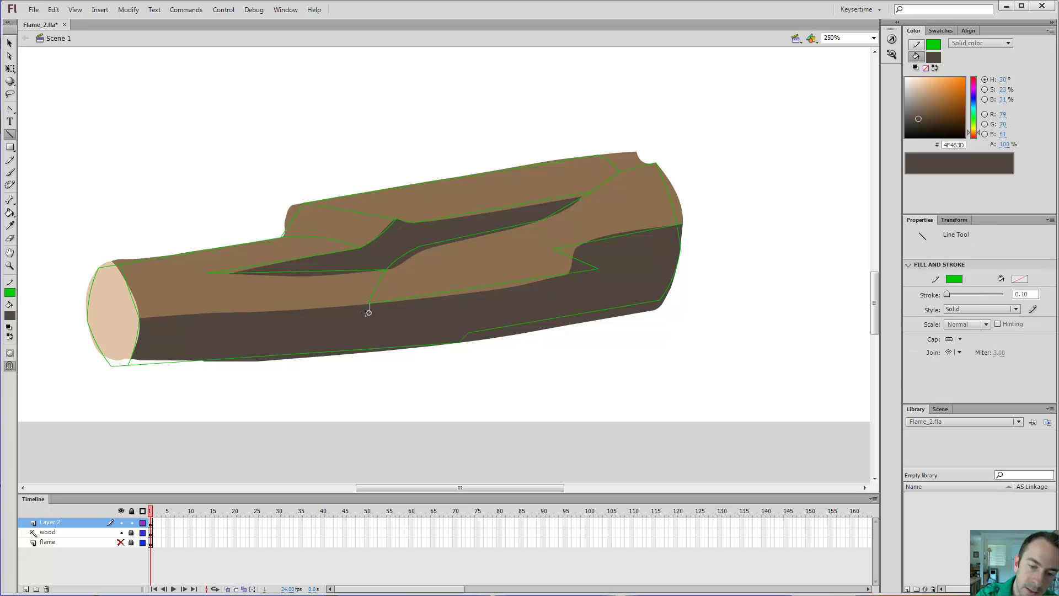
pyautogui.moveTo(369, 312)
pyautogui.mouseDown()
pyautogui.moveTo(363, 337)
pyautogui.moveTo(173, 342)
pyautogui.moveTo(153, 333)
pyautogui.moveTo(185, 336)
pyautogui.moveTo(255, 312)
pyautogui.moveTo(136, 314)
pyautogui.mouseUp()
pyautogui.press('v')
pyautogui.click(365, 331)
pyautogui.press('Delete')
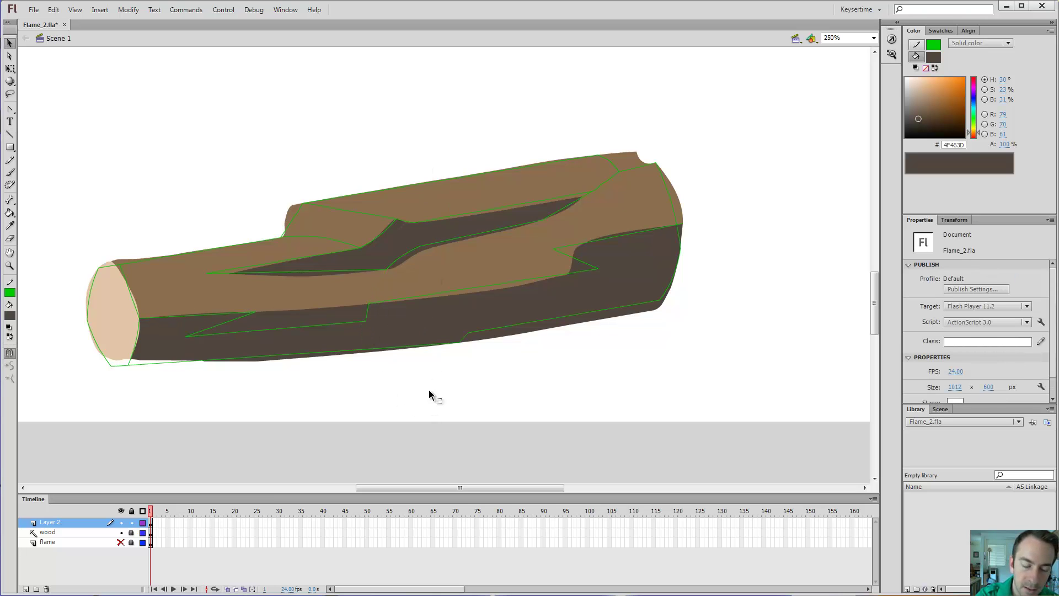
# Step: Hide the wood layer, nudge an outline corner and delete the stub past the right edge
pyautogui.click(121, 532)
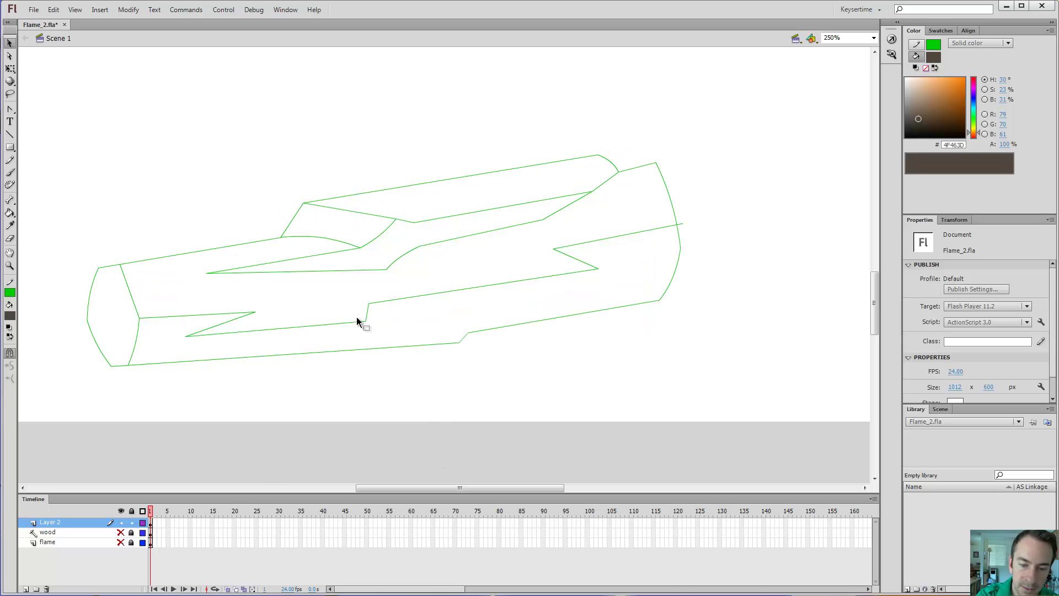
pyautogui.moveTo(366, 320); pyautogui.dragTo(364, 315)
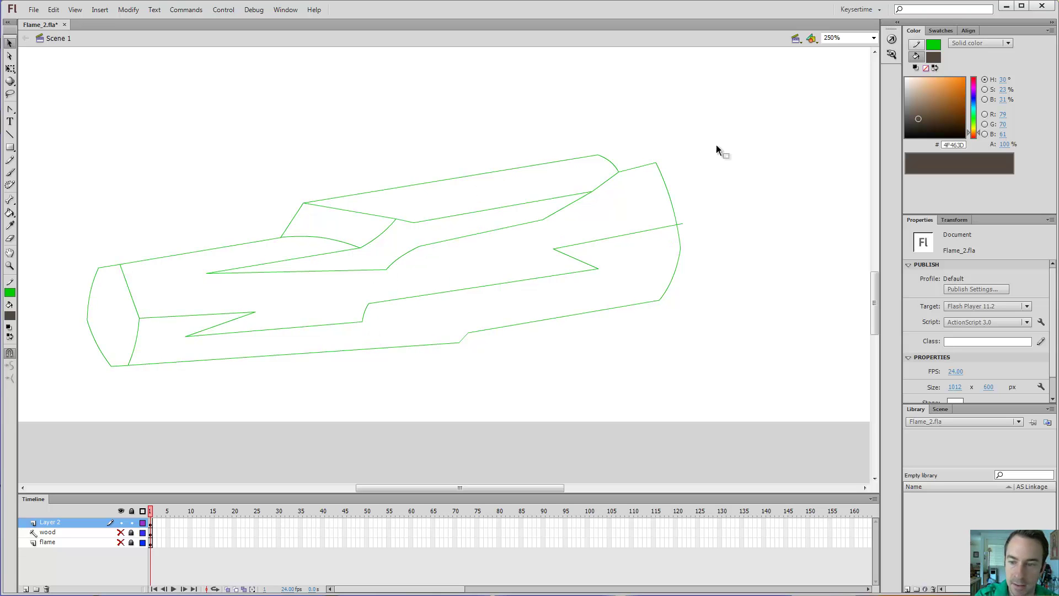
pyautogui.click(682, 225)
pyautogui.press('Delete')
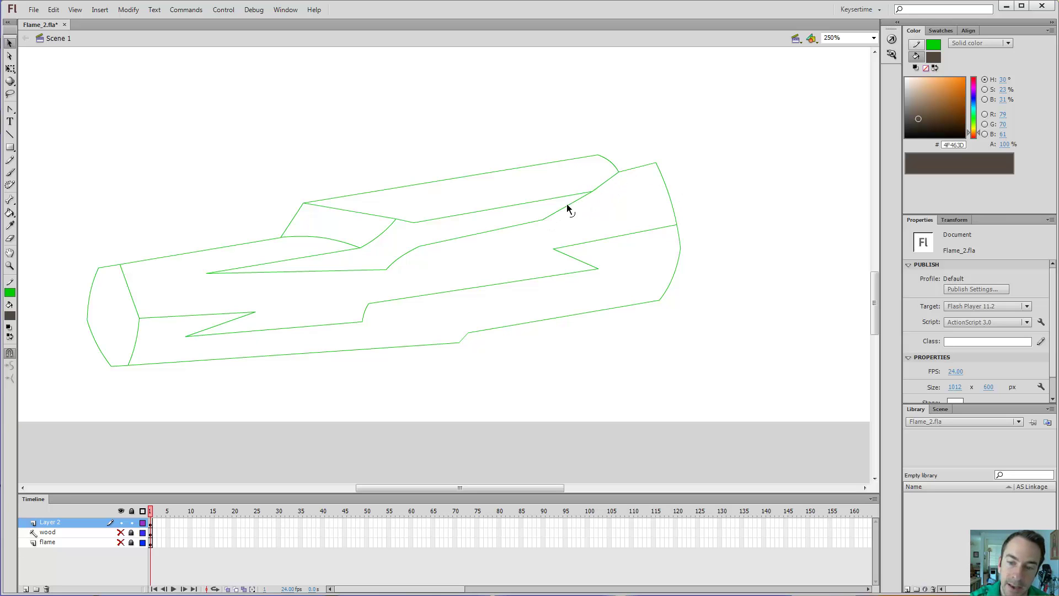
# Step: Nudge an outline vertex slightly left and toggle the wood layer to check alignment
pyautogui.doubleClick(591, 191)
pyautogui.moveTo(591, 193); pyautogui.dragTo(588, 193)
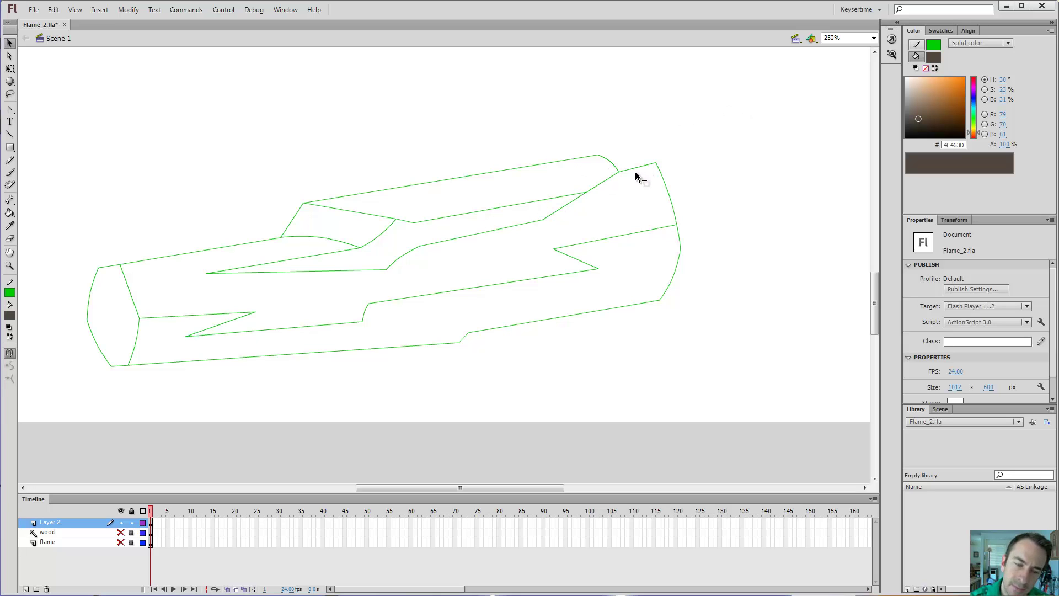
pyautogui.click(121, 532)
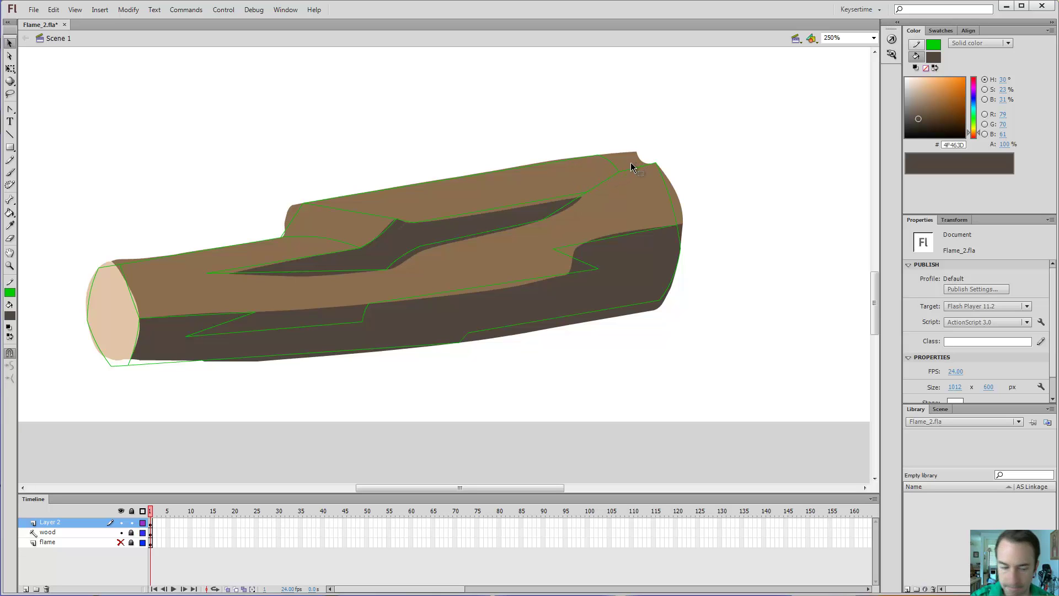
pyautogui.click(121, 532)
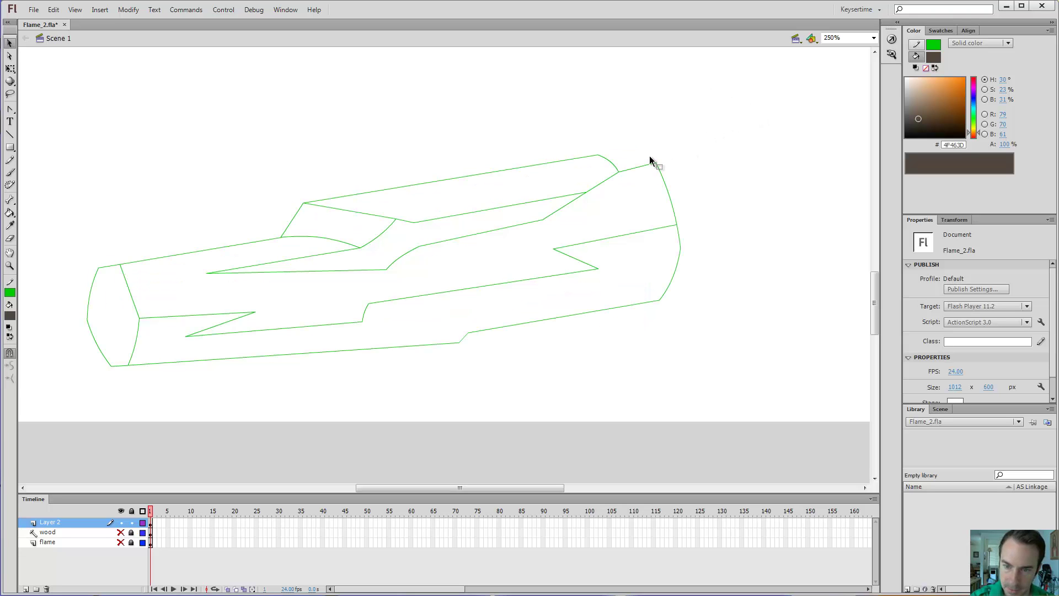
# Step: Replace the top-right diagonal with a leftward zigzag spike from the upper notch
pyautogui.click(609, 177)
pyautogui.press('Delete')
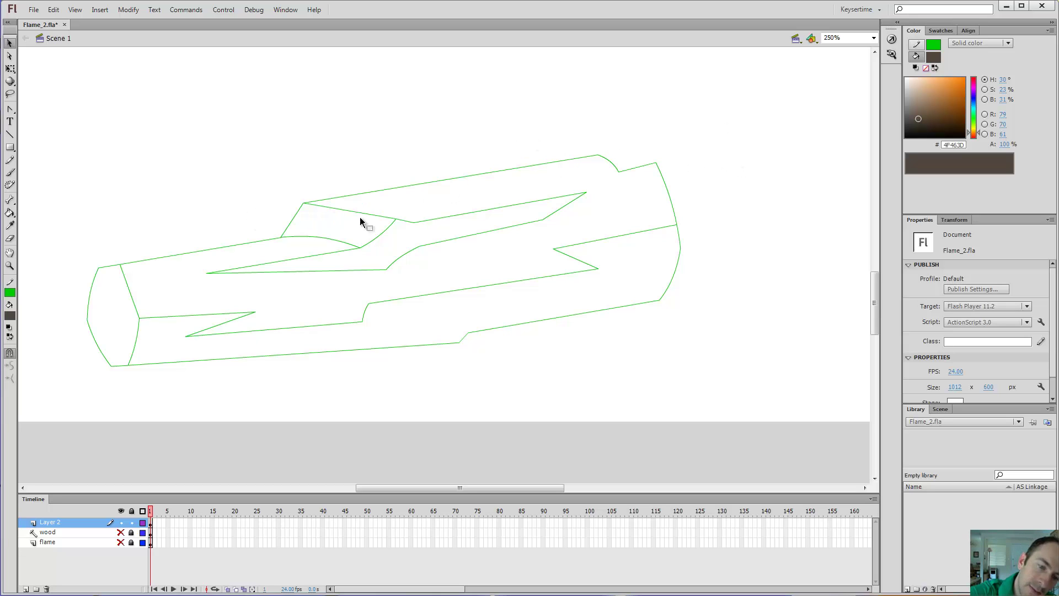
pyautogui.press('n')
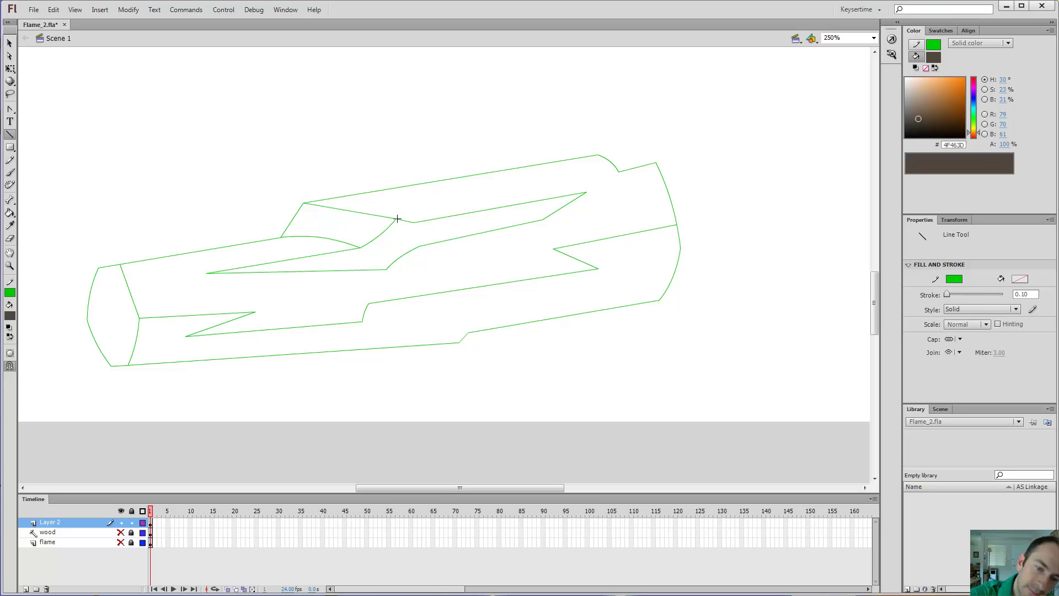
pyautogui.moveTo(390, 218); pyautogui.dragTo(310, 218)
pyautogui.moveTo(311, 218)
pyautogui.mouseDown()
pyautogui.moveTo(388, 203)
pyautogui.moveTo(305, 203)
pyautogui.mouseUp()
pyautogui.press('v')
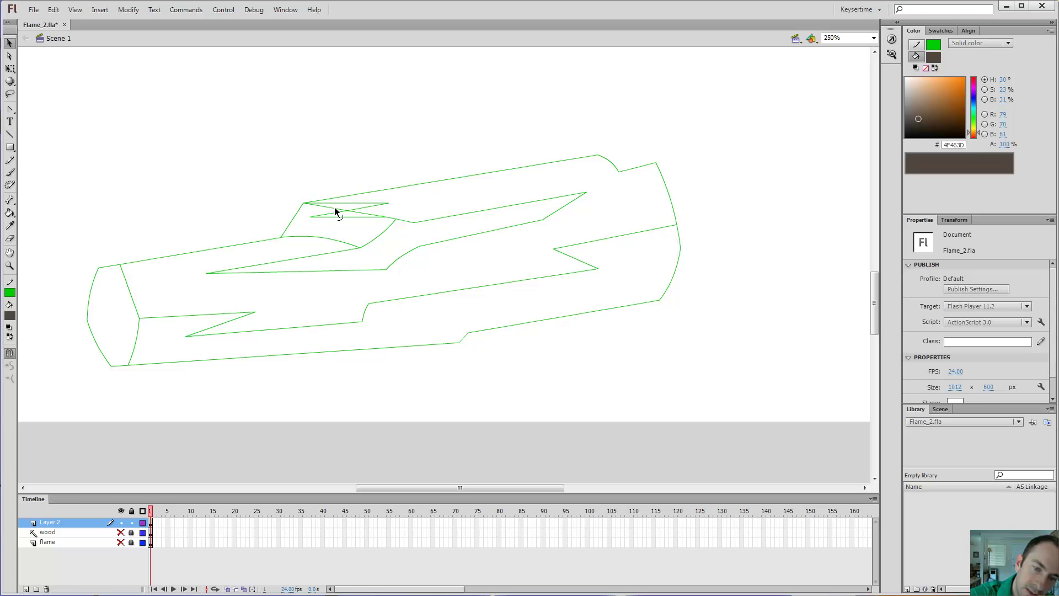
pyautogui.click(334, 207)
pyautogui.press('Delete')
pyautogui.click(353, 213)
pyautogui.press('Delete')
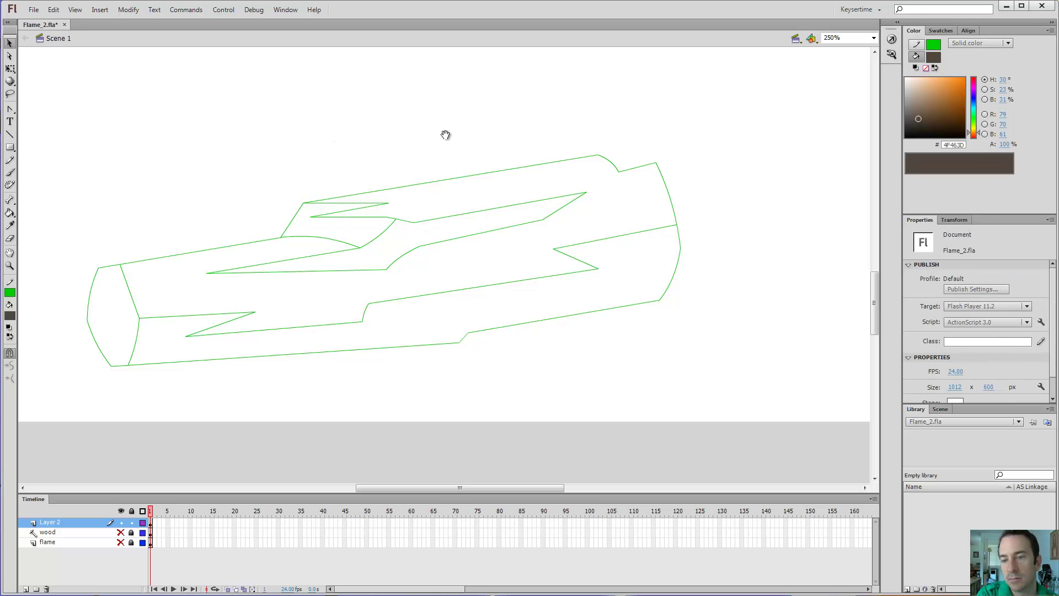
# Step: Replace the curved upper-face stroke with a straight line and adjust its inner endpoint
pyautogui.moveTo(461, 135); pyautogui.dragTo(716, 95)
pyautogui.moveTo(721, 210); pyautogui.dragTo(540, 197)
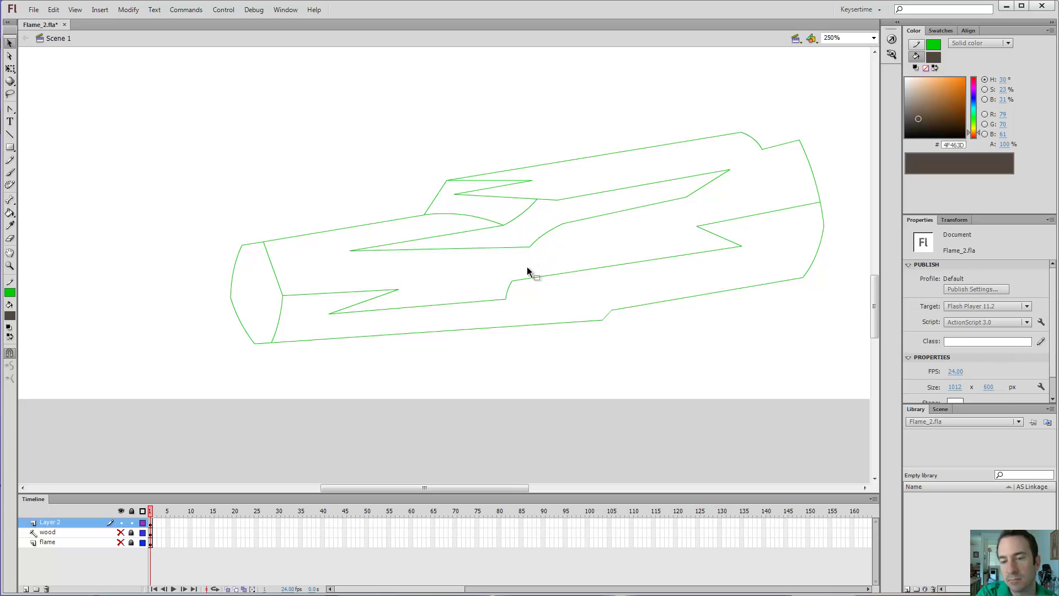
pyautogui.click(532, 203)
pyautogui.press('Delete')
pyautogui.press('n')
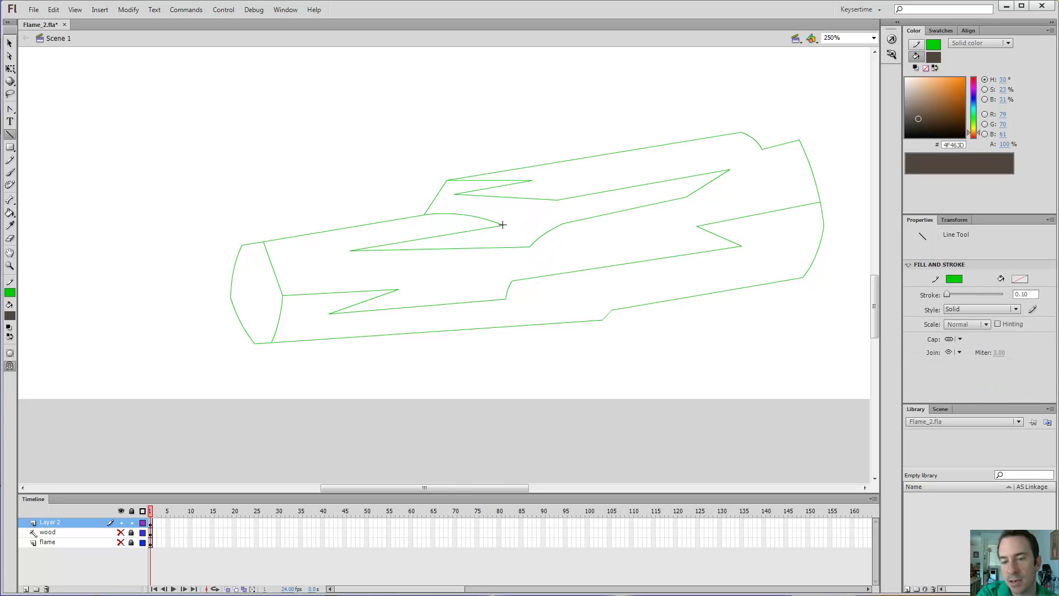
pyautogui.moveTo(504, 224); pyautogui.dragTo(567, 203)
pyautogui.press('v')
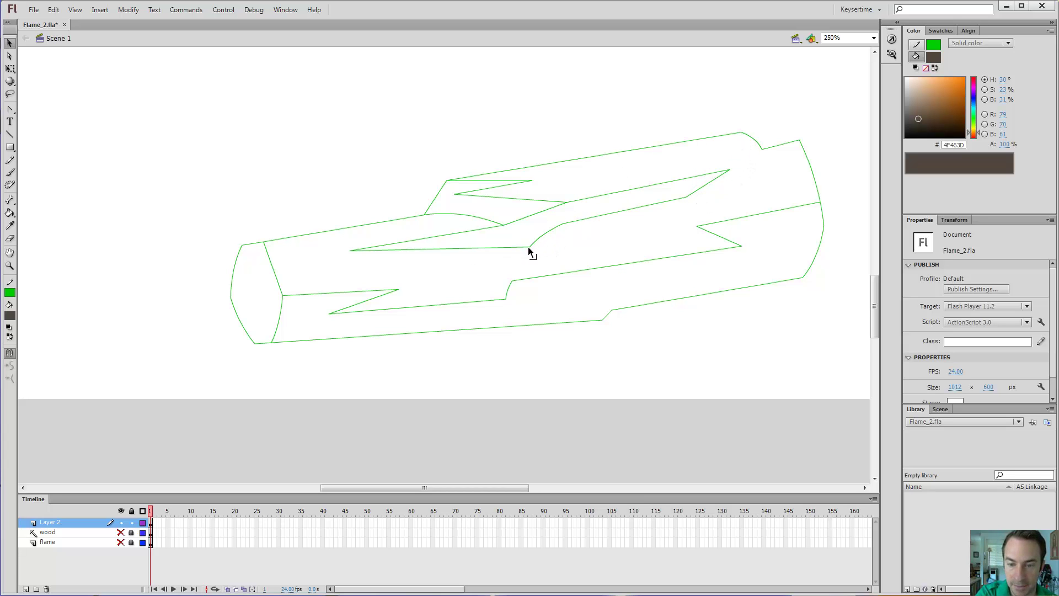
pyautogui.moveTo(528, 246); pyautogui.dragTo(517, 239)
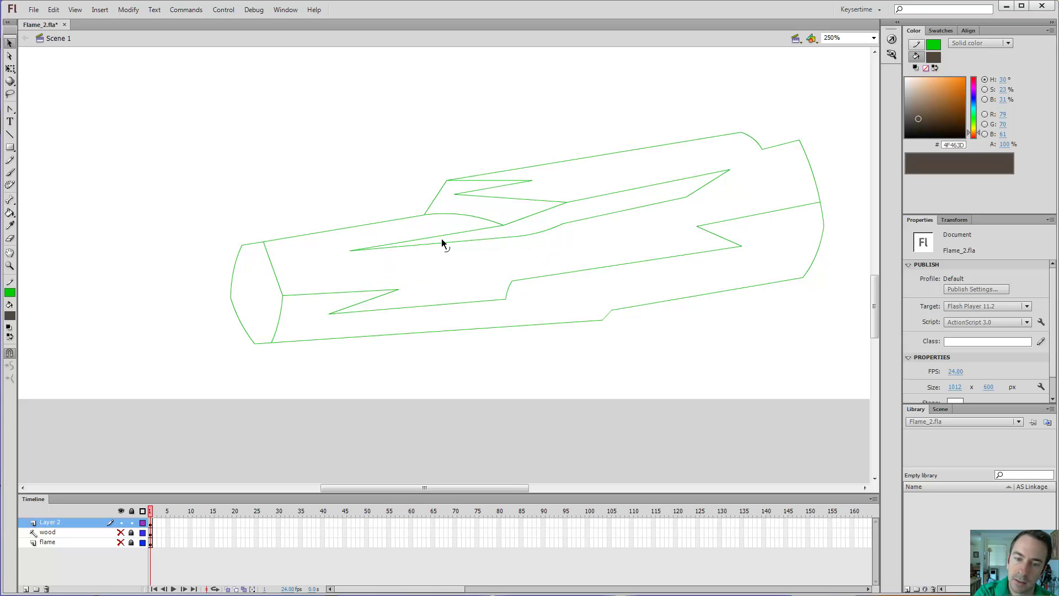
# Step: Swap the remaining curve for a second zigzag point and pull the top edge into a sharp corner
pyautogui.click(484, 221)
pyautogui.press('Delete')
pyautogui.press('n')
pyautogui.moveTo(420, 215)
pyautogui.mouseDown()
pyautogui.moveTo(483, 203)
pyautogui.moveTo(423, 229)
pyautogui.mouseUp()
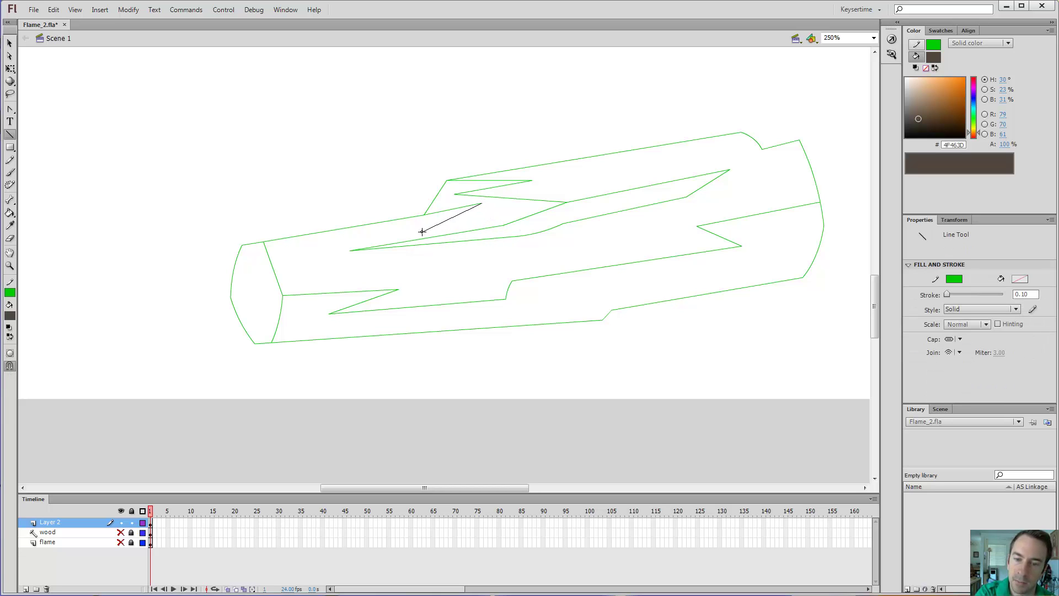
pyautogui.moveTo(422, 232)
pyautogui.mouseDown()
pyautogui.moveTo(511, 229)
pyautogui.moveTo(503, 225)
pyautogui.mouseUp()
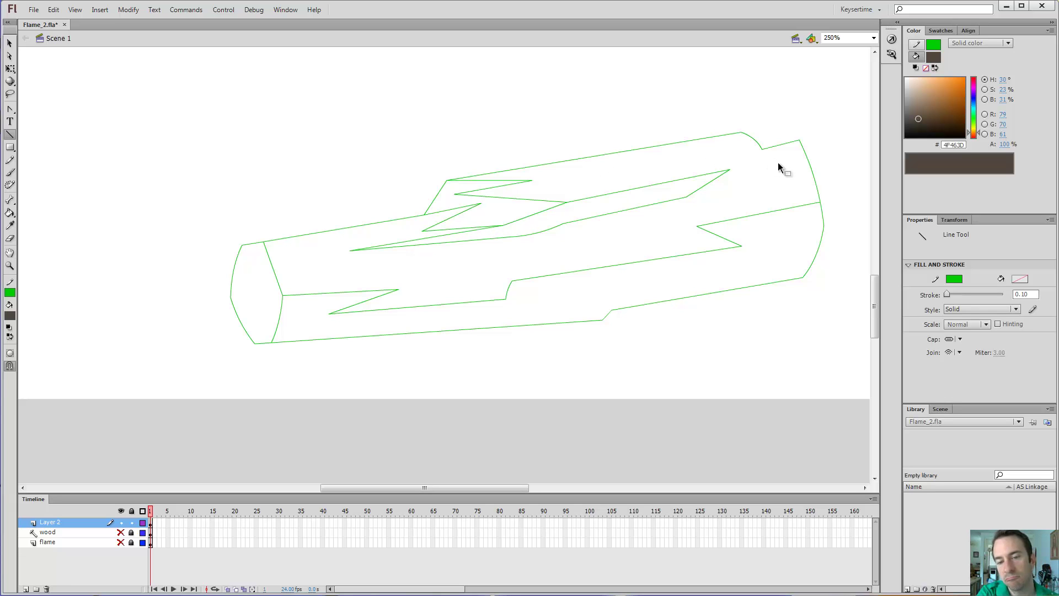
pyautogui.press('v')
pyautogui.moveTo(456, 195); pyautogui.dragTo(468, 216)
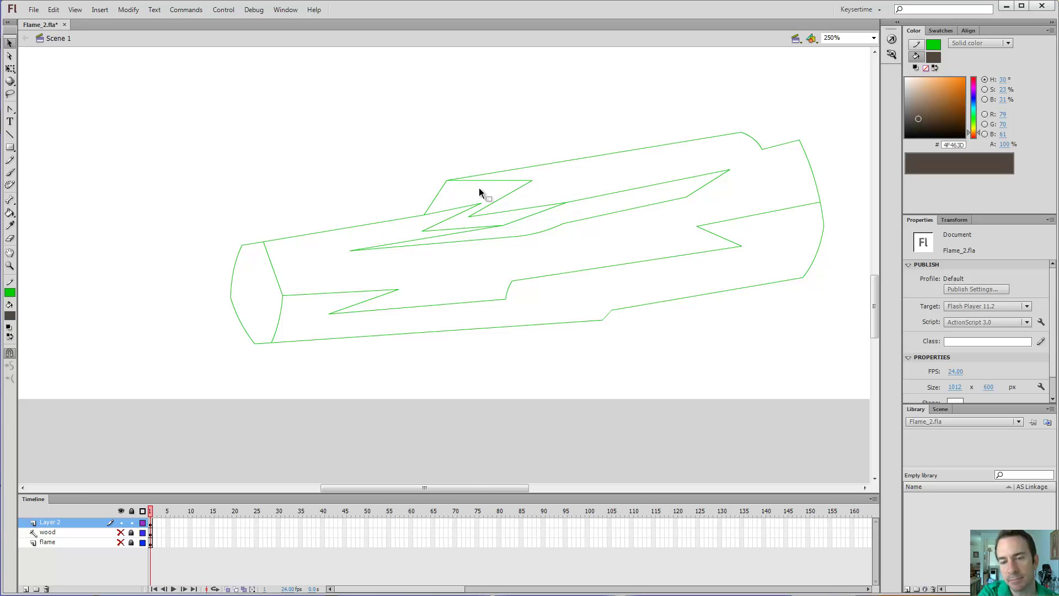
pyautogui.moveTo(498, 180); pyautogui.dragTo(394, 199)
# Step: Delete the short diagonal under the top corner and connect the corner to the crossing line
pyautogui.click(442, 190)
pyautogui.press('Delete')
pyautogui.press('n')
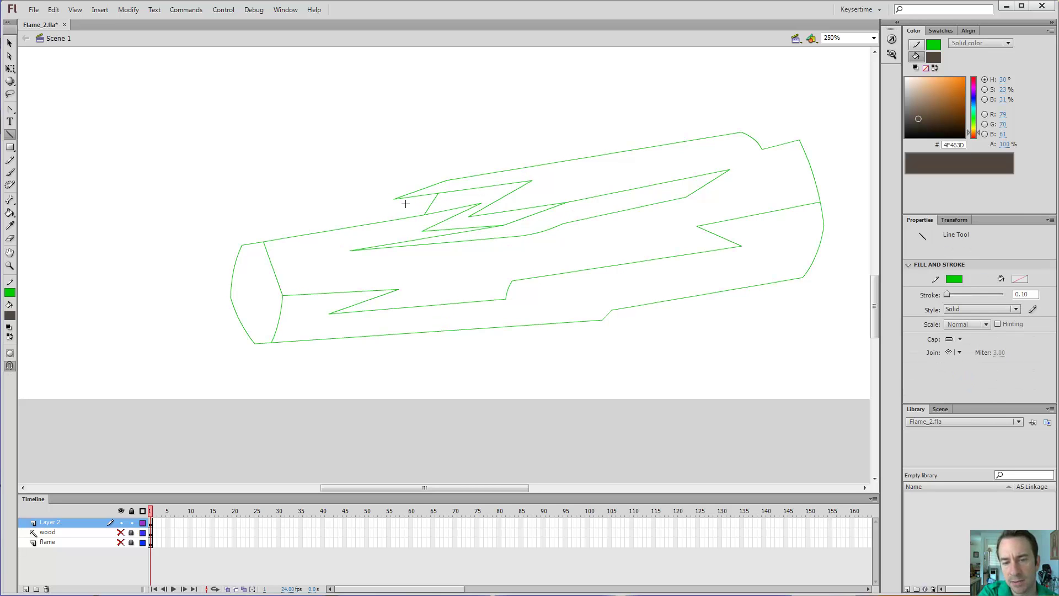
pyautogui.moveTo(394, 199); pyautogui.dragTo(424, 214)
pyautogui.press('v')
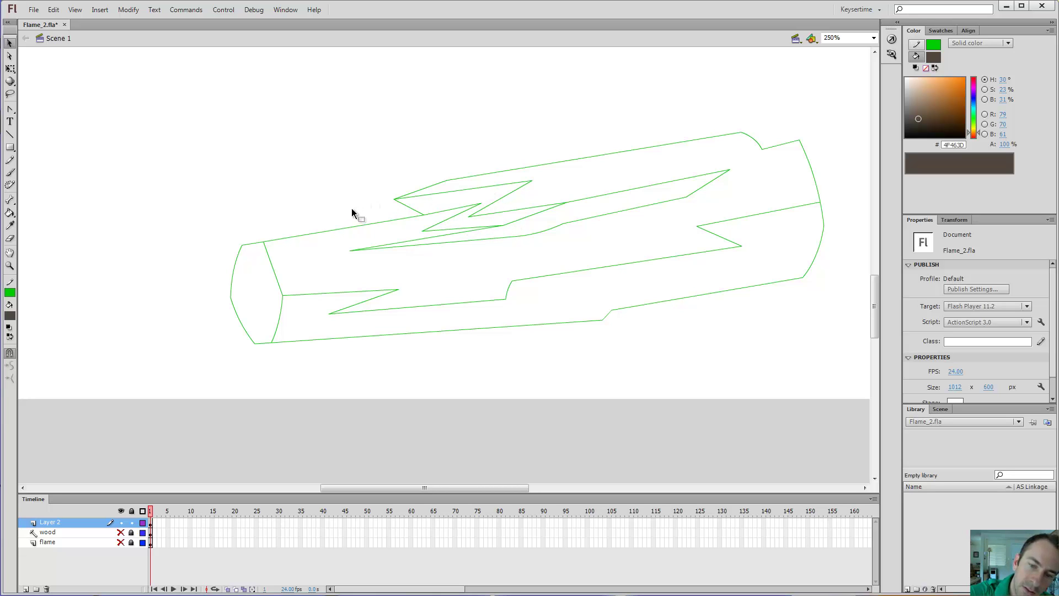
# Step: Move the inner flame point's vertex up-left and delete the stray thick line
pyautogui.moveTo(498, 200); pyautogui.dragTo(476, 188)
pyautogui.click(504, 186)
pyautogui.press('Delete')
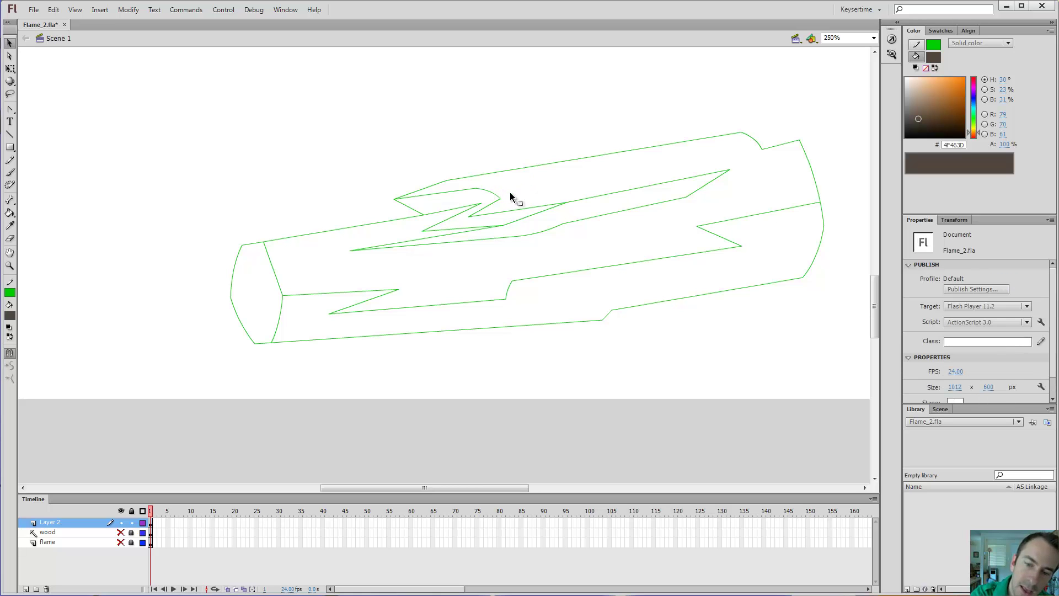
pyautogui.press('n')
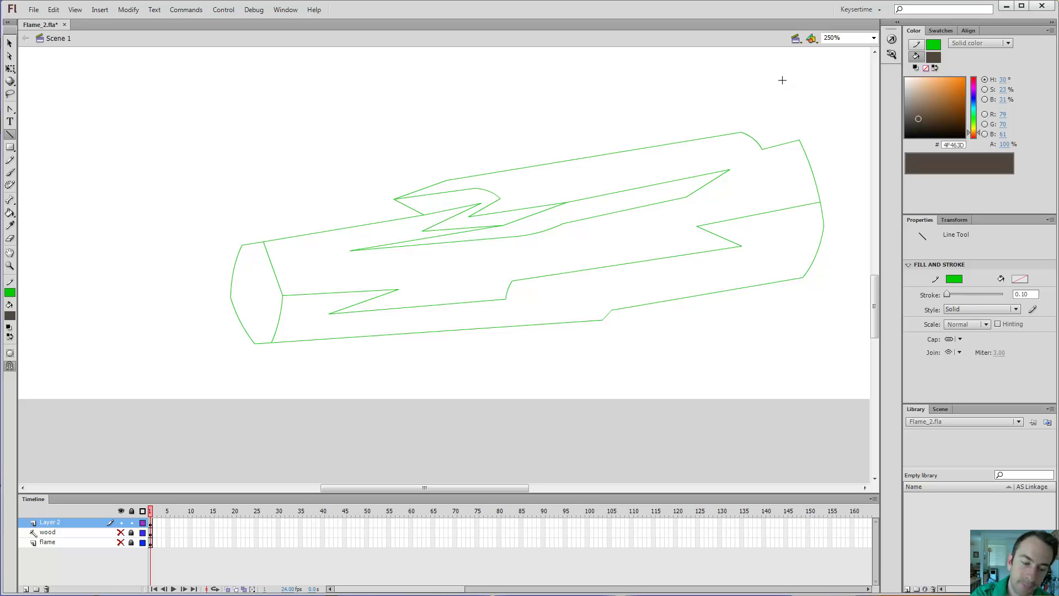
# Step: Toggle the wood layer on and off twice to compare it with the outline
pyautogui.click(120, 532)
pyautogui.click(121, 533)
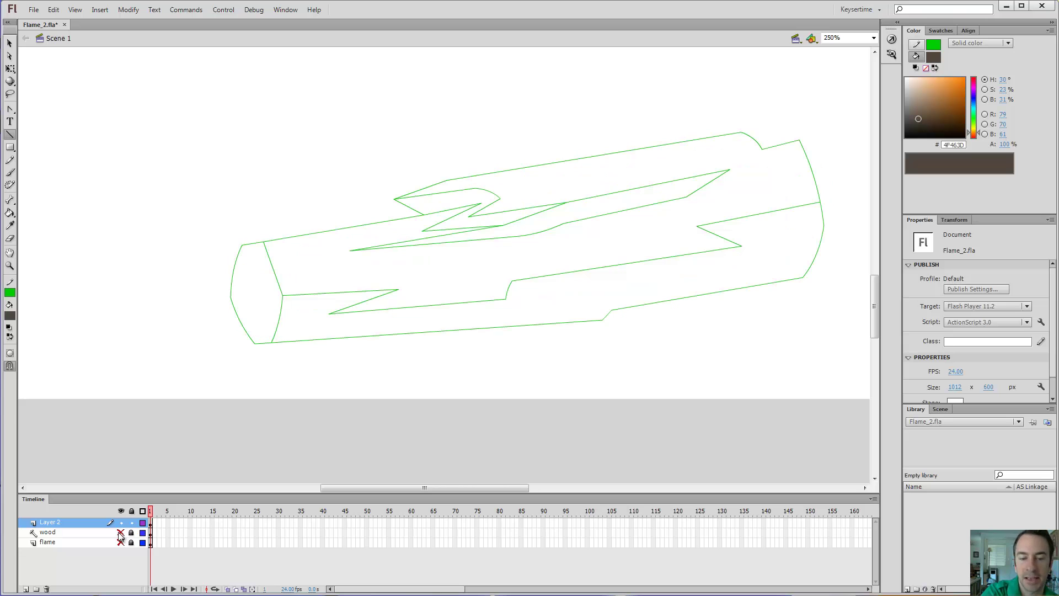
pyautogui.click(121, 532)
pyautogui.click(120, 532)
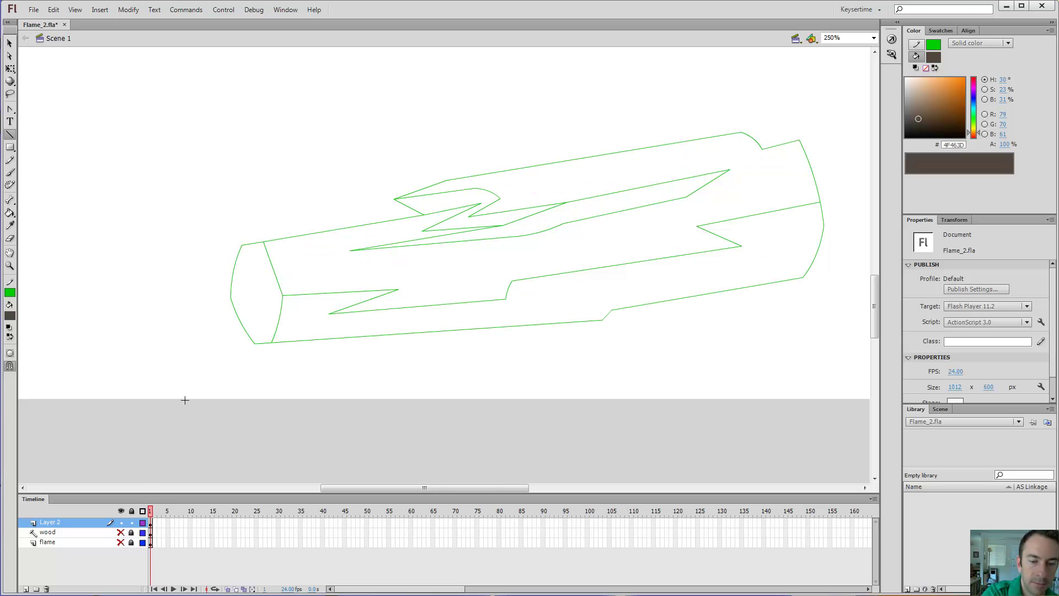
# Step: Using the wood layer's colours, fill the chip beige E2C5A8, stripes dark brown 4F463D, middle mid brown 8C6E4F
pyautogui.click(120, 532)
pyautogui.press('i')
pyautogui.click(238, 309)
pyautogui.click(450, 208)
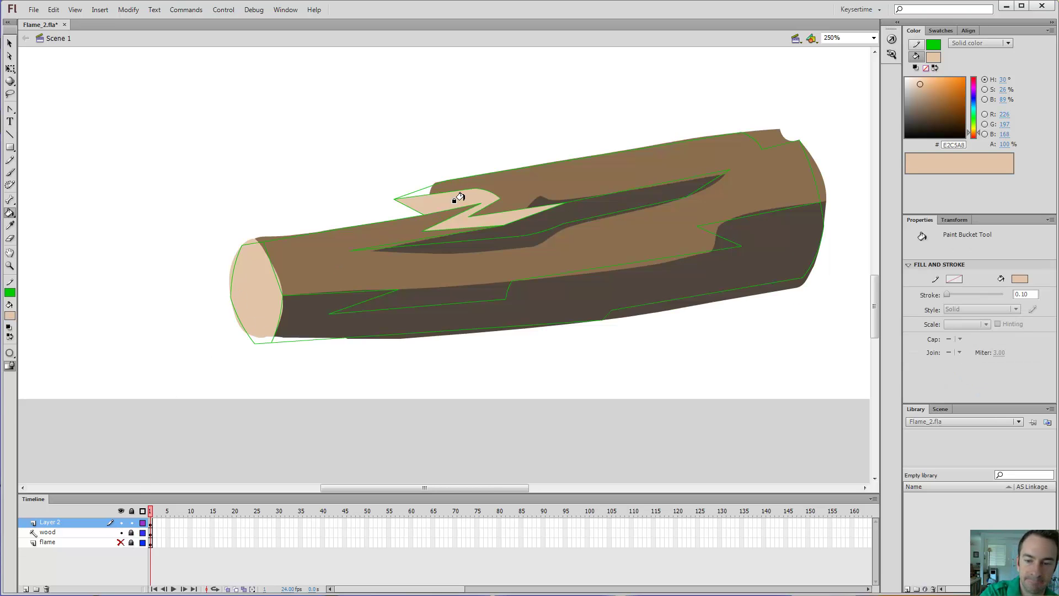
pyautogui.press('i')
pyautogui.click(546, 216)
pyautogui.click(579, 211)
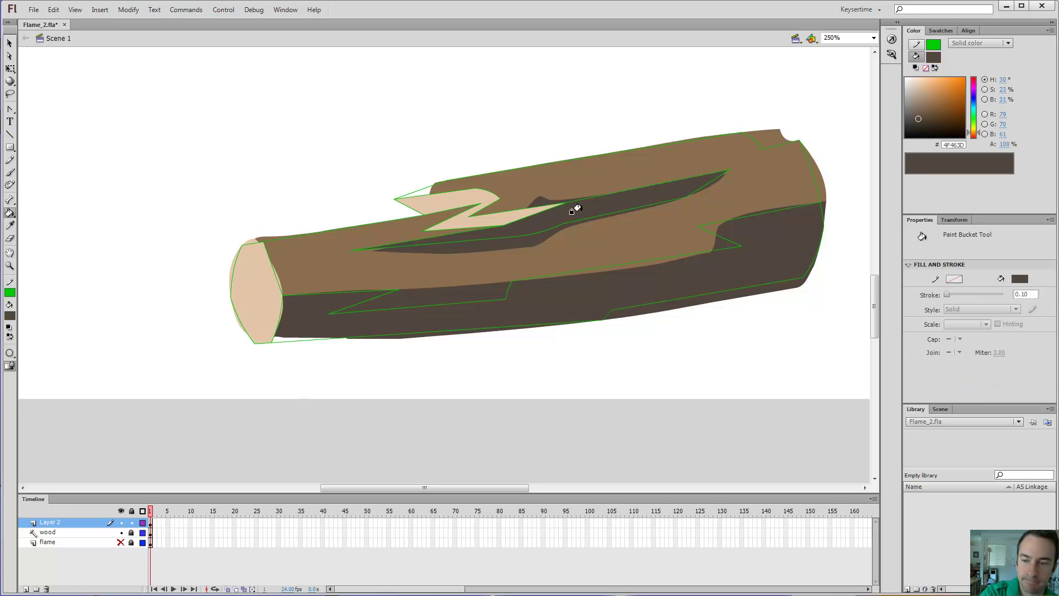
pyautogui.click(587, 267)
pyautogui.press('i')
pyautogui.click(648, 218)
pyautogui.click(648, 220)
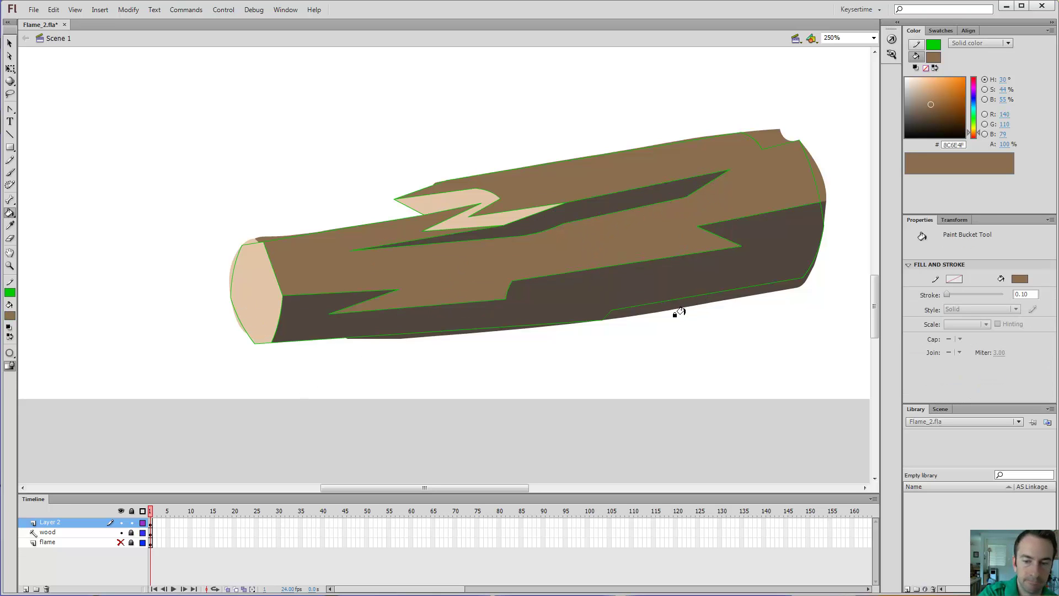
pyautogui.click(120, 532)
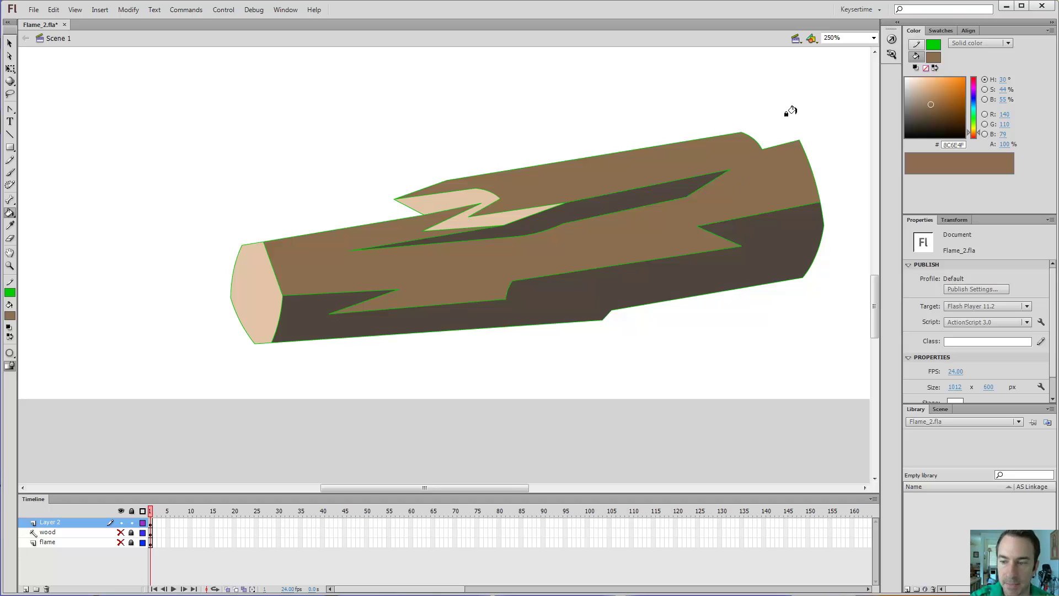
# Step: Delete the green outlines and refill the light Z-shaped area dark brown, removing the helper line
pyautogui.press('v')
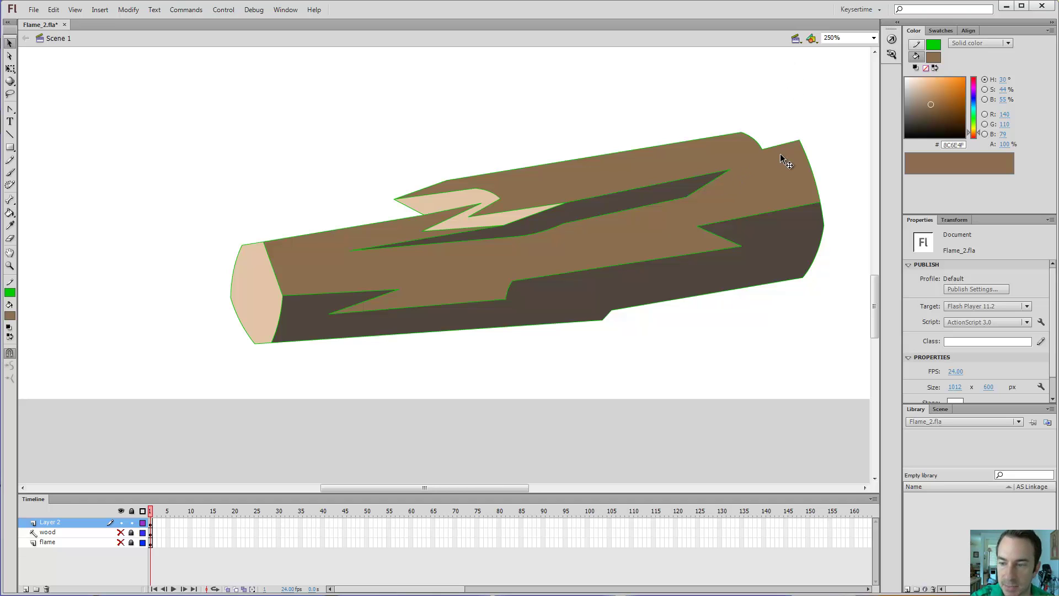
pyautogui.doubleClick(783, 209)
pyautogui.press('Delete')
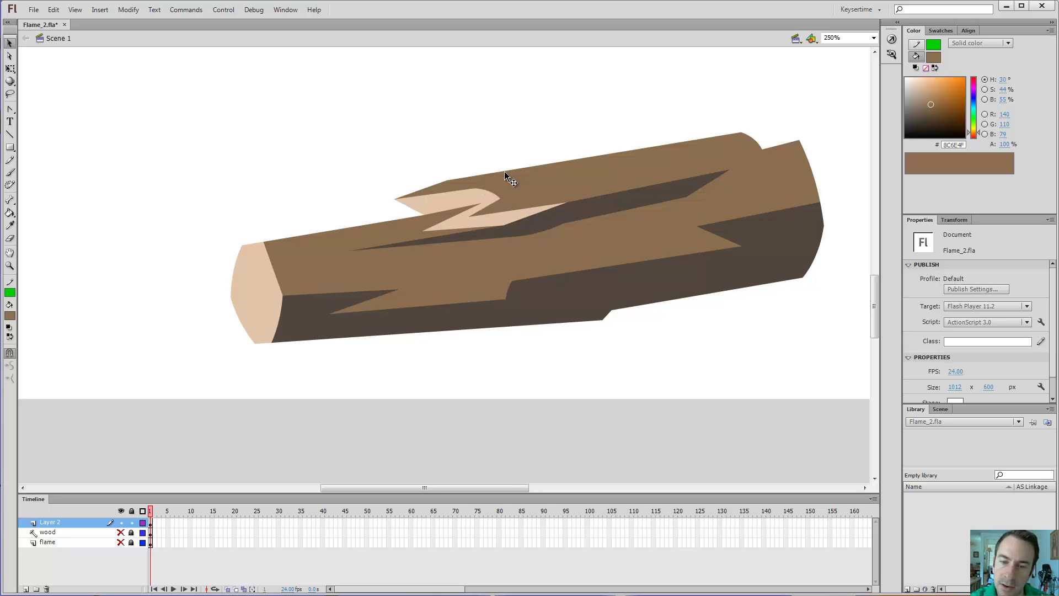
pyautogui.press('n')
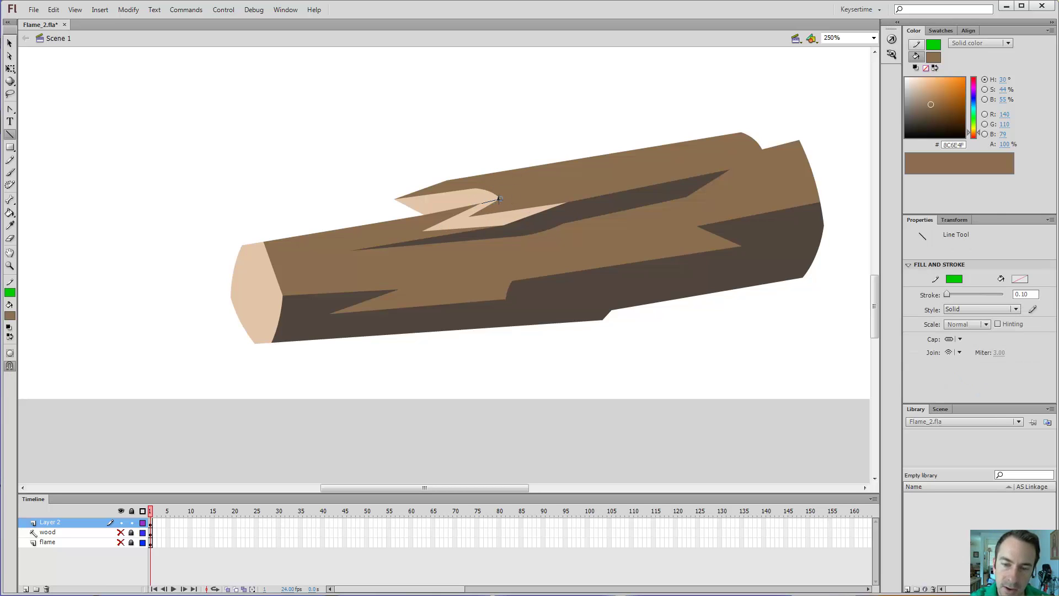
pyautogui.press('i')
pyautogui.click(542, 217)
pyautogui.click(494, 212)
pyautogui.press('v')
pyautogui.click(490, 201)
pyautogui.press('Delete')
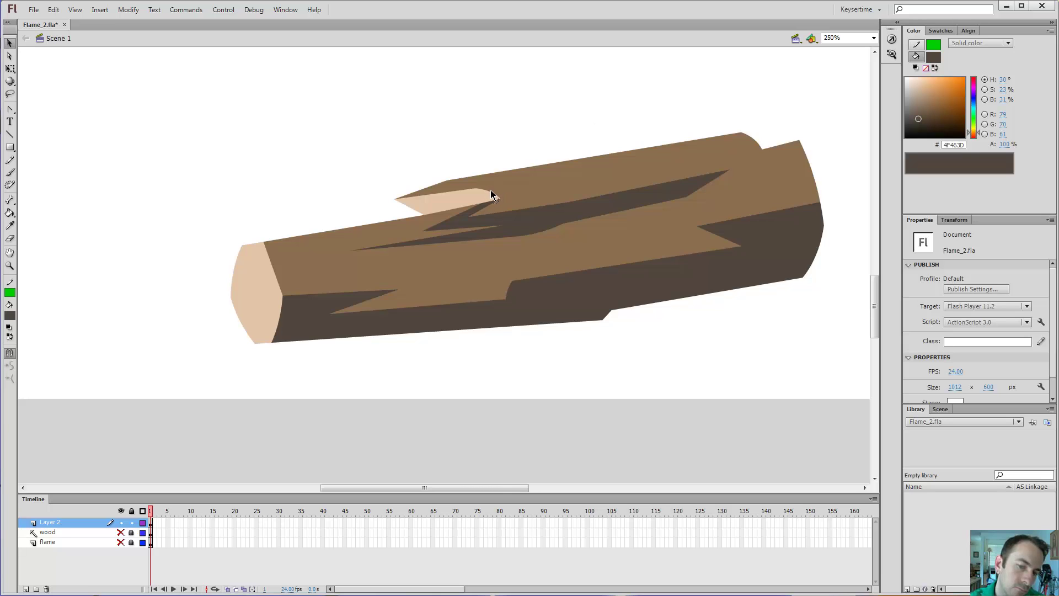
# Step: Shrink the light chip by filling its right part mid brown 8C6E4F and curving its edge
pyautogui.press('n')
pyautogui.moveTo(444, 192); pyautogui.dragTo(453, 208)
pyautogui.press('i')
pyautogui.click(474, 184)
pyautogui.click(452, 201)
pyautogui.press('v')
pyautogui.click(448, 201)
pyautogui.press('Delete')
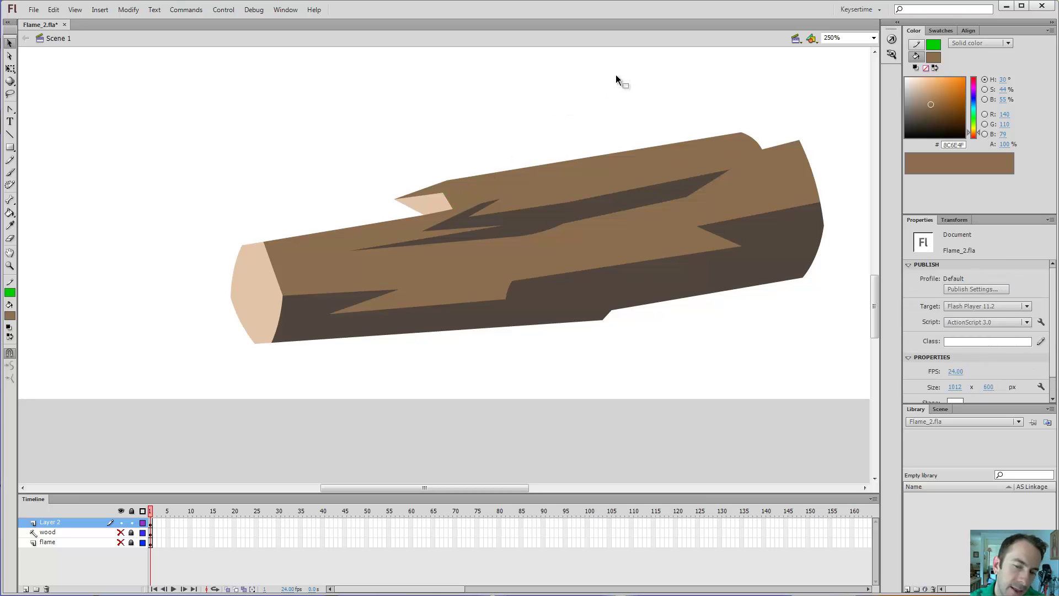
pyautogui.moveTo(447, 201); pyautogui.dragTo(450, 200)
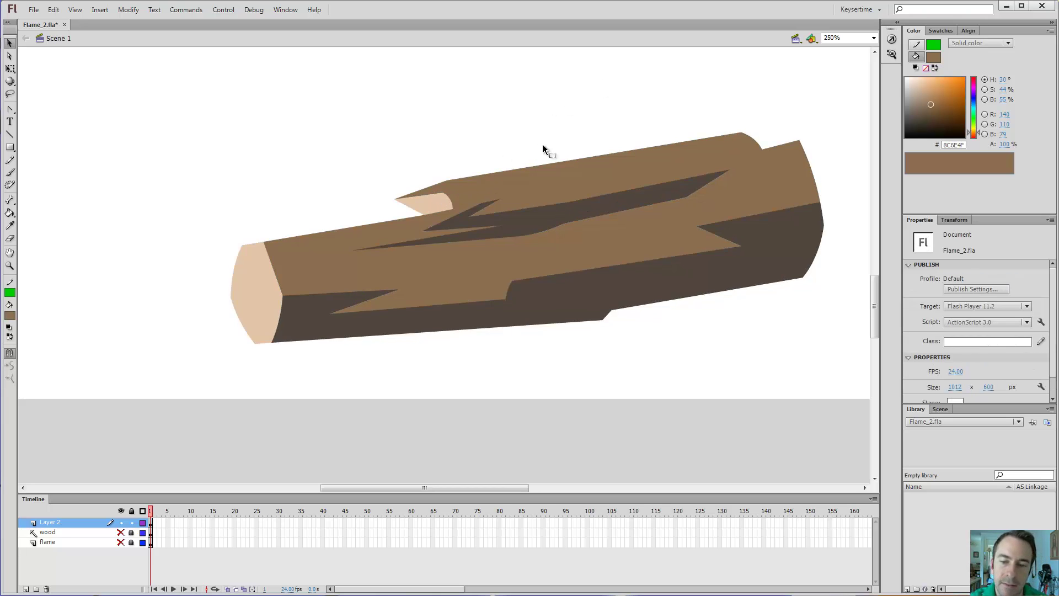
# Step: Reshape the dark spike by dragging its corner, then view the whole log
pyautogui.click(481, 208)
pyautogui.click(598, 108)
pyautogui.rightClick(593, 110)
pyautogui.click(502, 198)
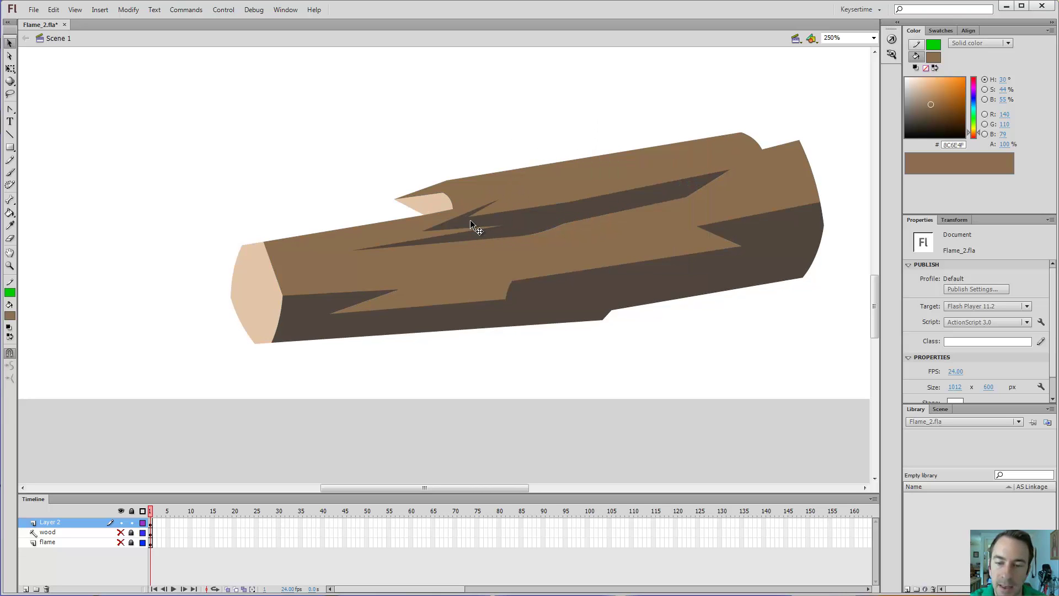
pyautogui.moveTo(425, 231)
pyautogui.mouseDown()
pyautogui.moveTo(590, 179)
pyautogui.moveTo(490, 199)
pyautogui.moveTo(583, 203)
pyautogui.moveTo(502, 207)
pyautogui.moveTo(528, 199)
pyautogui.moveTo(555, 213)
pyautogui.moveTo(539, 219)
pyautogui.mouseUp()
pyautogui.click(543, 228)
pyautogui.click(554, 152)
pyautogui.hotkey('ctrl', '-')
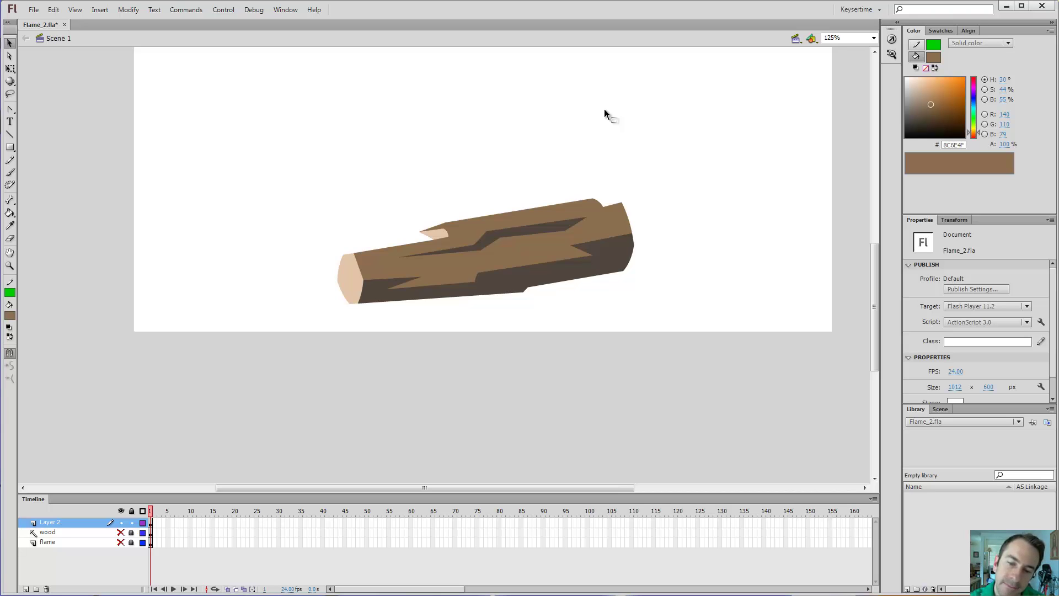
pyautogui.press('z')
pyautogui.click(487, 238)
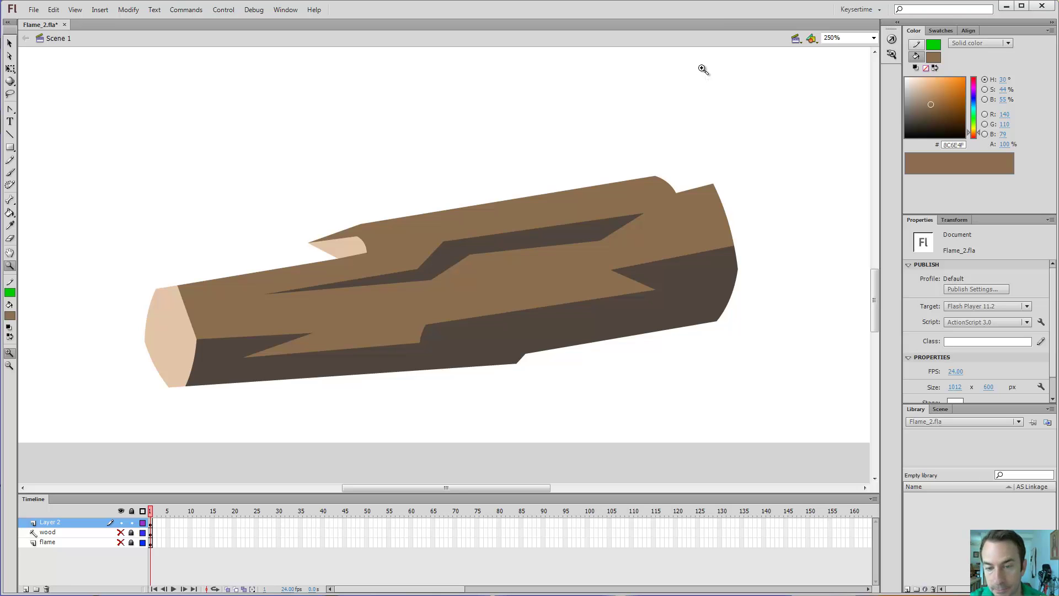
pyautogui.hscroll(-5, 594, 106)
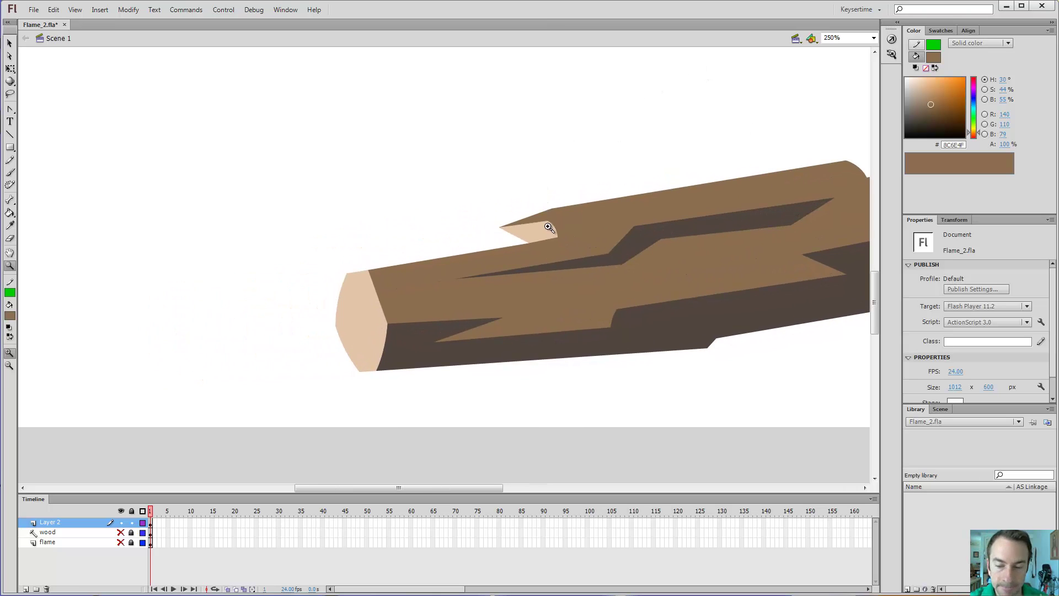
pyautogui.press('v')
pyautogui.hotkey('ctrl', '-')
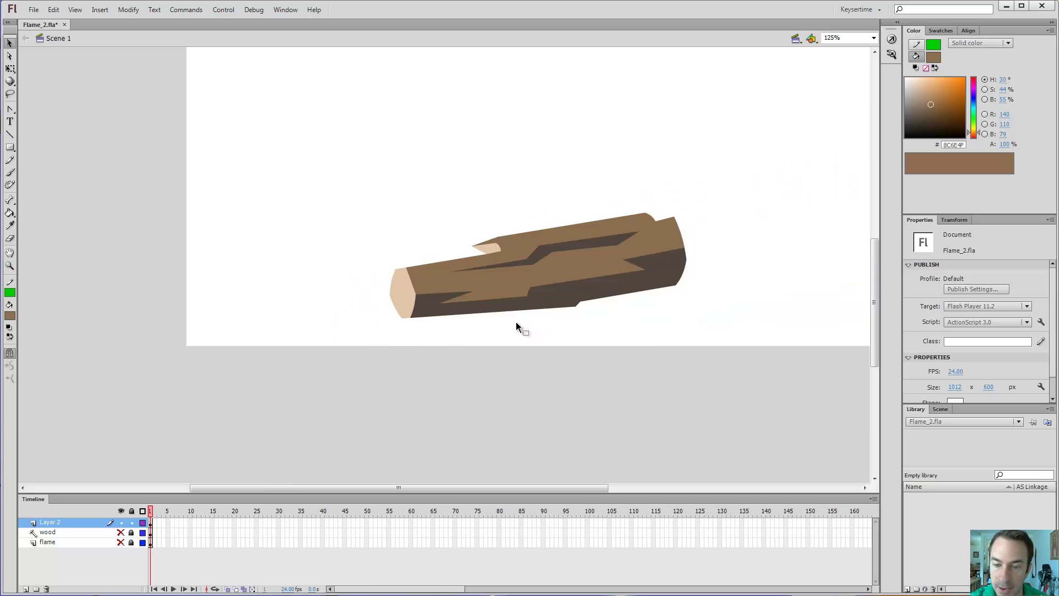
pyautogui.press('k')
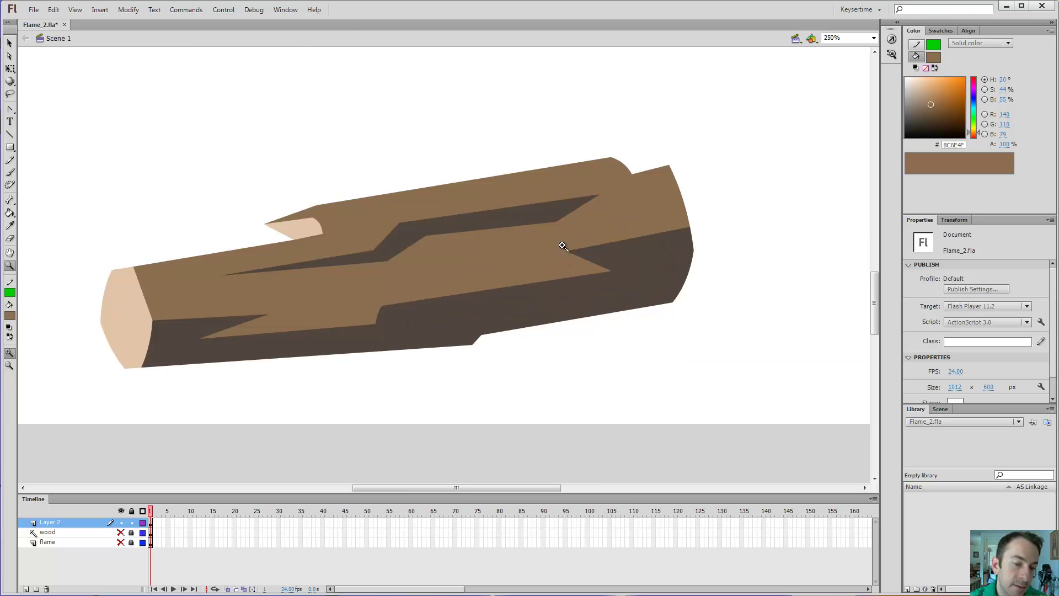
pyautogui.hotkey('ctrl', '=')
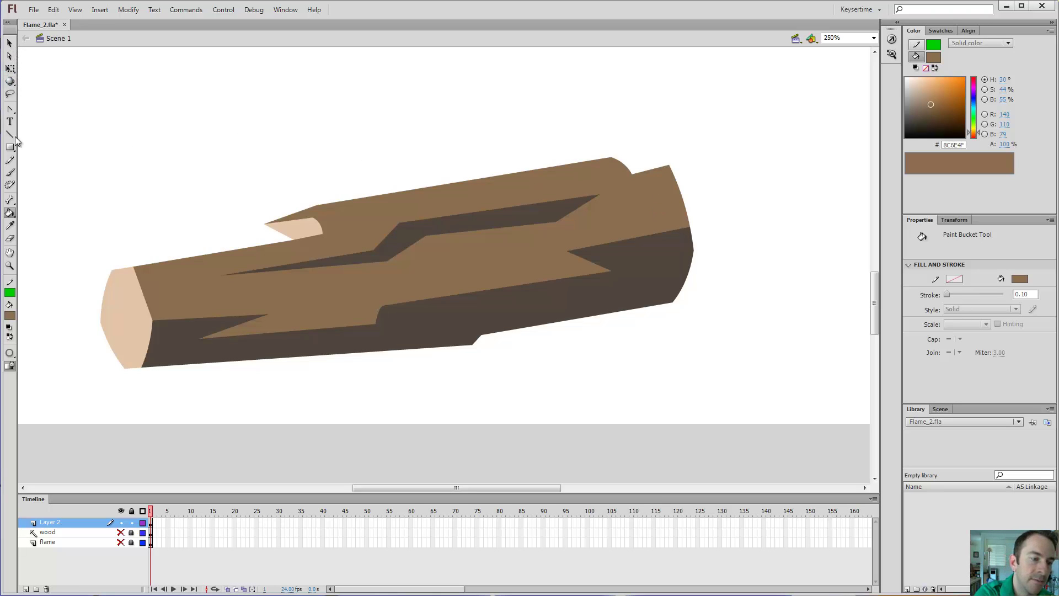
# Step: Change the fill type to Radial gradient, then pick solid dark red #963434 as the fill
pyautogui.click(9, 214)
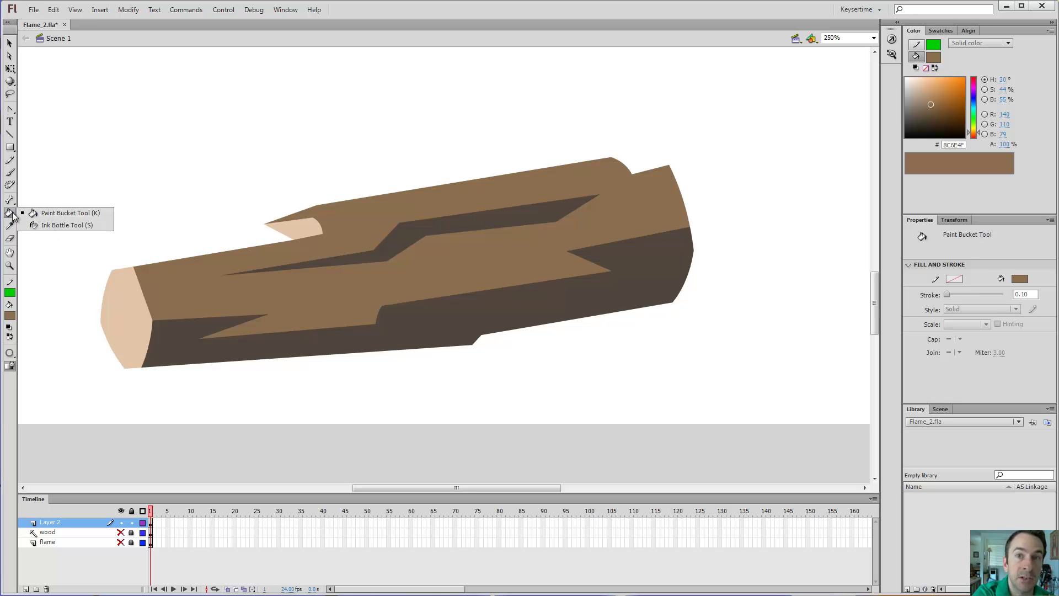
pyautogui.click(12, 218)
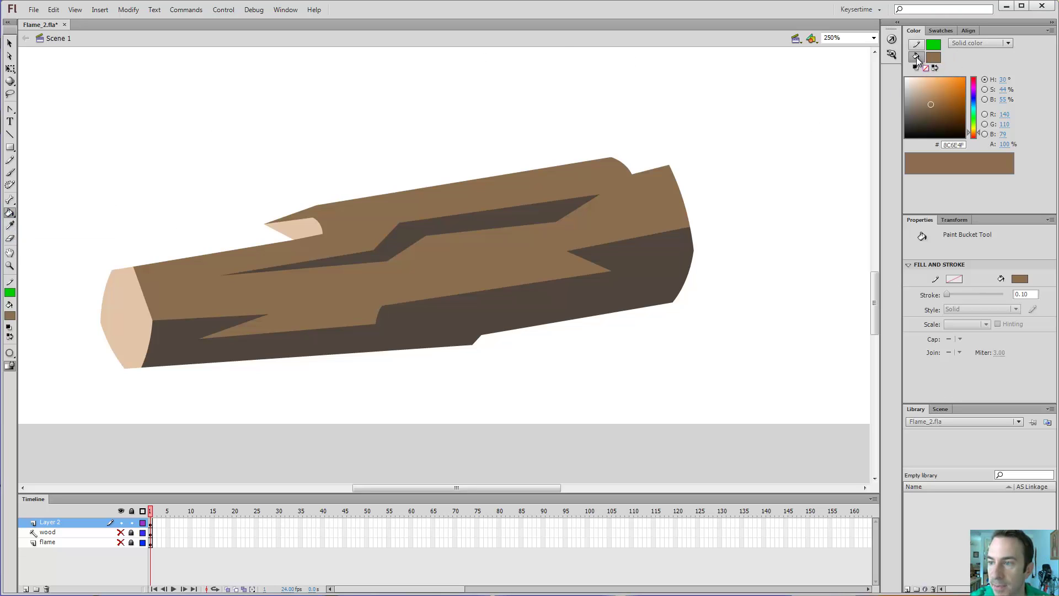
pyautogui.click(983, 43)
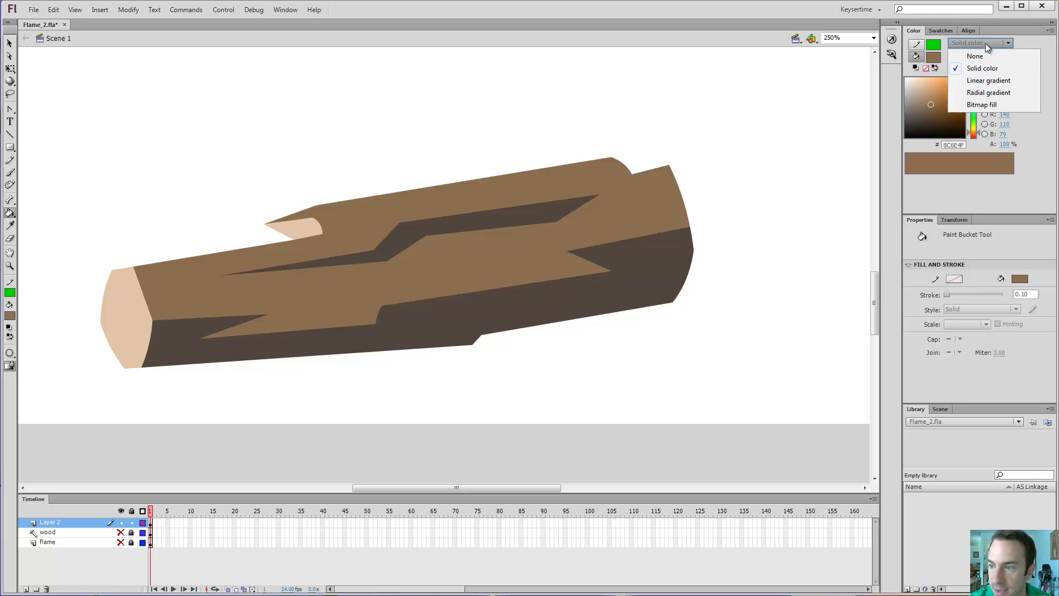
pyautogui.click(995, 93)
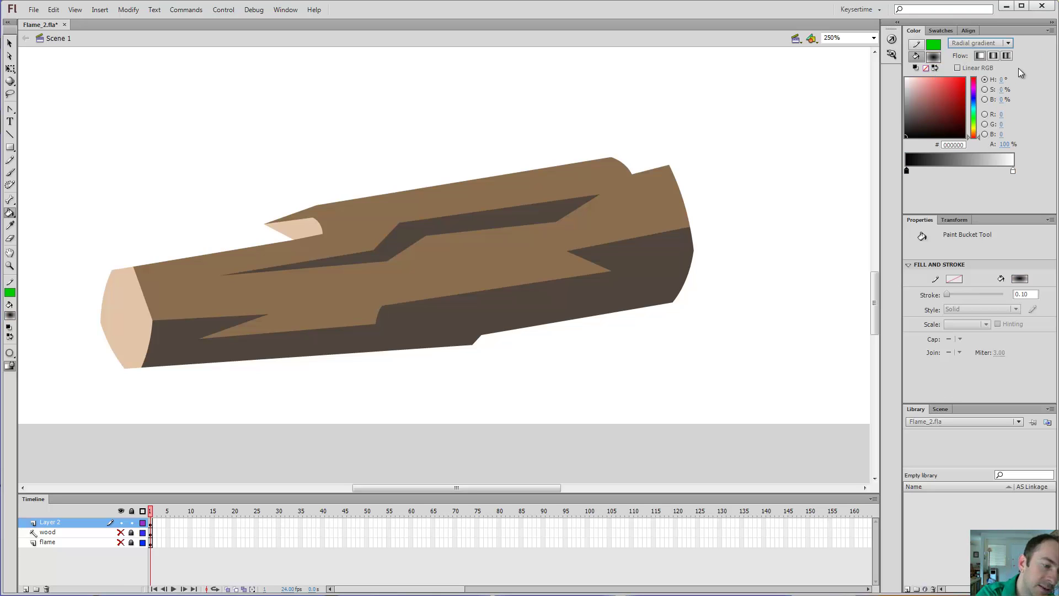
pyautogui.click(10, 312)
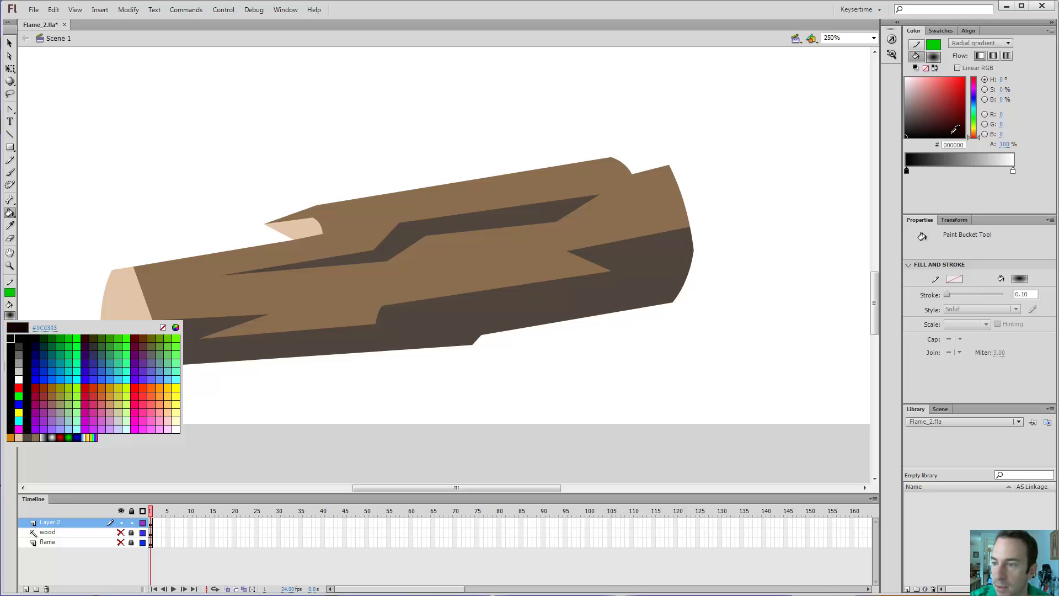
pyautogui.click(944, 103)
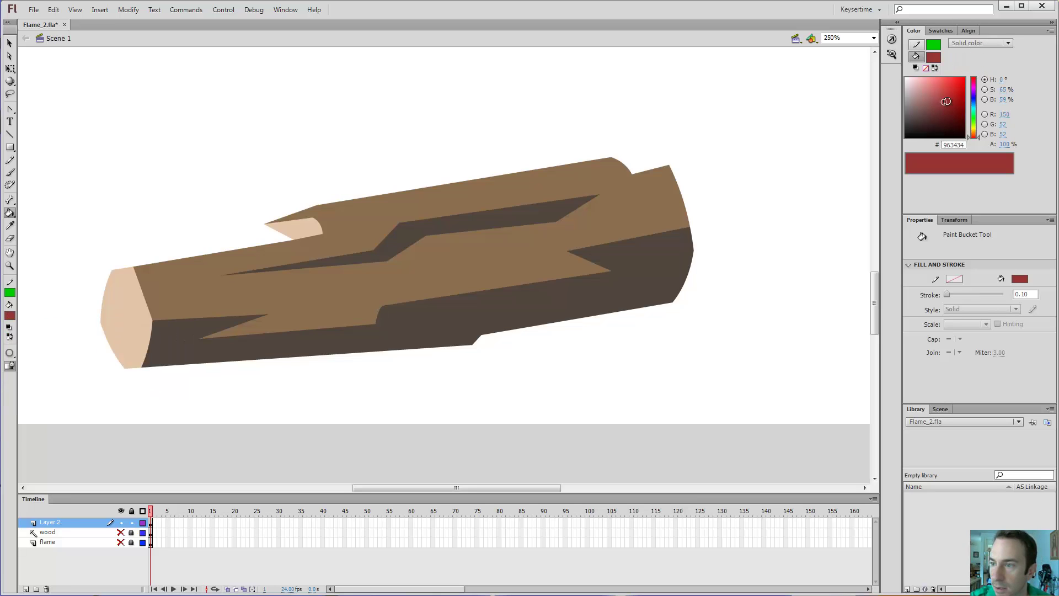
pyautogui.click(985, 42)
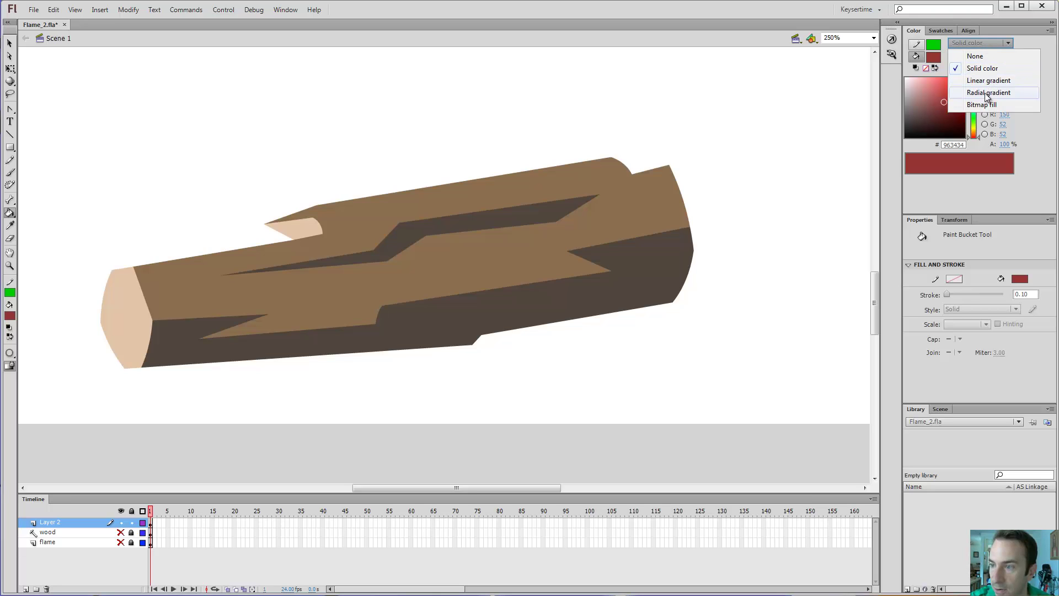
# Step: Make a linear gradient from sampled 4F463D to 8C6E4F and fill the log's light-brown face with Lock Fill
pyautogui.click(986, 81)
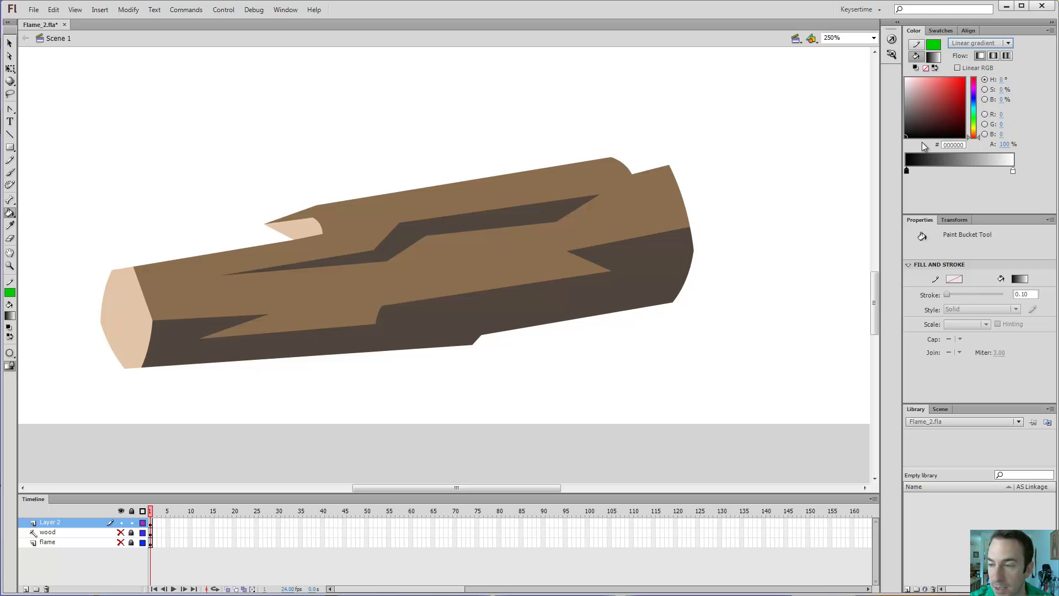
pyautogui.doubleClick(906, 170)
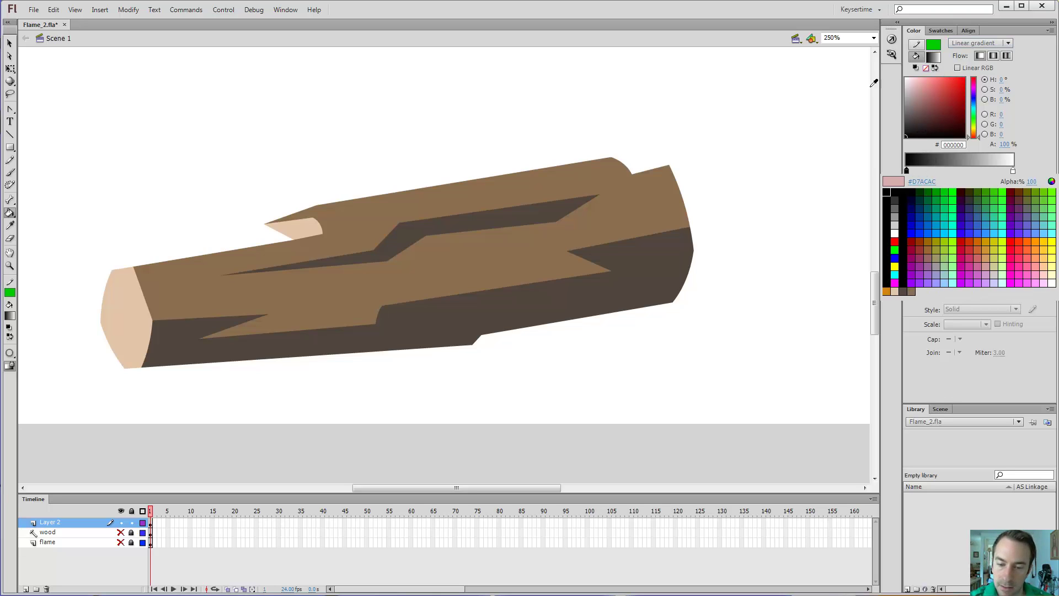
pyautogui.click(517, 310)
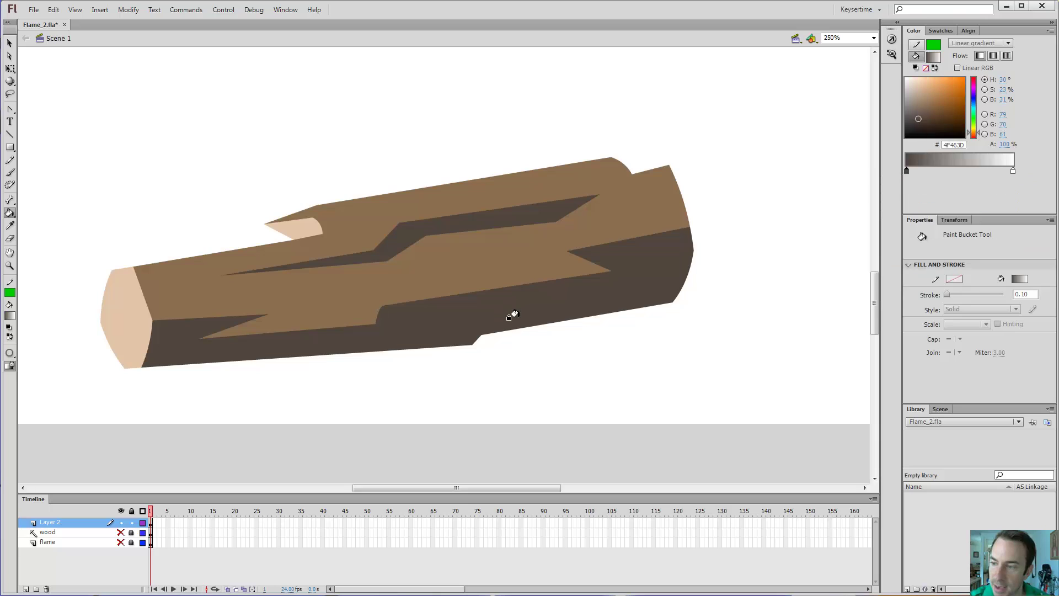
pyautogui.doubleClick(1013, 171)
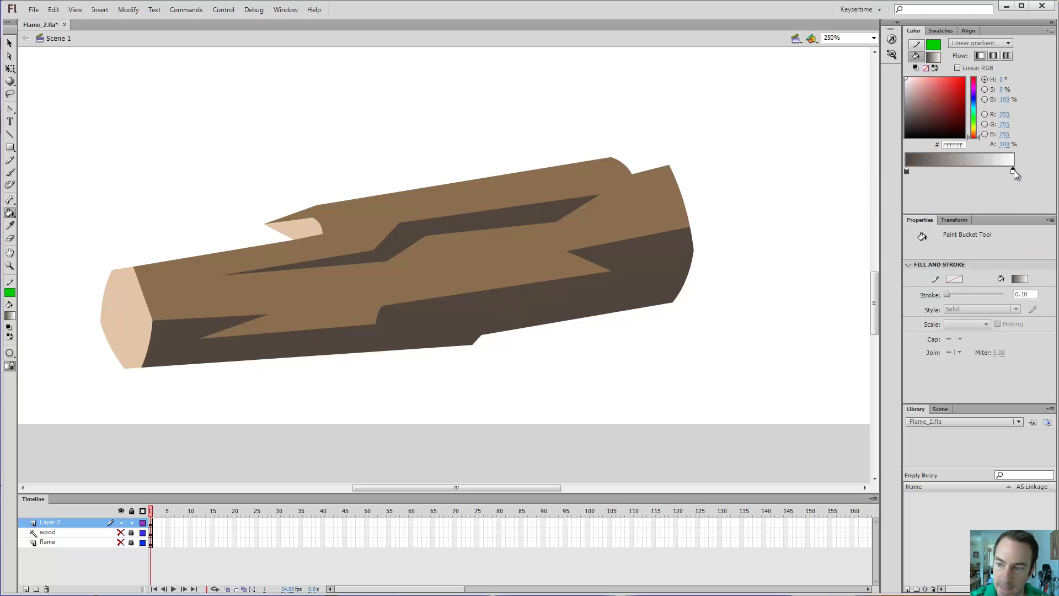
pyautogui.click(502, 258)
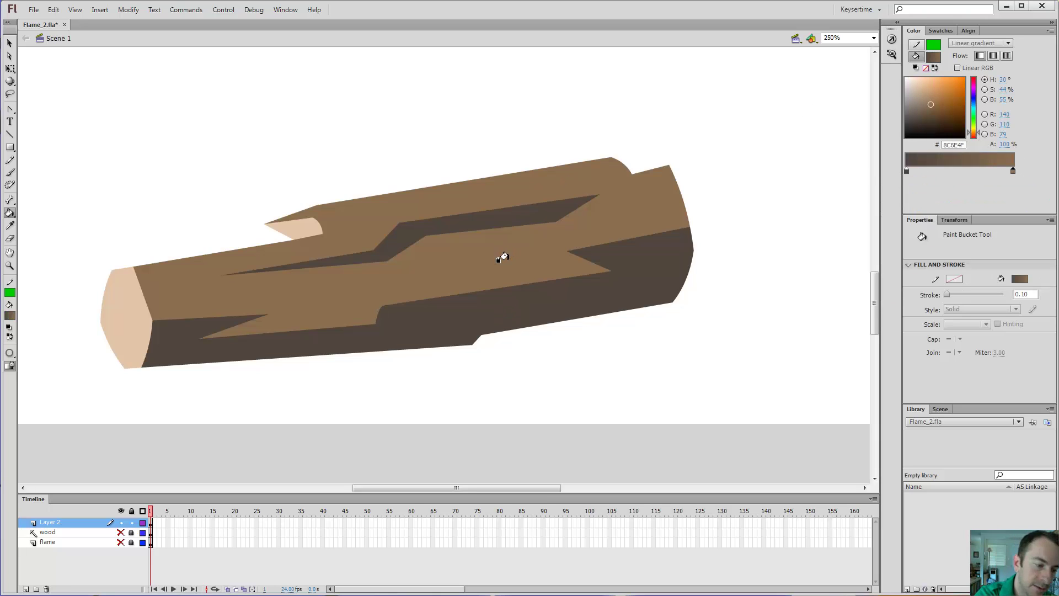
pyautogui.click(10, 367)
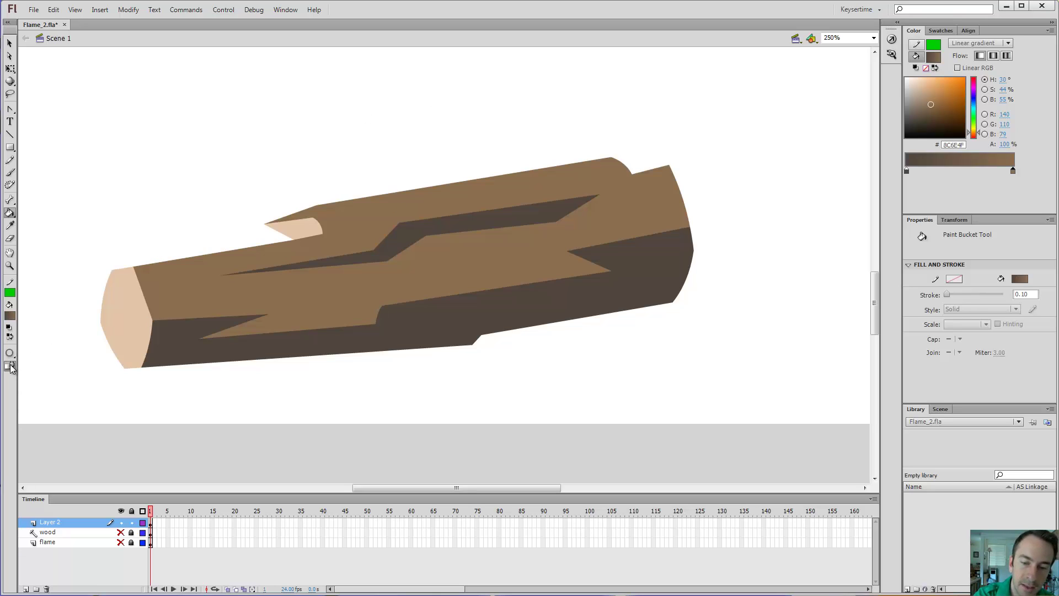
pyautogui.click(454, 262)
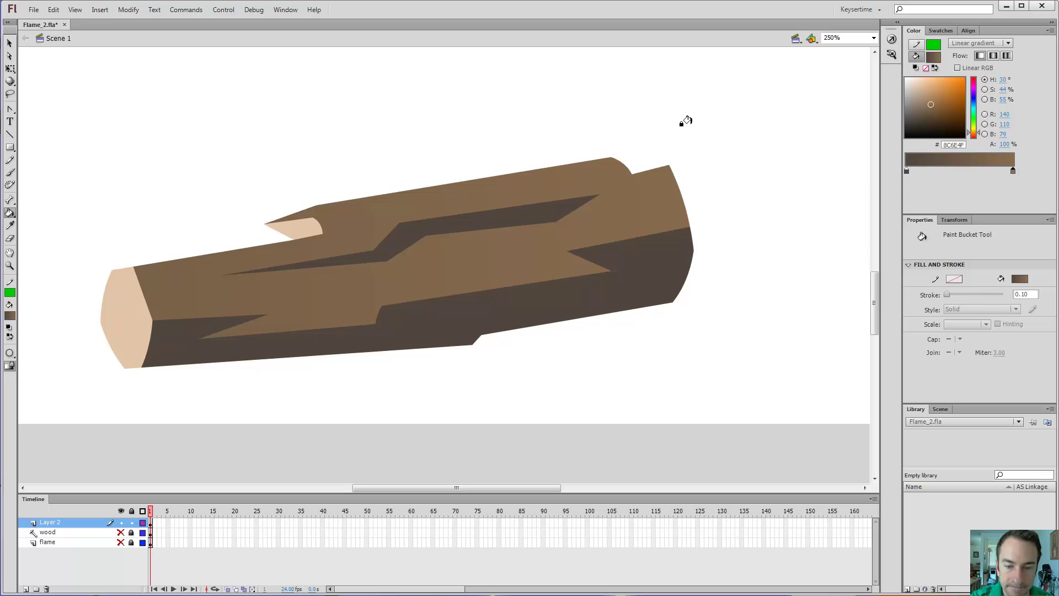
# Step: Paint the log's dark lower side with the brown linear gradient
pyautogui.hotkey('ctrl', '-')
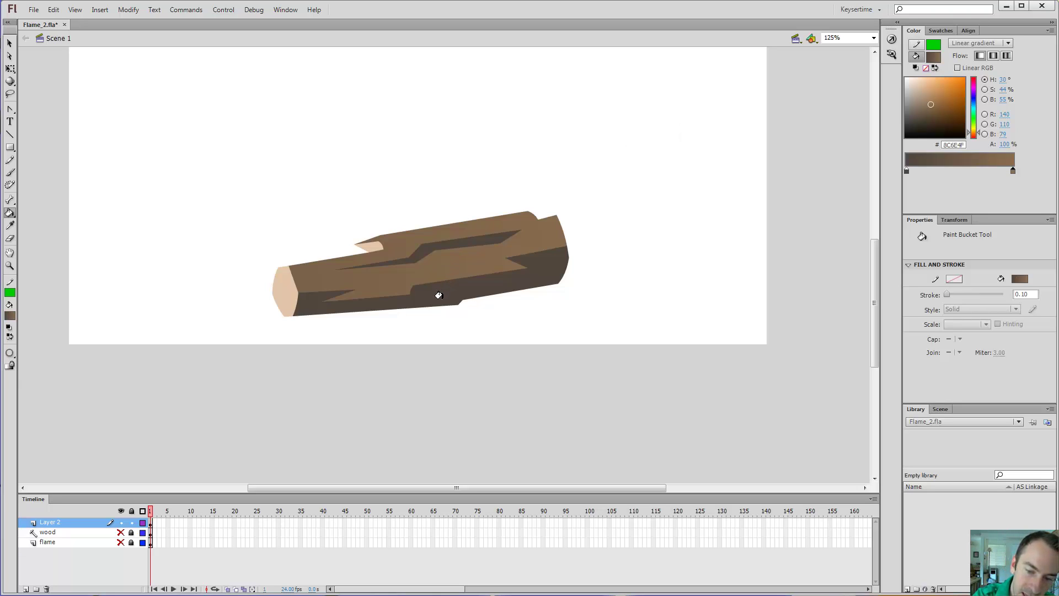
pyautogui.moveTo(443, 302)
pyautogui.mouseDown()
pyautogui.moveTo(474, 253)
pyautogui.moveTo(440, 266)
pyautogui.moveTo(438, 253)
pyautogui.mouseUp()
pyautogui.moveTo(531, 259); pyautogui.dragTo(535, 287)
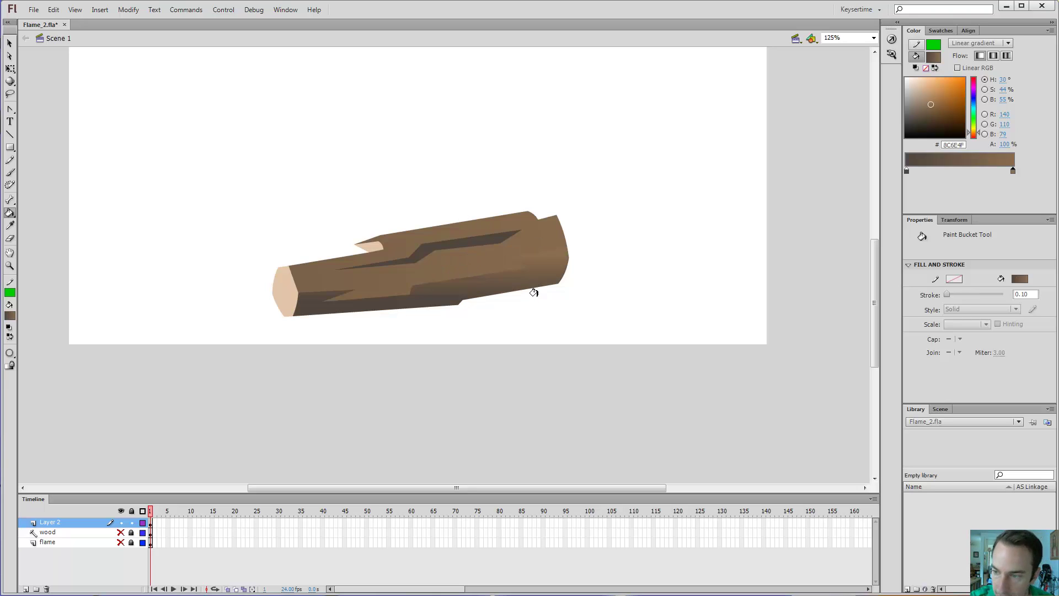
pyautogui.click(906, 171)
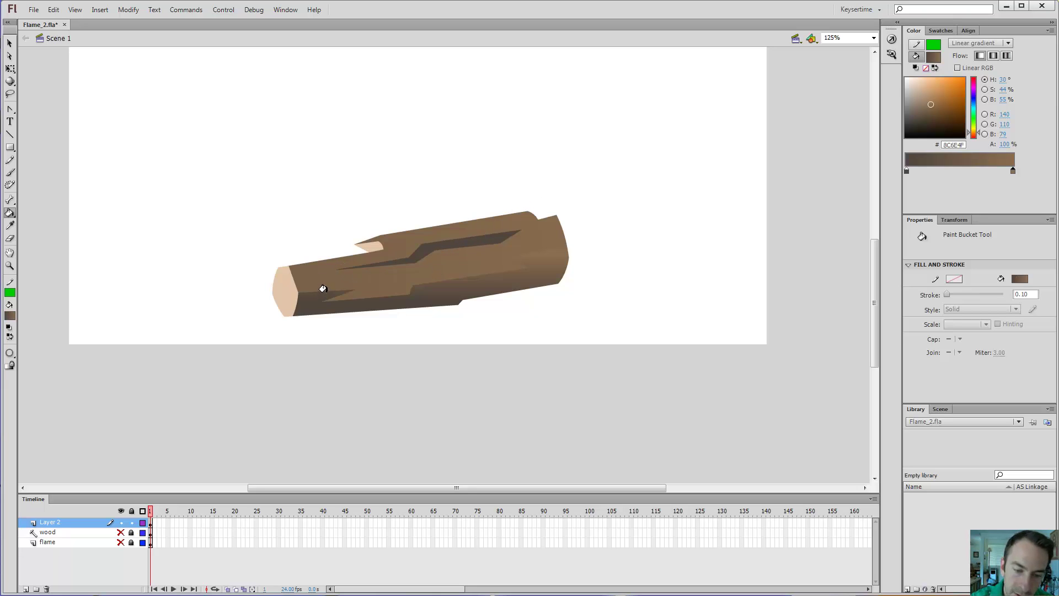
pyautogui.click(327, 314)
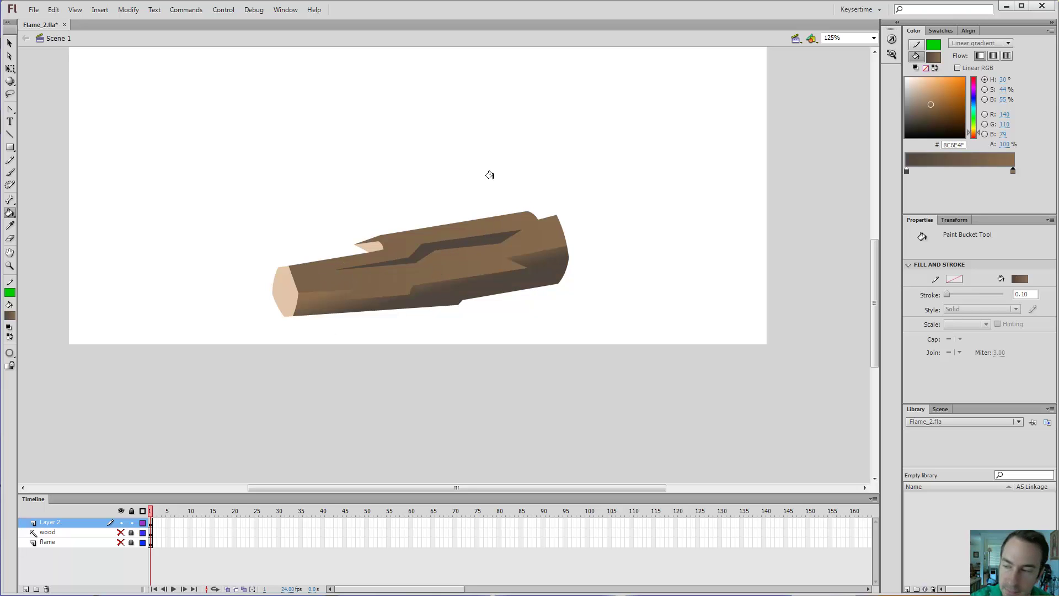
pyautogui.press('f')
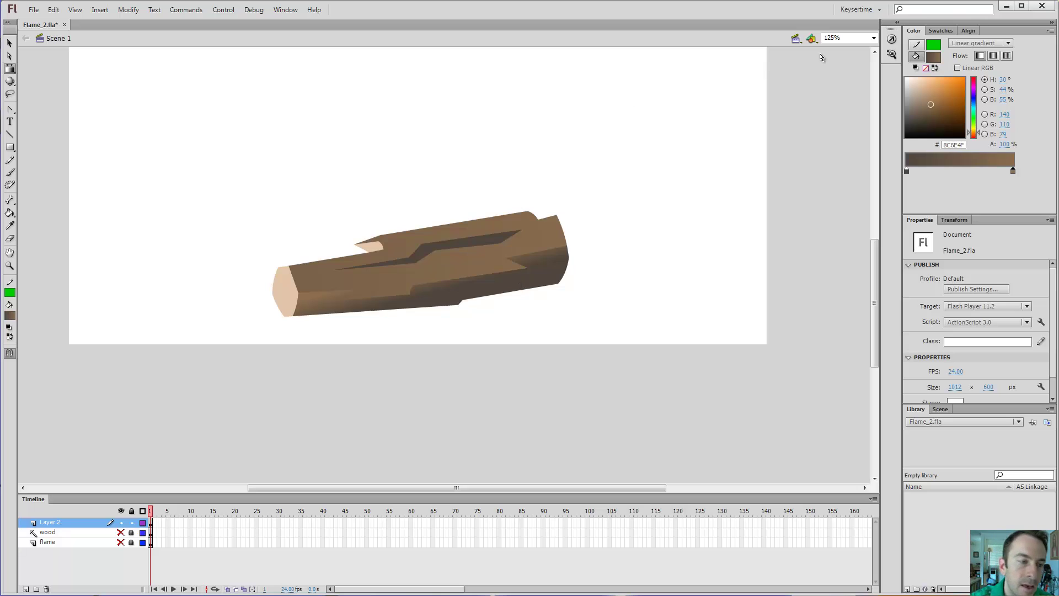
pyautogui.press('v')
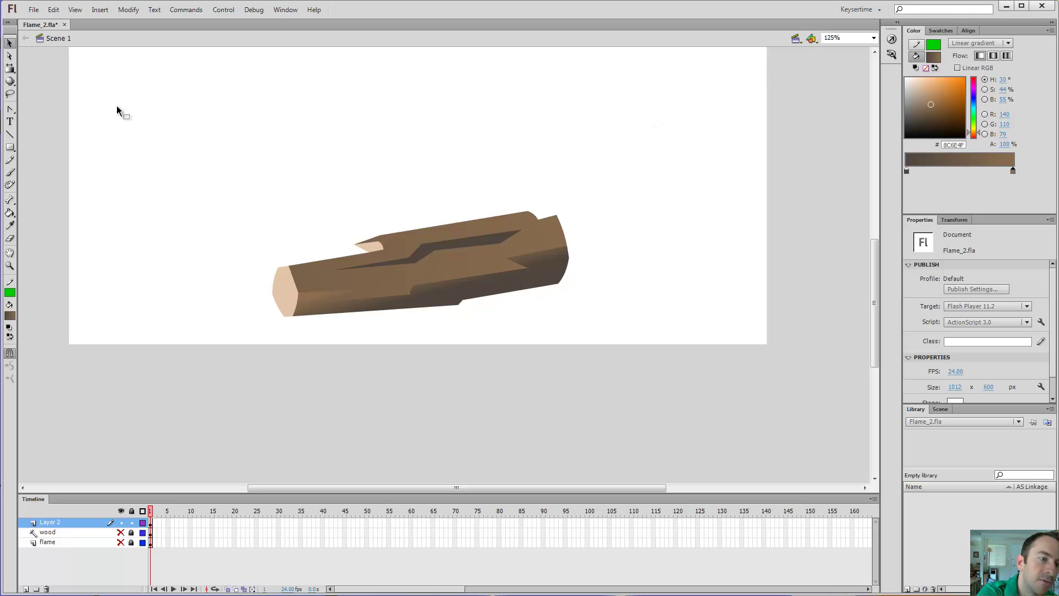
pyautogui.click(9, 69)
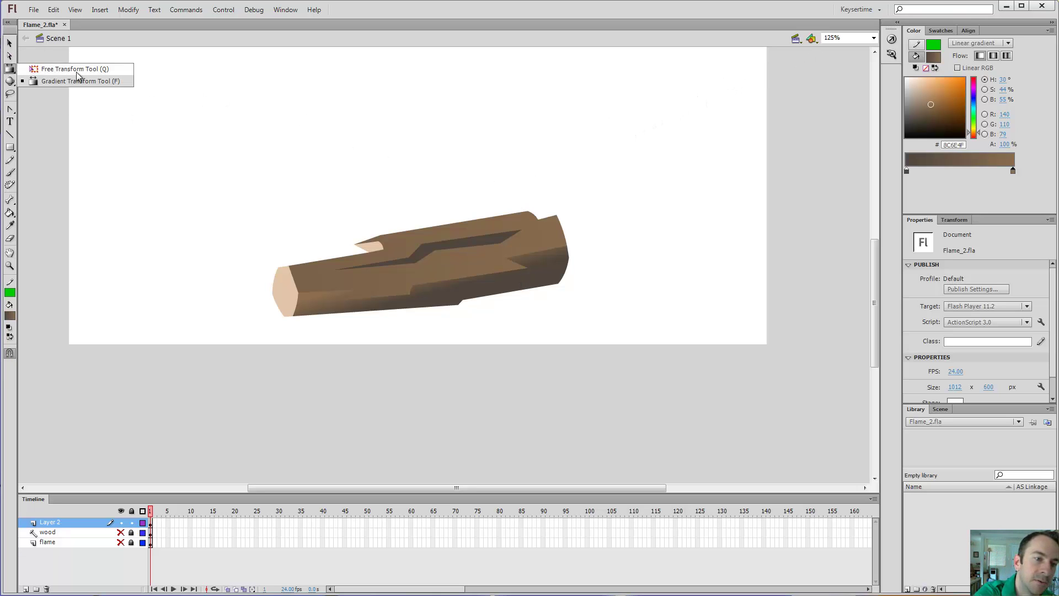
# Step: With the Gradient Transform Tool, rotate the log's gradient along its length and narrow it around the centre
pyautogui.click(123, 79)
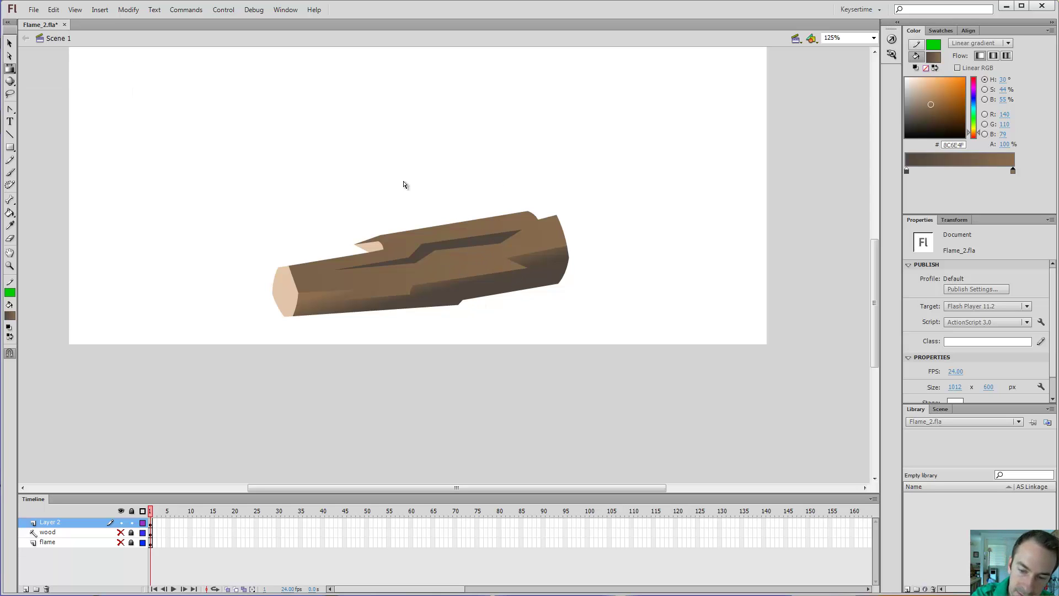
pyautogui.click(524, 283)
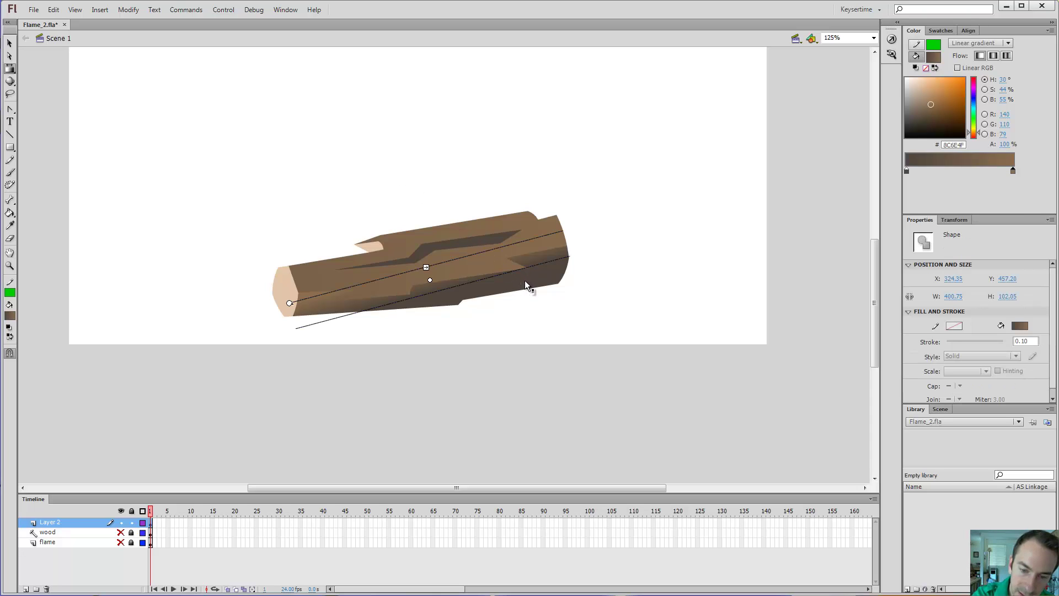
pyautogui.moveTo(426, 267); pyautogui.dragTo(400, 169)
pyautogui.moveTo(424, 215); pyautogui.dragTo(420, 220)
pyautogui.moveTo(279, 268); pyautogui.dragTo(284, 246)
pyautogui.moveTo(429, 271)
pyautogui.mouseDown()
pyautogui.moveTo(451, 253)
pyautogui.moveTo(431, 283)
pyautogui.mouseUp()
pyautogui.moveTo(422, 221); pyautogui.dragTo(430, 280)
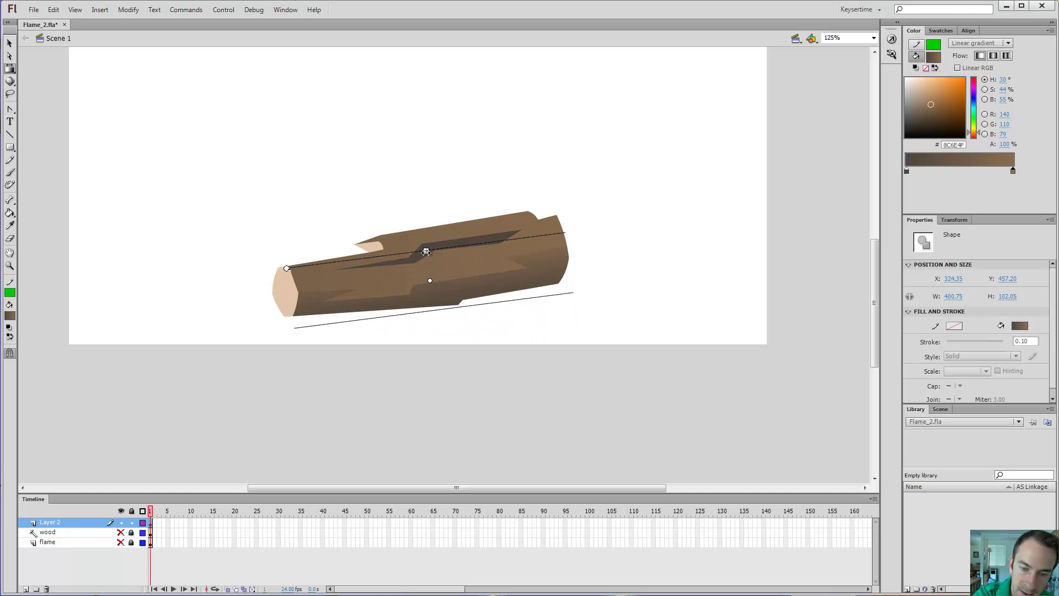
pyautogui.click(469, 154)
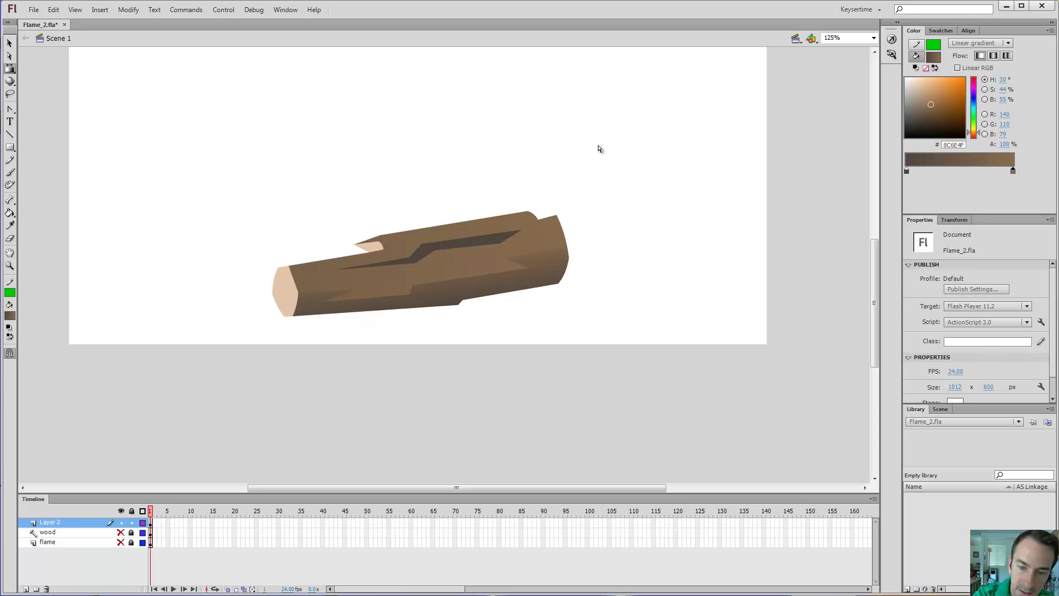
# Step: Try filling the log's dark crack with the gradient, then undo it
pyautogui.press('k')
pyautogui.click(479, 237)
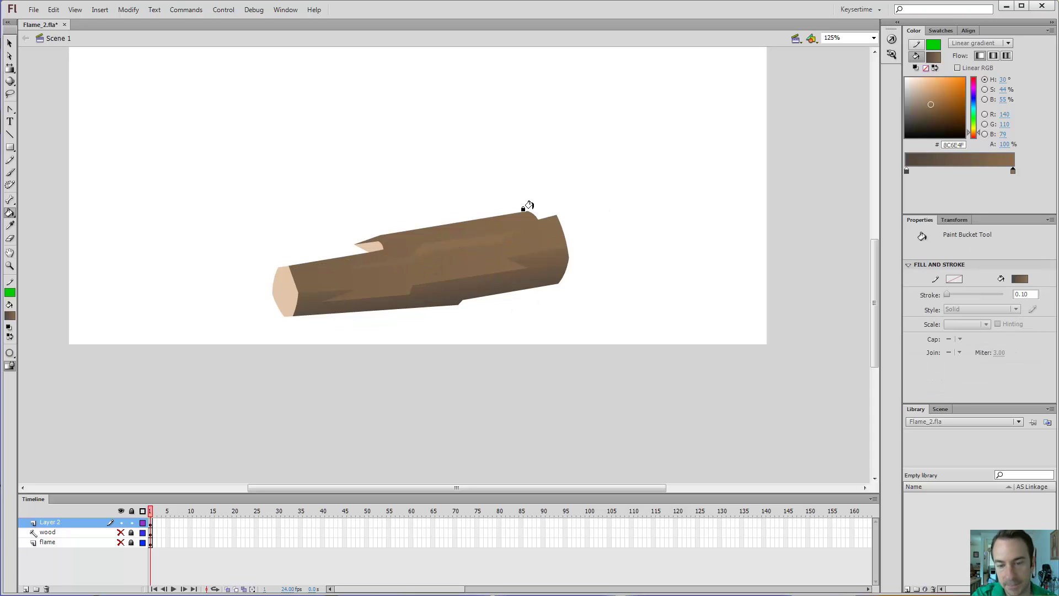
pyautogui.hotkey('ctrl', 'z')
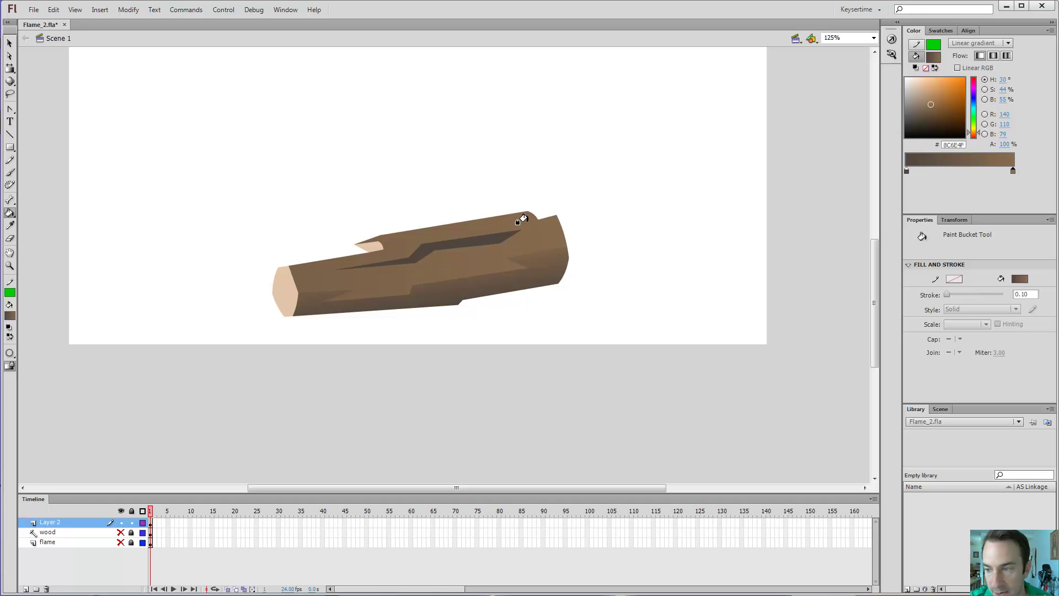
# Step: Change the gradient's left stop to a deeper, warmer brown, RGB 61,41,24 (#3D2918)
pyautogui.click(906, 172)
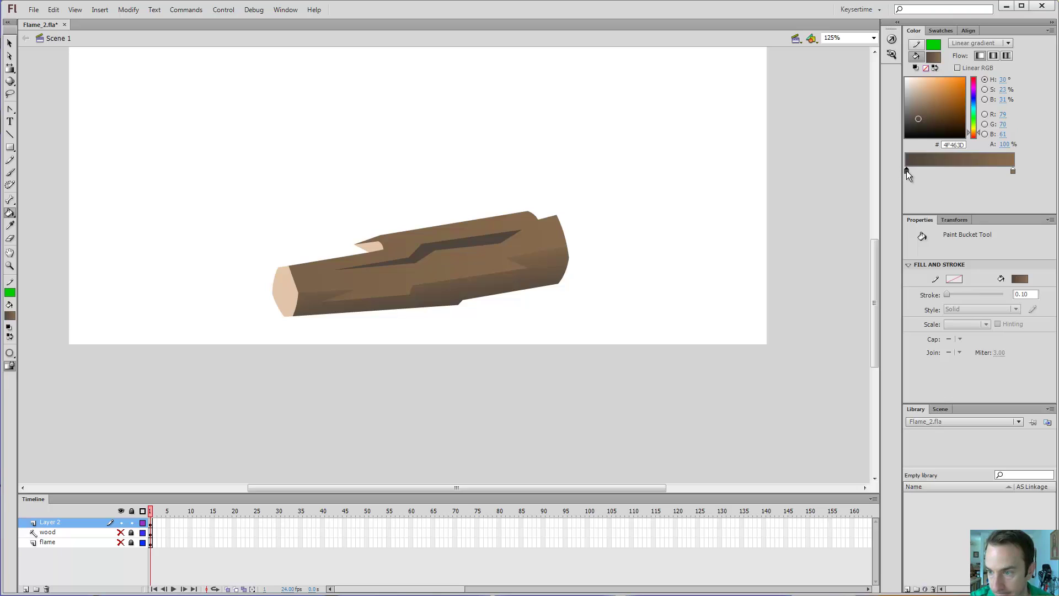
pyautogui.click(908, 172)
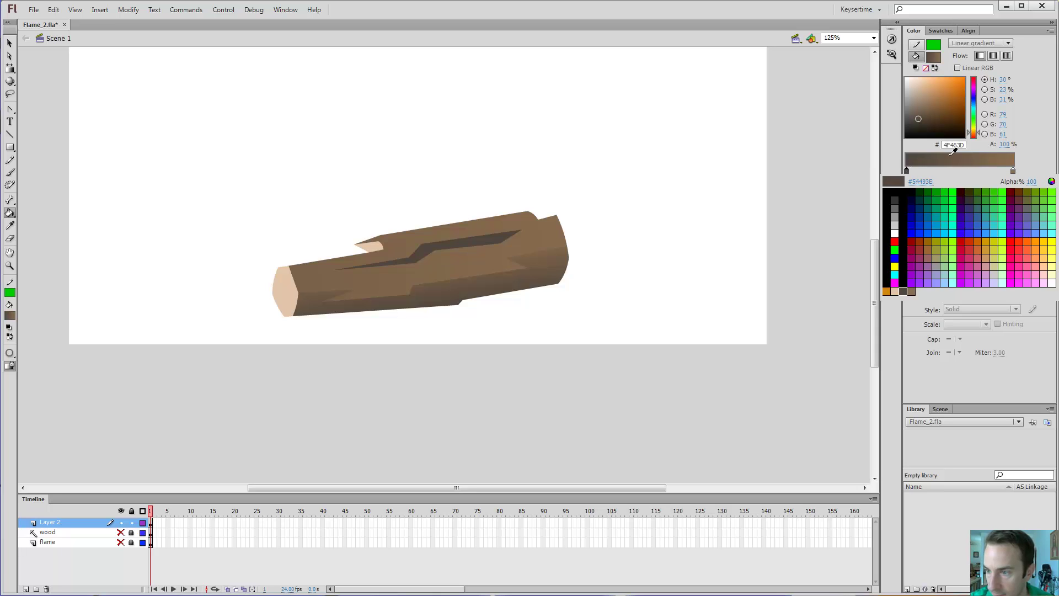
pyautogui.press('Escape')
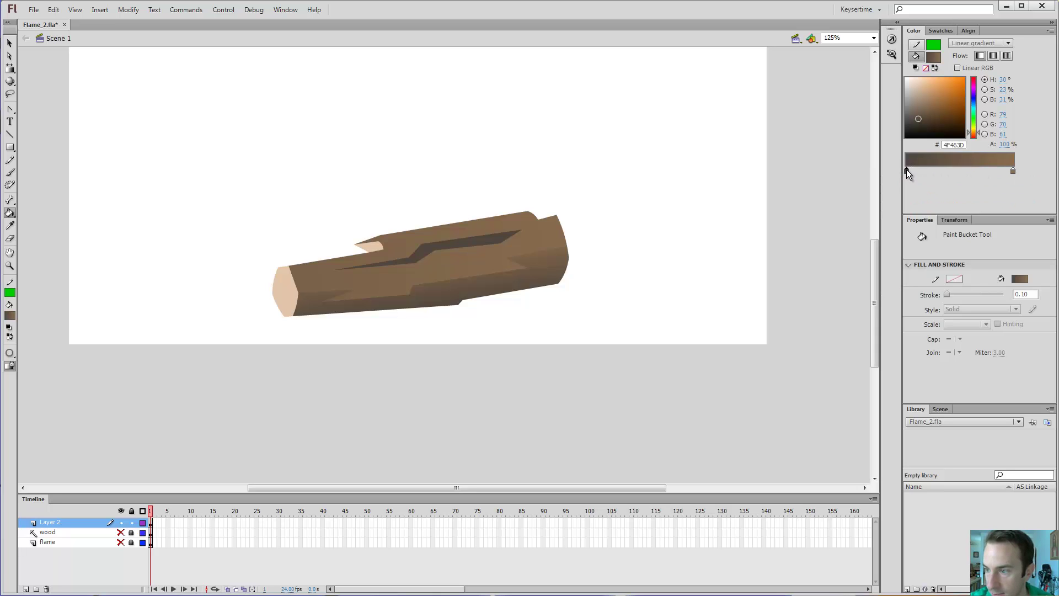
pyautogui.click(1013, 170)
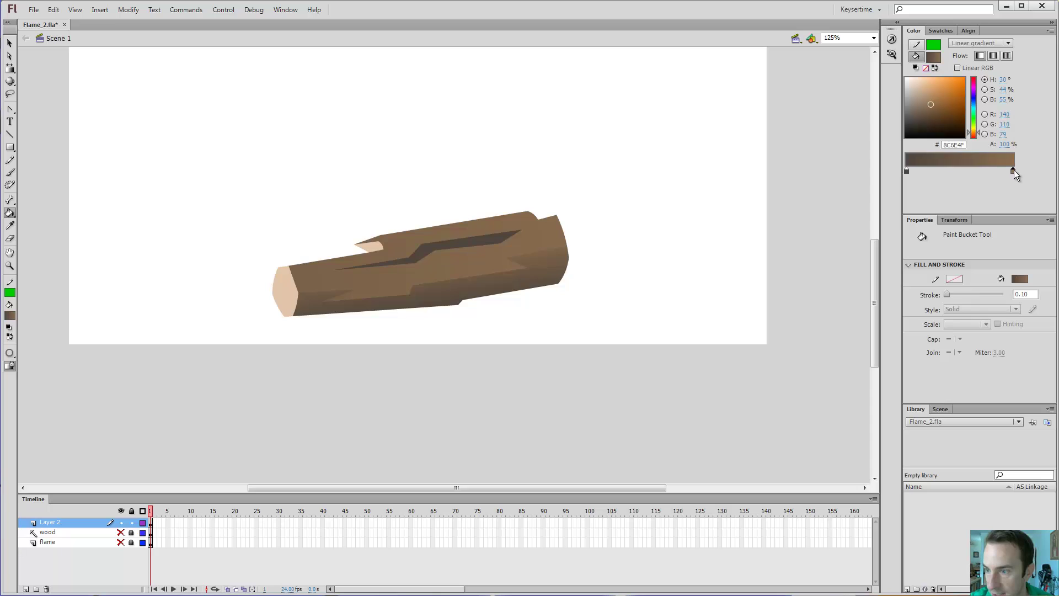
pyautogui.click(907, 171)
pyautogui.click(1013, 171)
pyautogui.click(906, 171)
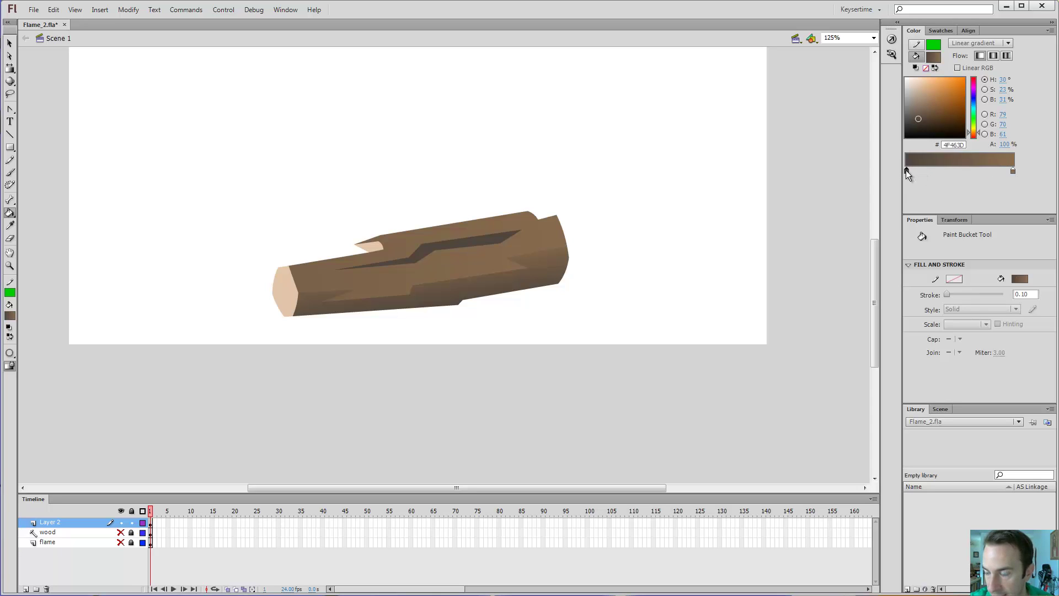
pyautogui.click(907, 170)
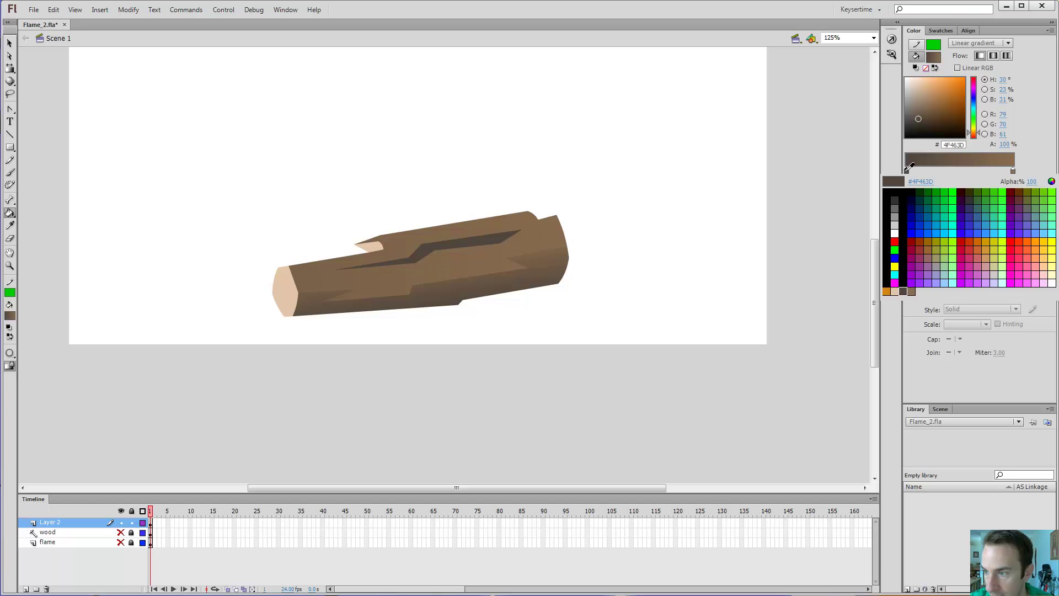
pyautogui.click(1052, 183)
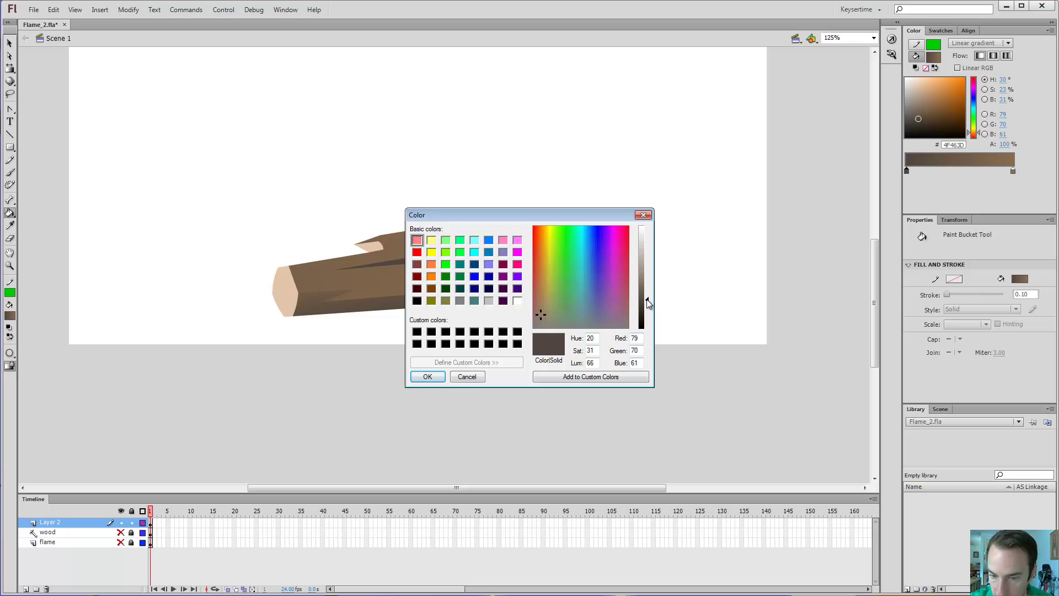
pyautogui.moveTo(648, 304); pyautogui.dragTo(648, 312)
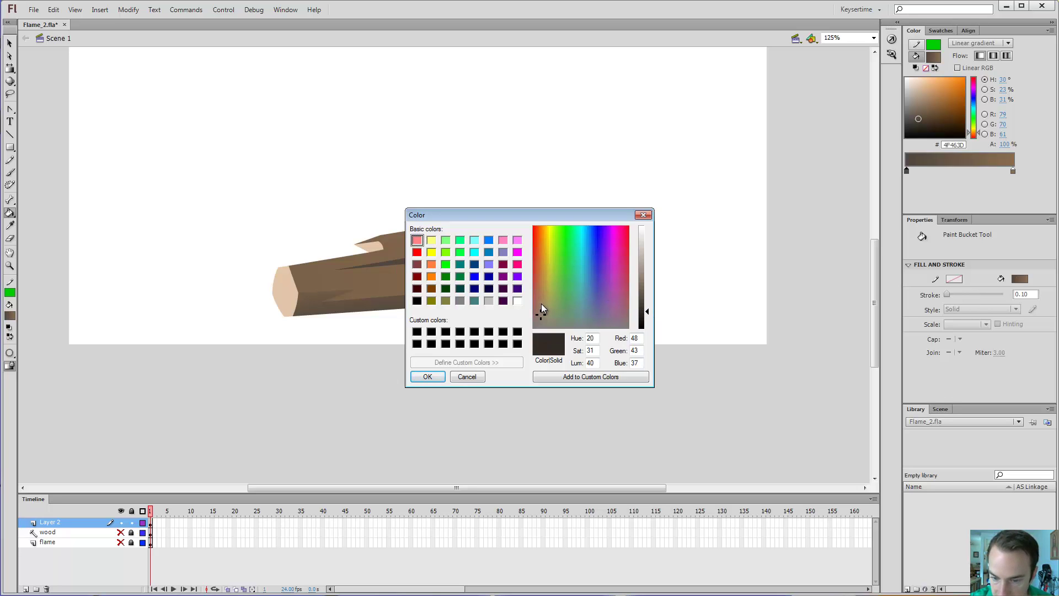
pyautogui.moveTo(541, 304); pyautogui.dragTo(541, 286)
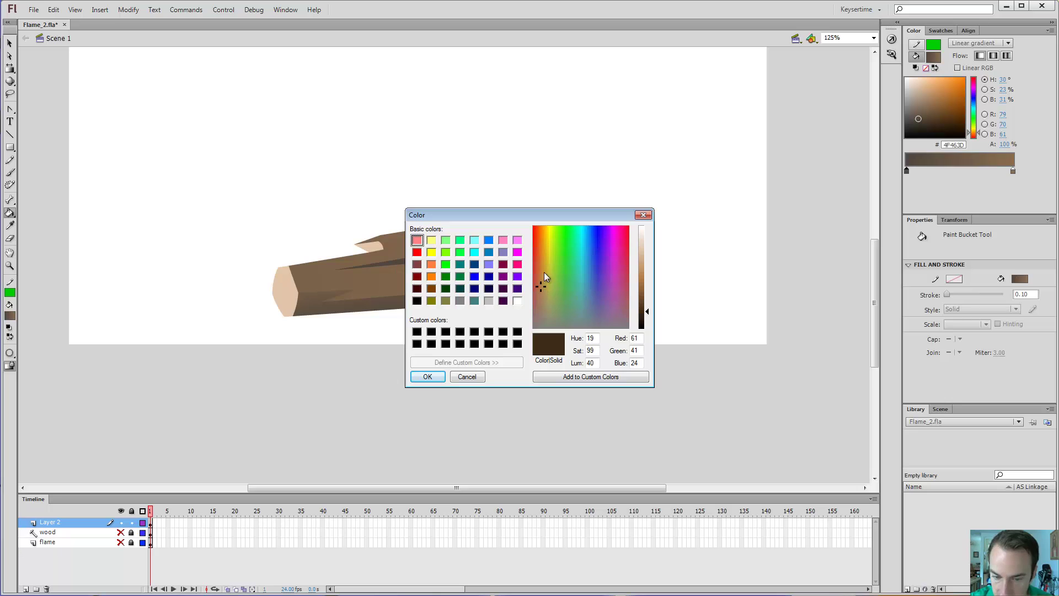
pyautogui.click(427, 377)
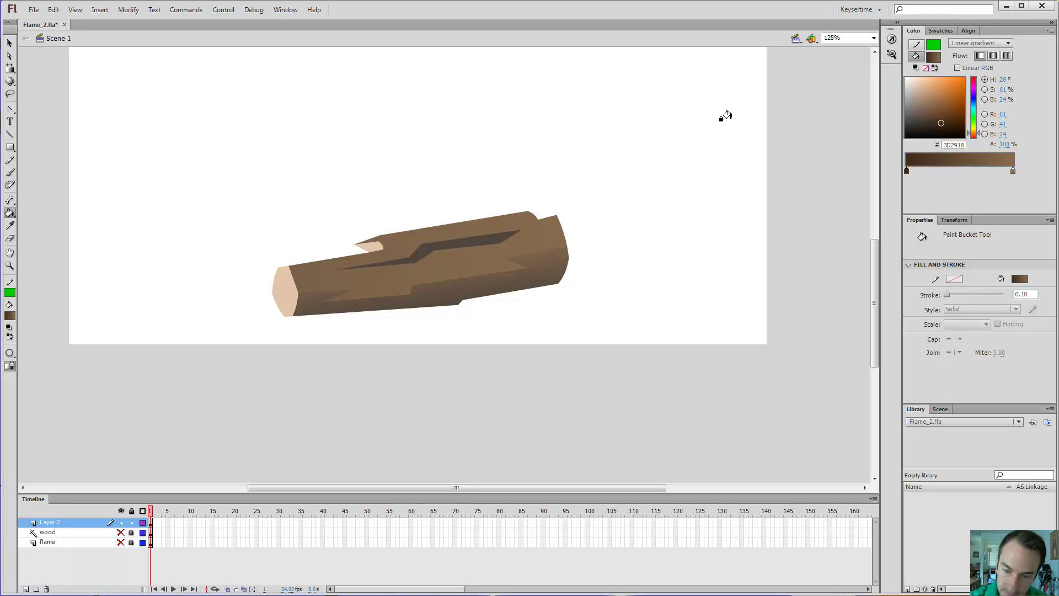
# Step: Refill the log's lower body with the updated #3D2918-based linear gradient
pyautogui.press('v')
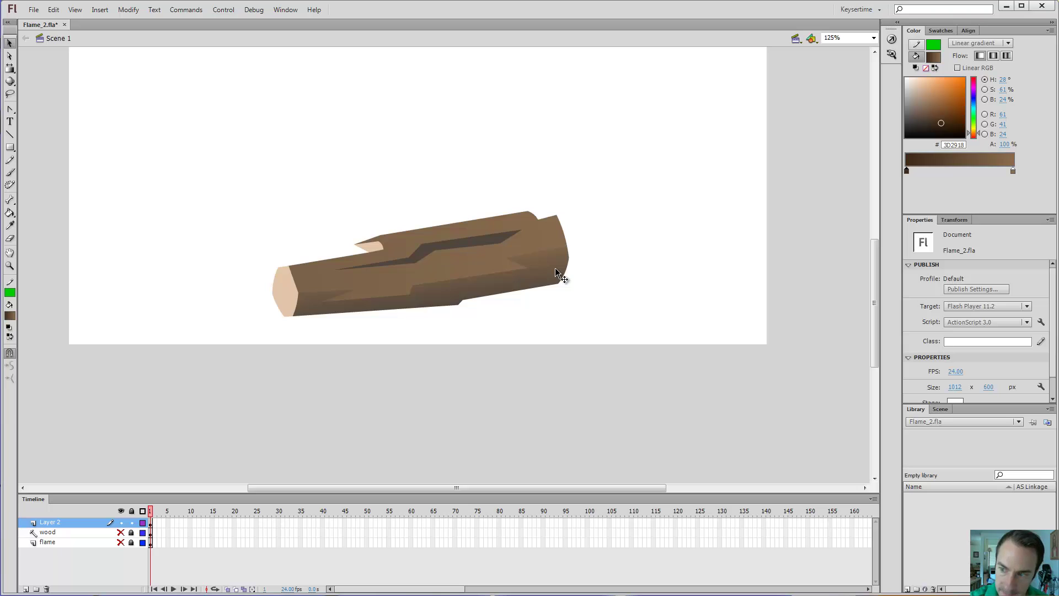
pyautogui.click(556, 269)
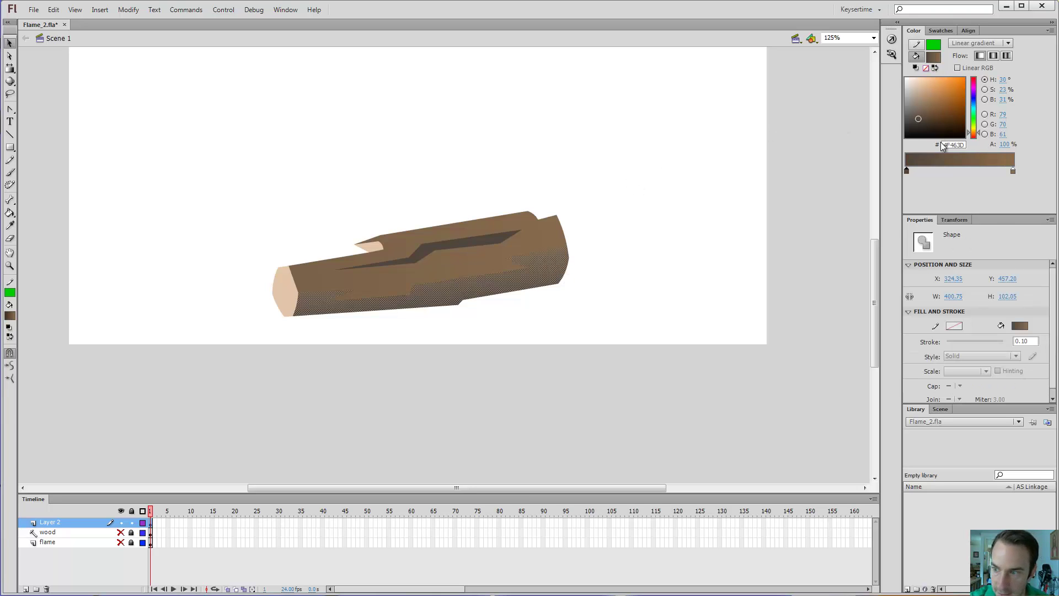
pyautogui.click(620, 215)
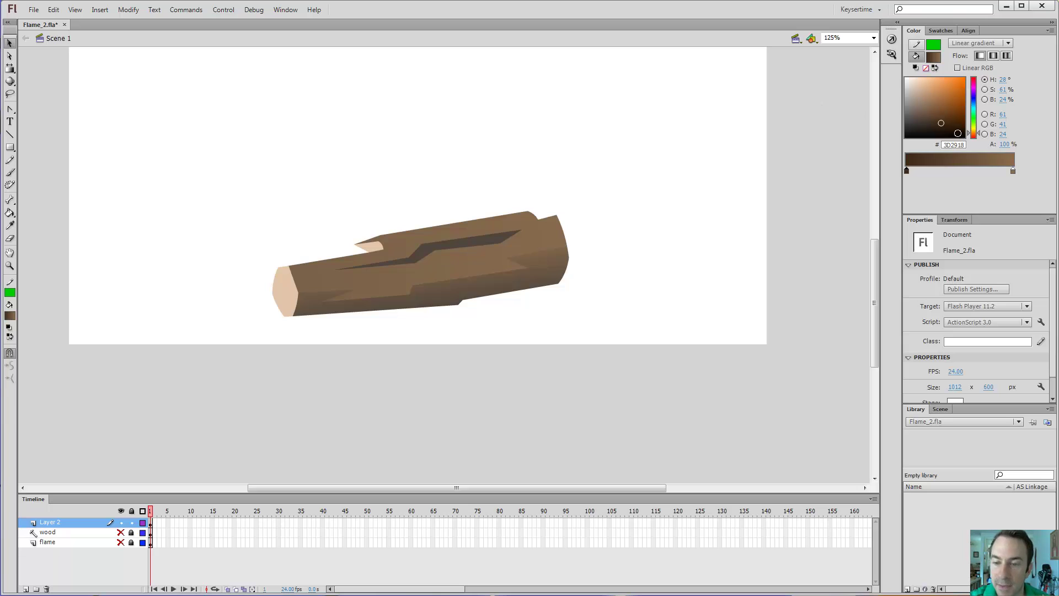
pyautogui.press('k')
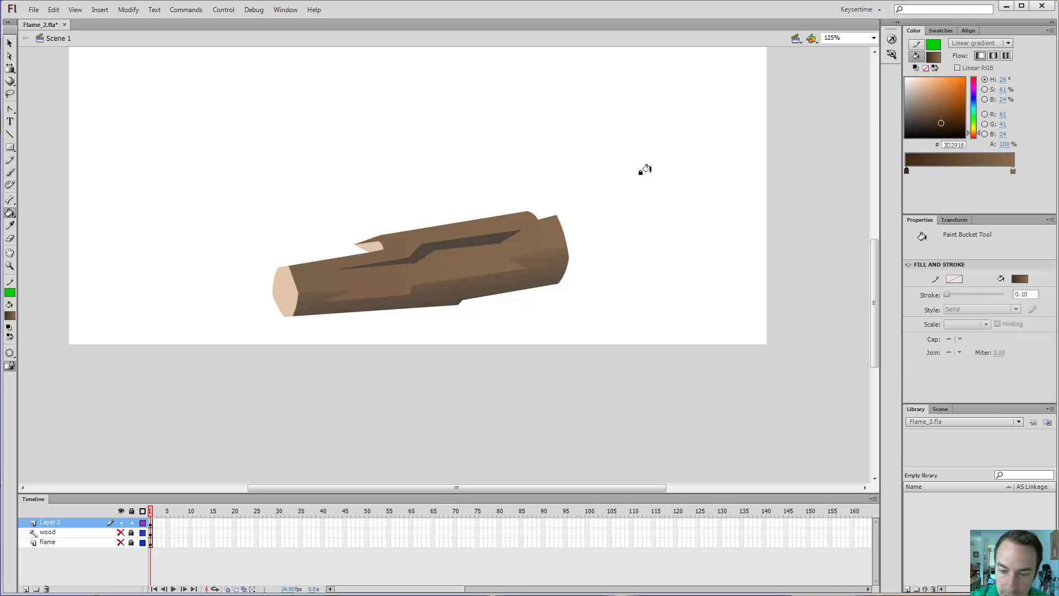
pyautogui.click(531, 258)
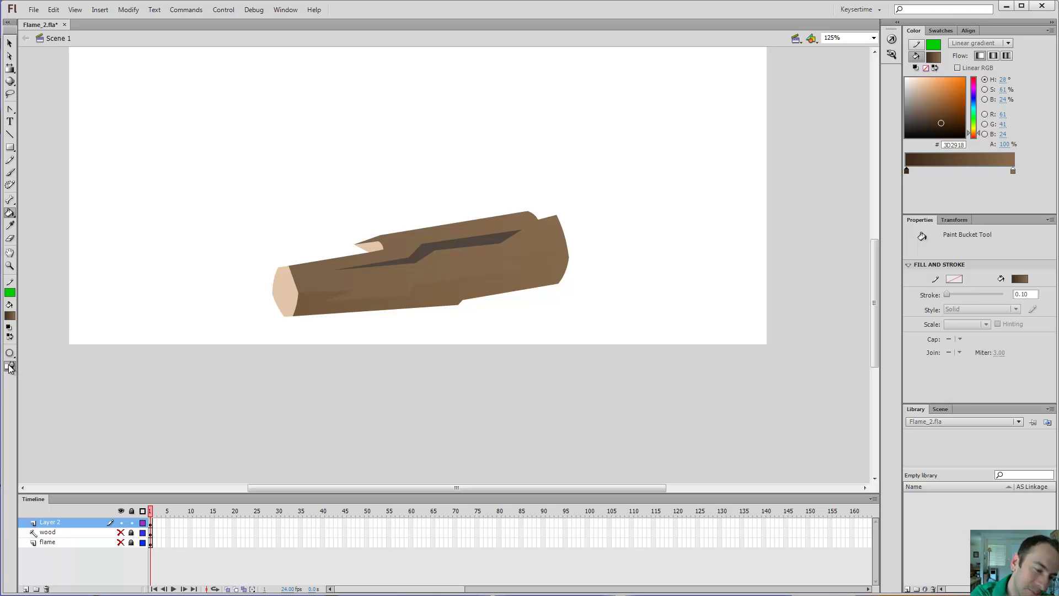
# Step: Refill the log body with the gradient darker at the bottom, then fill the crack stripe with it
pyautogui.hotkey('ctrl', 'z')
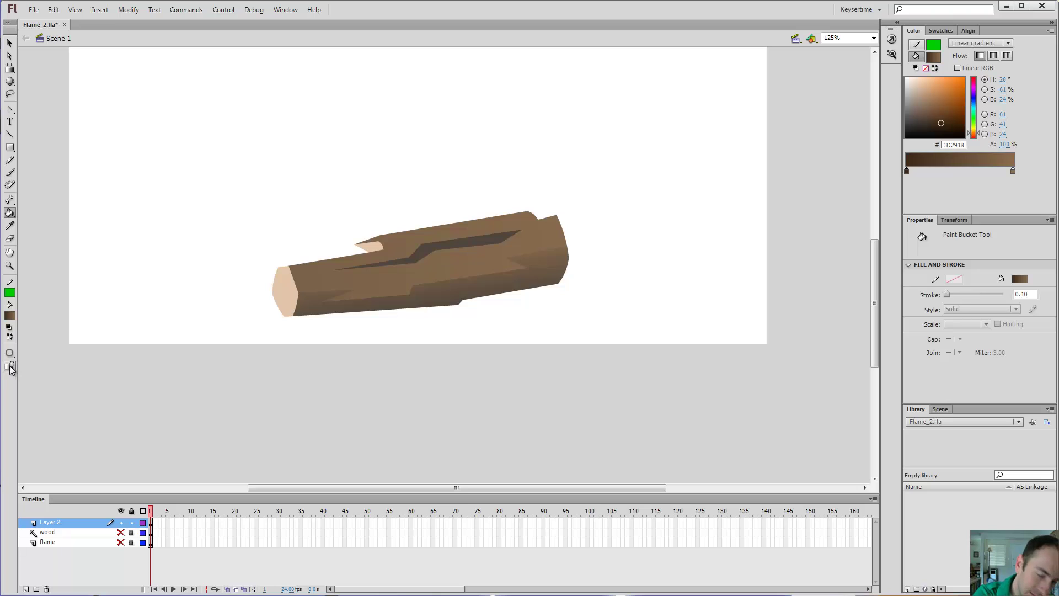
pyautogui.click(540, 262)
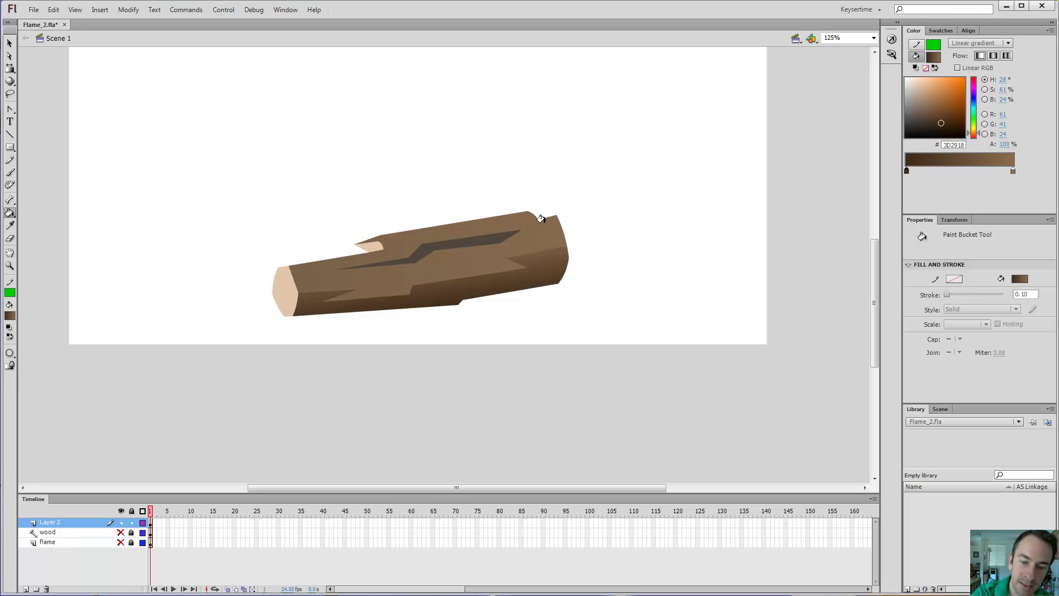
pyautogui.press('f')
pyautogui.click(455, 292)
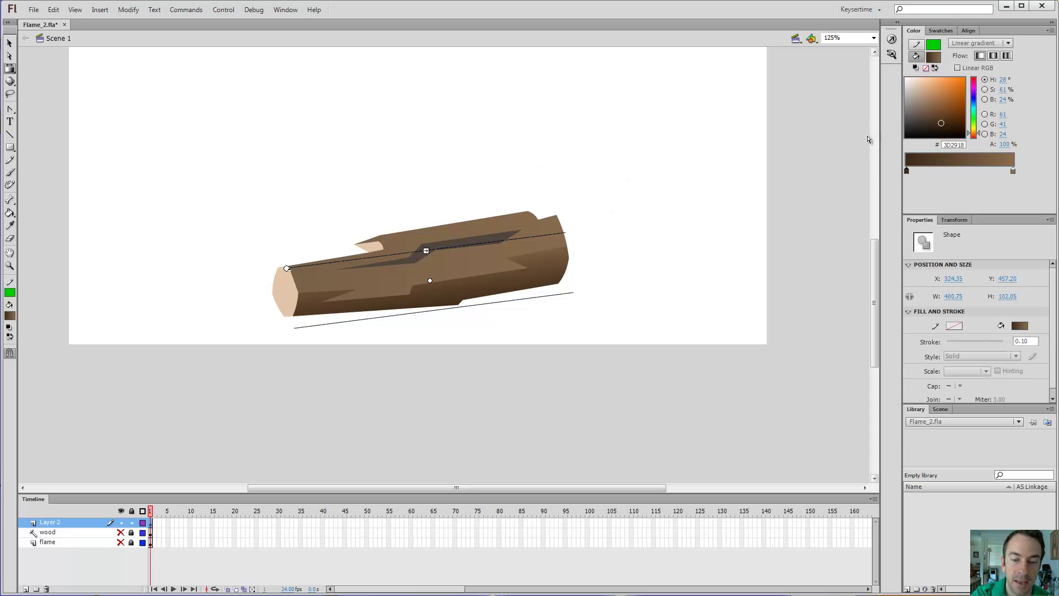
pyautogui.press('k')
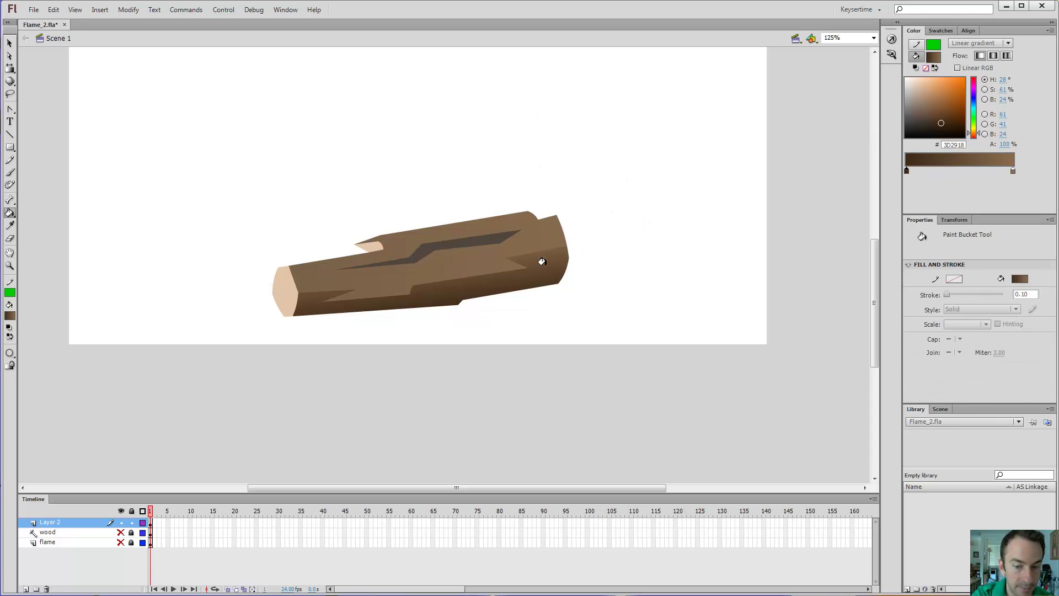
pyautogui.click(539, 260)
pyautogui.moveTo(527, 295); pyautogui.dragTo(567, 198)
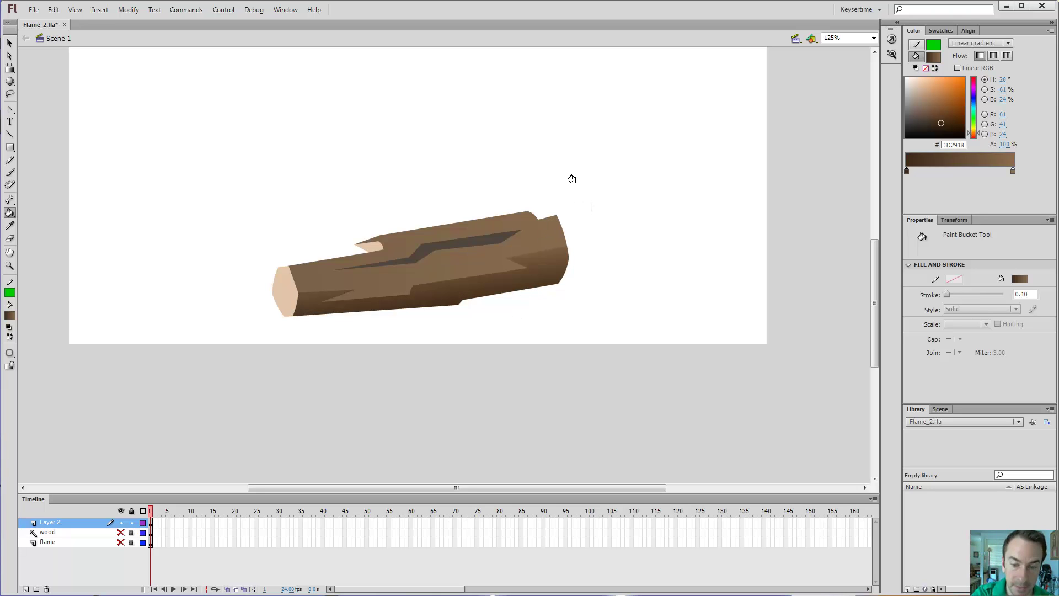
pyautogui.click(490, 237)
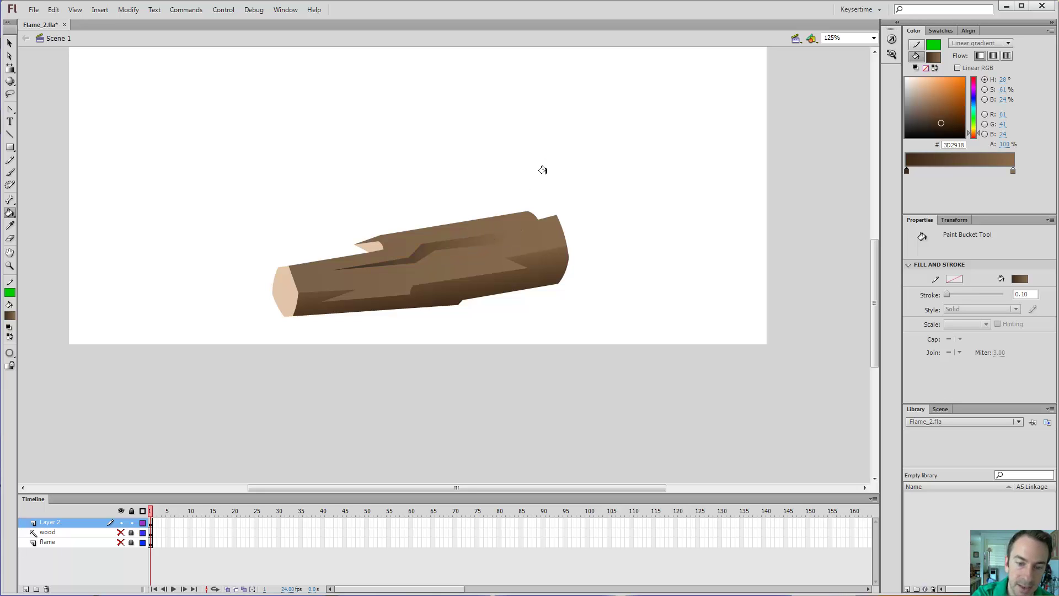
# Step: Sample the log body's gradient and, with Lock Fill on, paint the top streak with it
pyautogui.press('f')
pyautogui.click(479, 242)
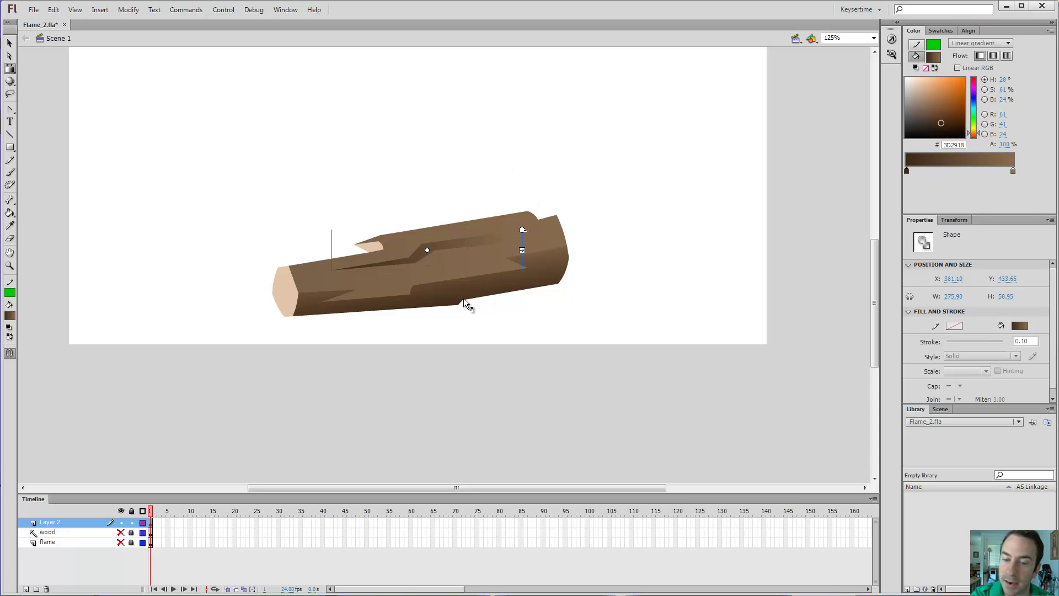
pyautogui.press('v')
pyautogui.click(586, 257)
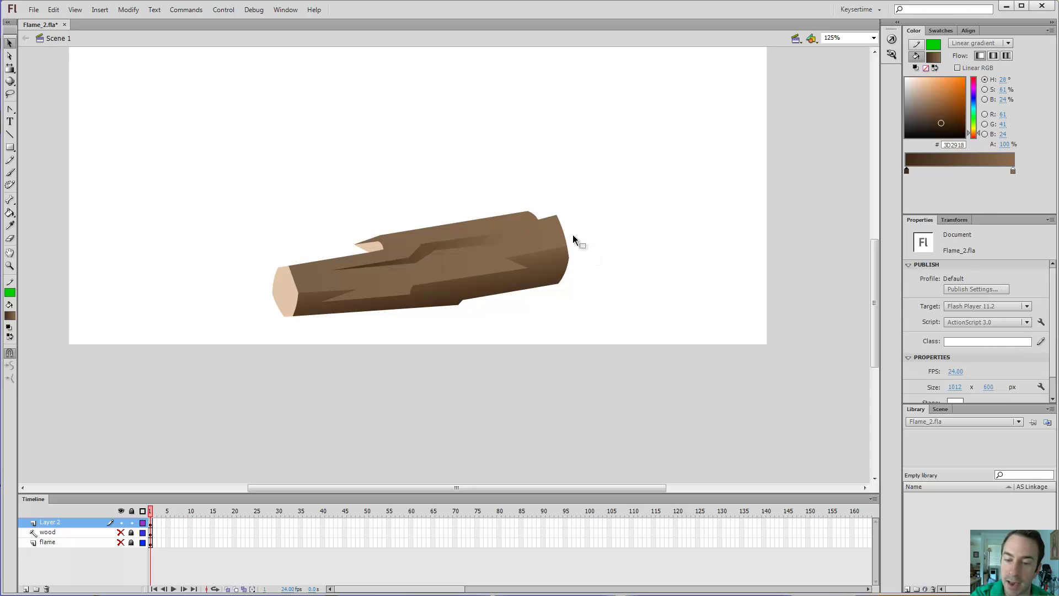
pyautogui.press('i')
pyautogui.click(553, 271)
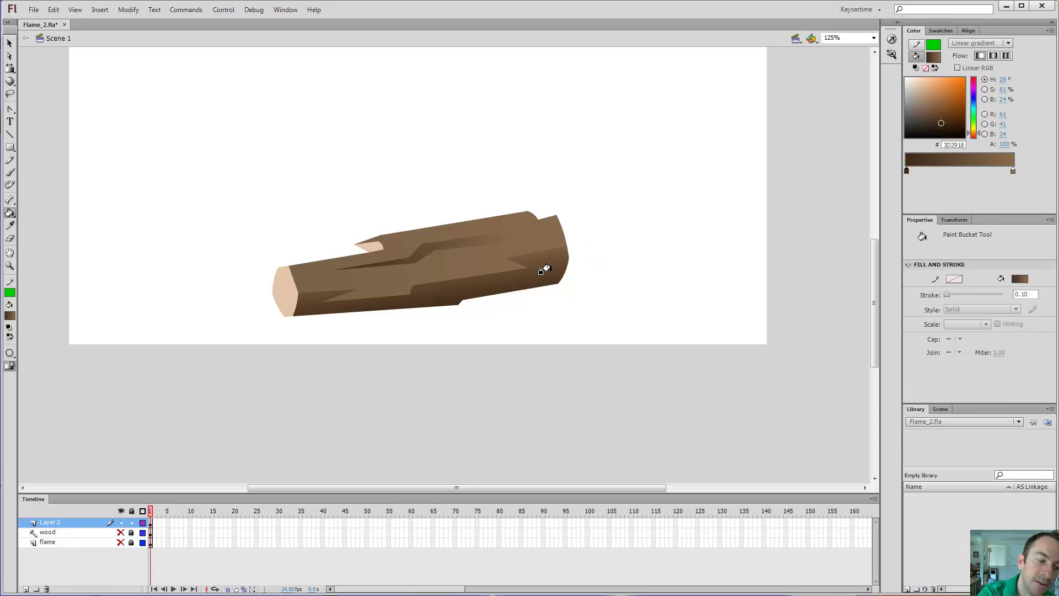
pyautogui.click(10, 366)
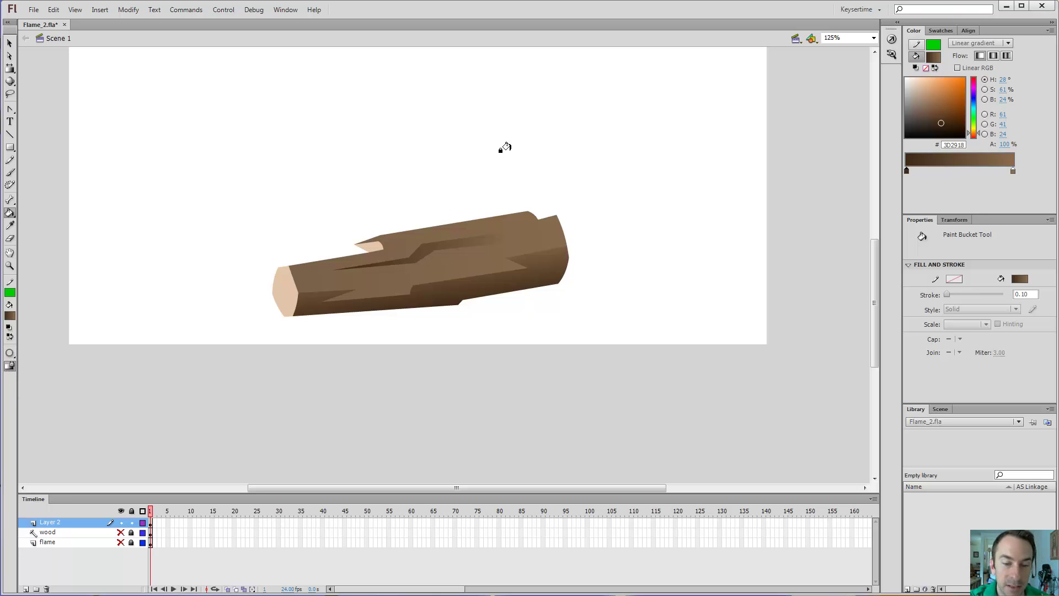
pyautogui.click(482, 239)
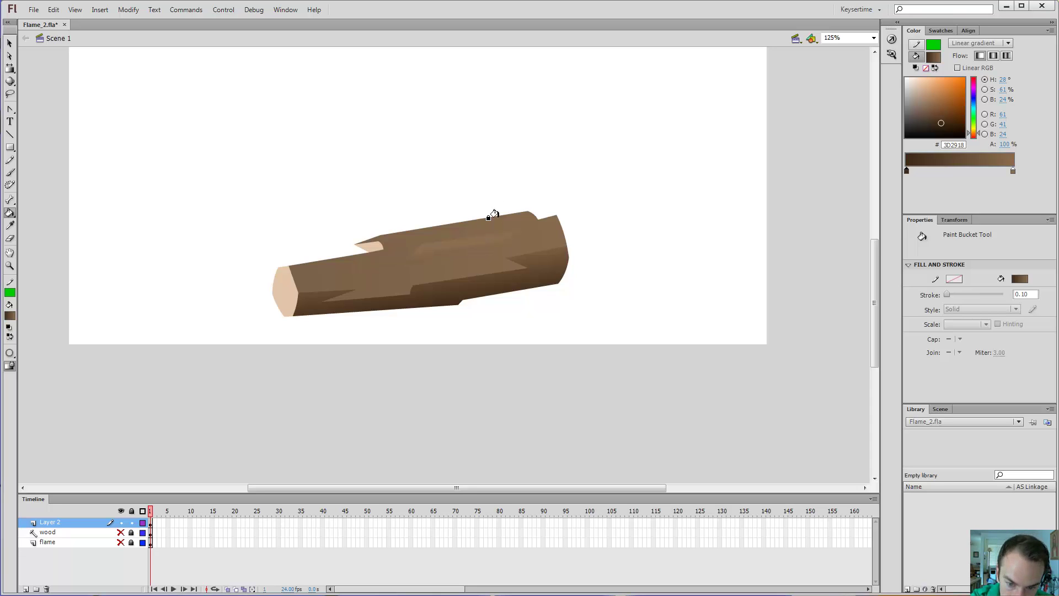
pyautogui.press('f')
pyautogui.click(478, 239)
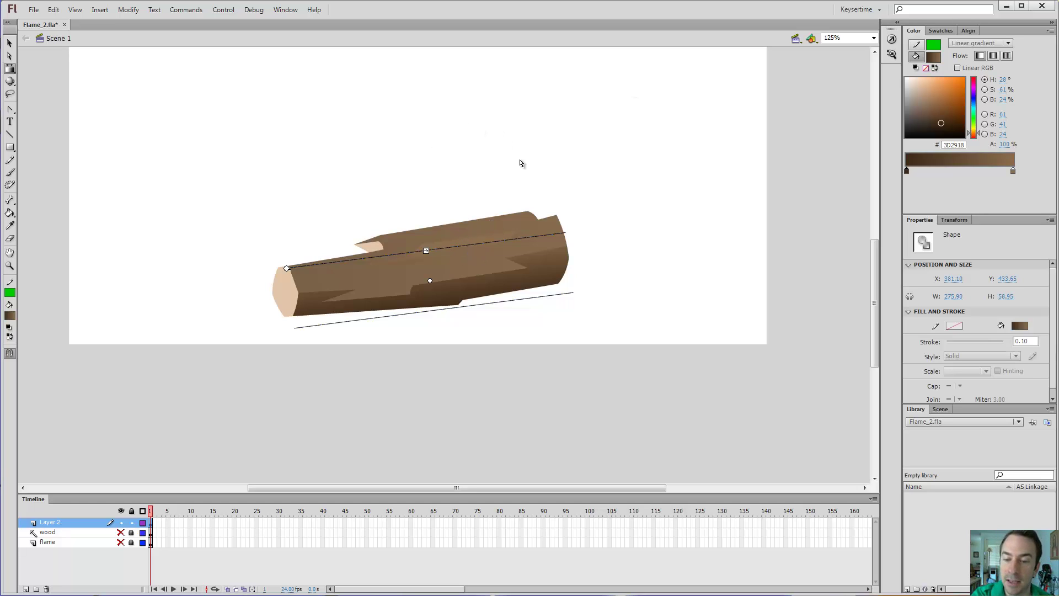
# Step: Reselect the log's gradient and change its right colour stop to a mid brown
pyautogui.click(527, 193)
pyautogui.click(543, 269)
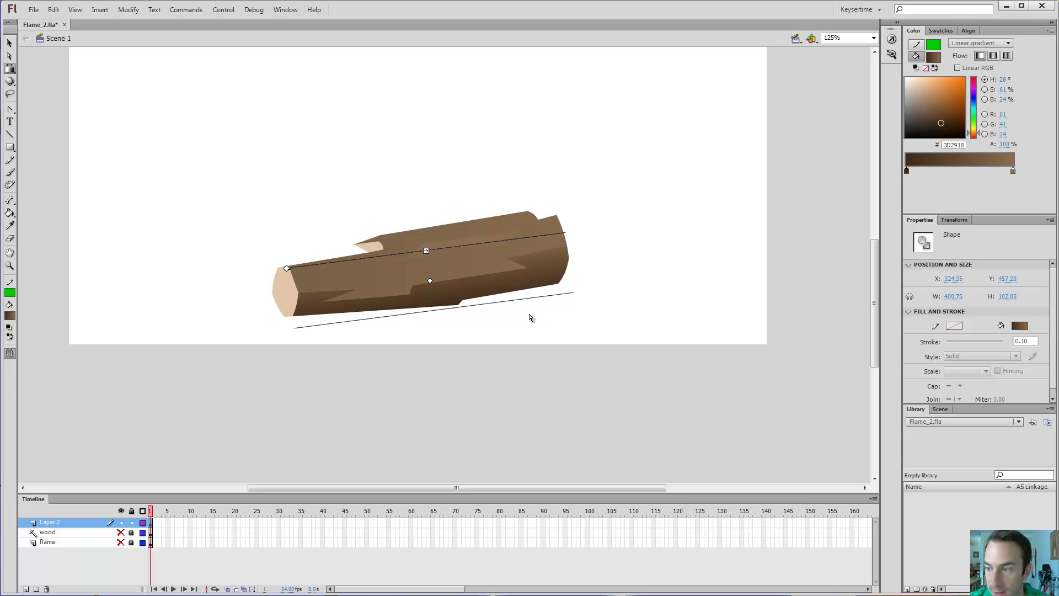
pyautogui.click(1013, 172)
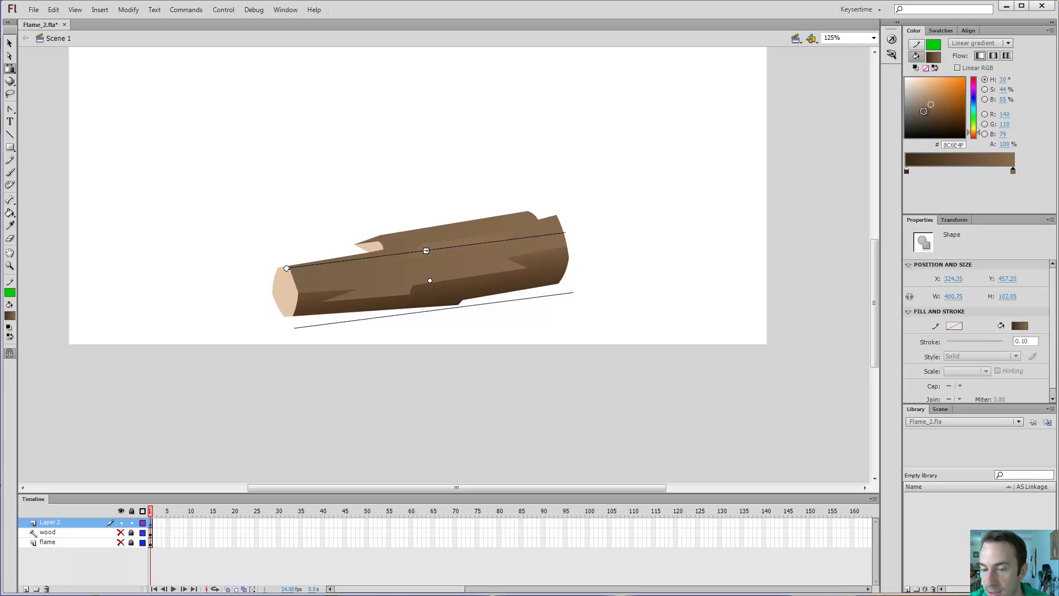
pyautogui.click(922, 112)
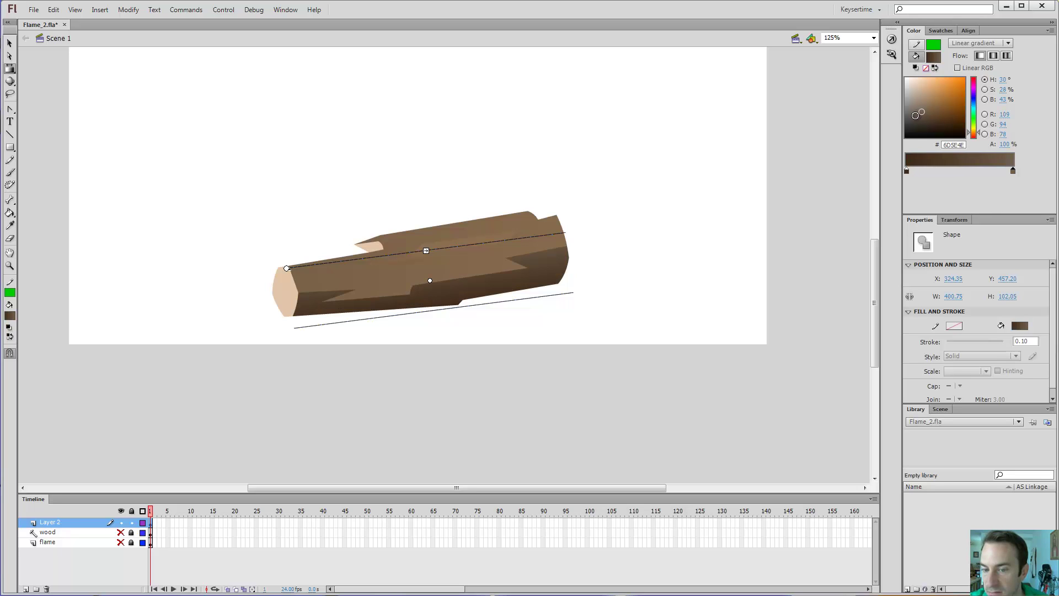
pyautogui.moveTo(922, 112); pyautogui.dragTo(928, 105)
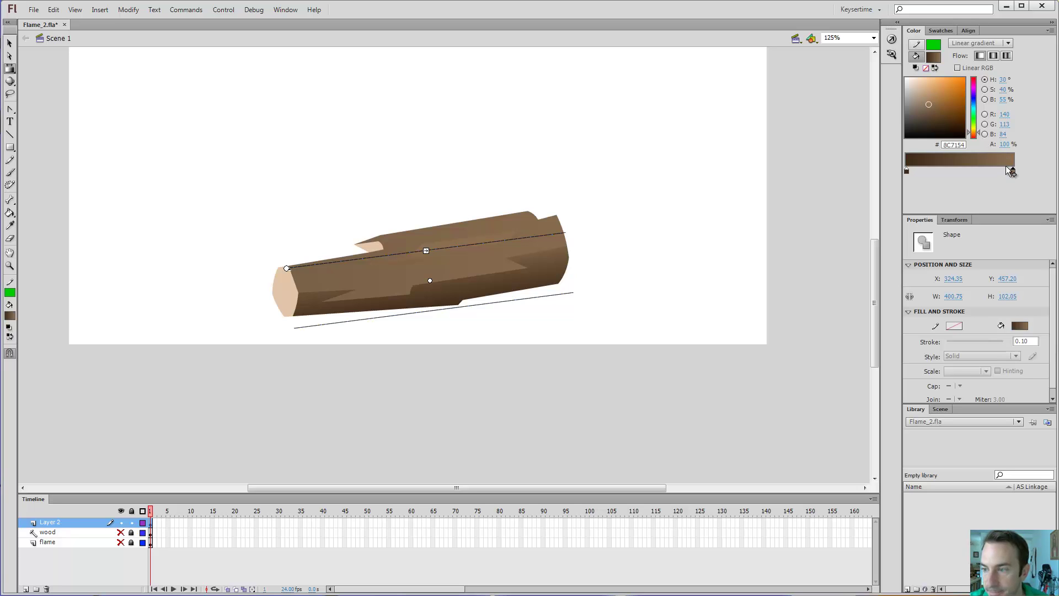
# Step: Add two more colour stops and darken the gradient's rightmost stop
pyautogui.click(961, 170)
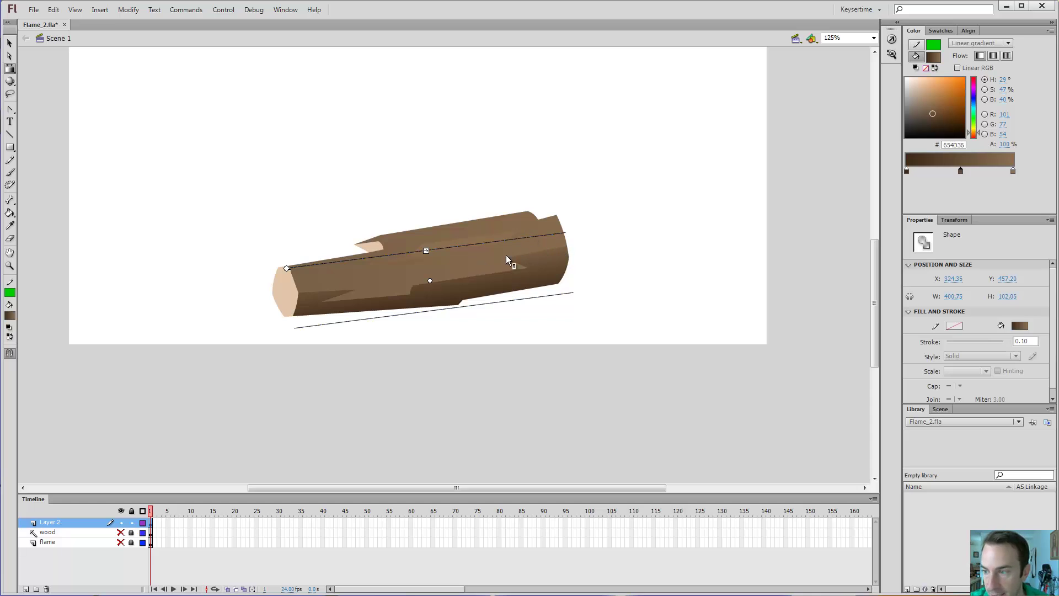
pyautogui.click(1013, 170)
pyautogui.moveTo(927, 103)
pyautogui.mouseDown()
pyautogui.moveTo(912, 119)
pyautogui.moveTo(929, 104)
pyautogui.mouseUp()
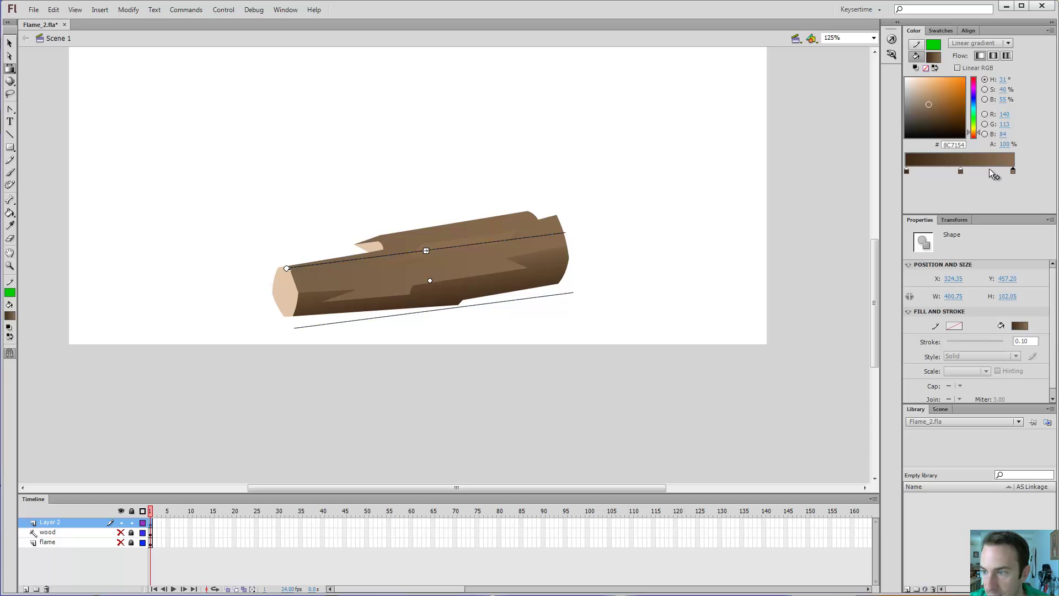
pyautogui.click(988, 171)
pyautogui.click(1013, 171)
pyautogui.moveTo(930, 103); pyautogui.dragTo(919, 119)
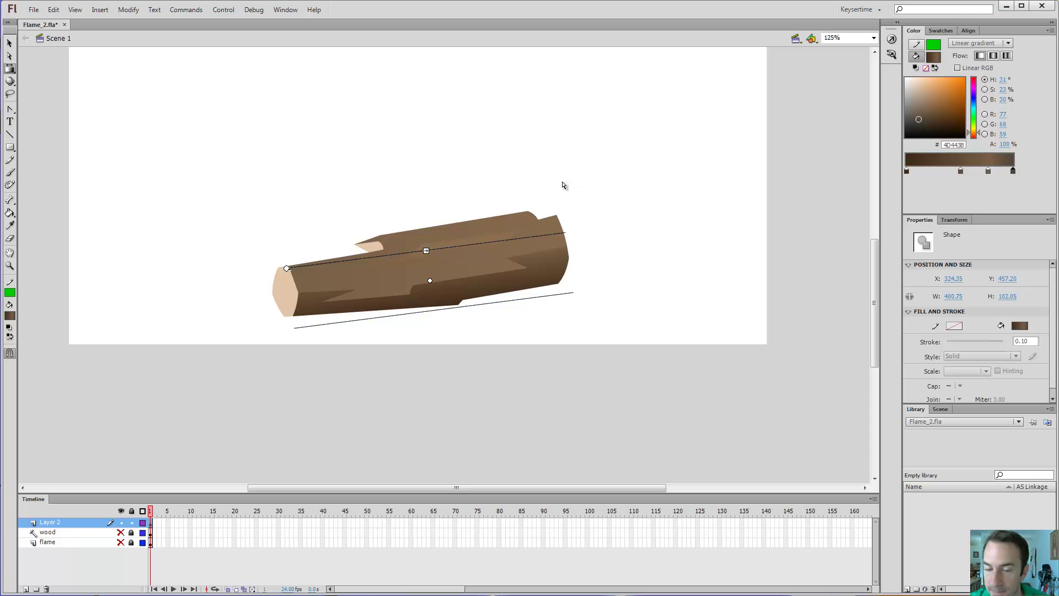
# Step: Fill the log's groove with the multi-stop brown gradient using the Paint Bucket
pyautogui.click(602, 178)
pyautogui.press('k')
pyautogui.click(486, 240)
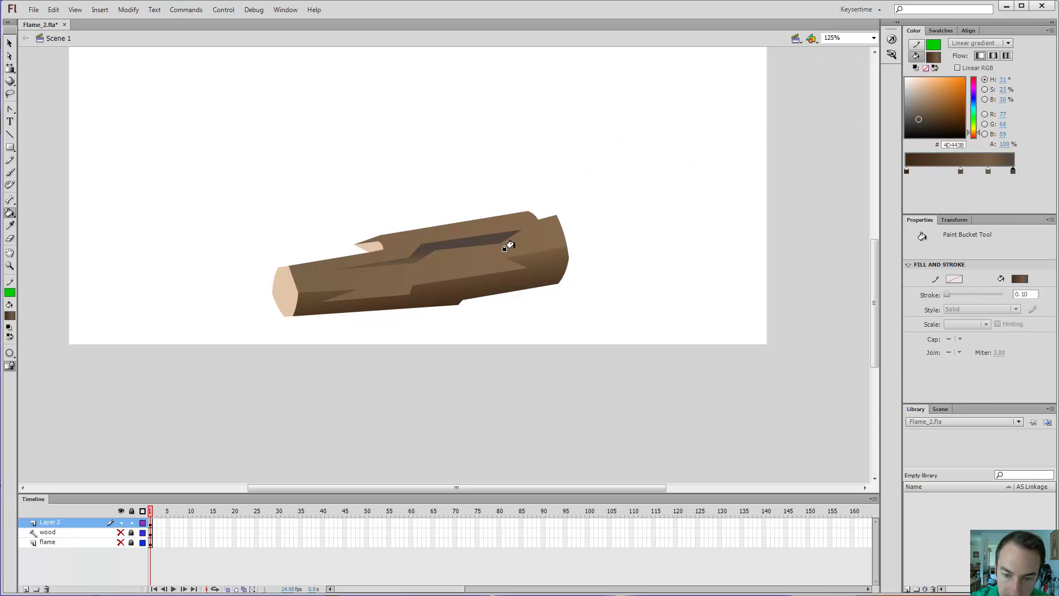
# Step: Lighten the gradient's rightmost stop to #5B452E, then deselect the log
pyautogui.press('f')
pyautogui.click(489, 249)
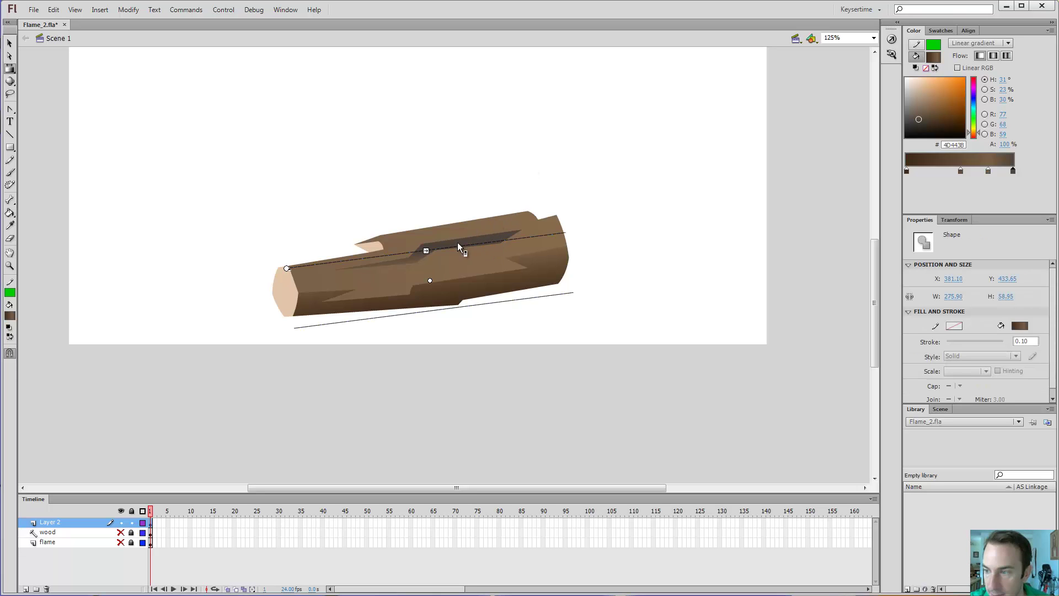
pyautogui.click(1012, 171)
pyautogui.moveTo(920, 105)
pyautogui.mouseDown()
pyautogui.moveTo(916, 117)
pyautogui.moveTo(932, 120)
pyautogui.mouseUp()
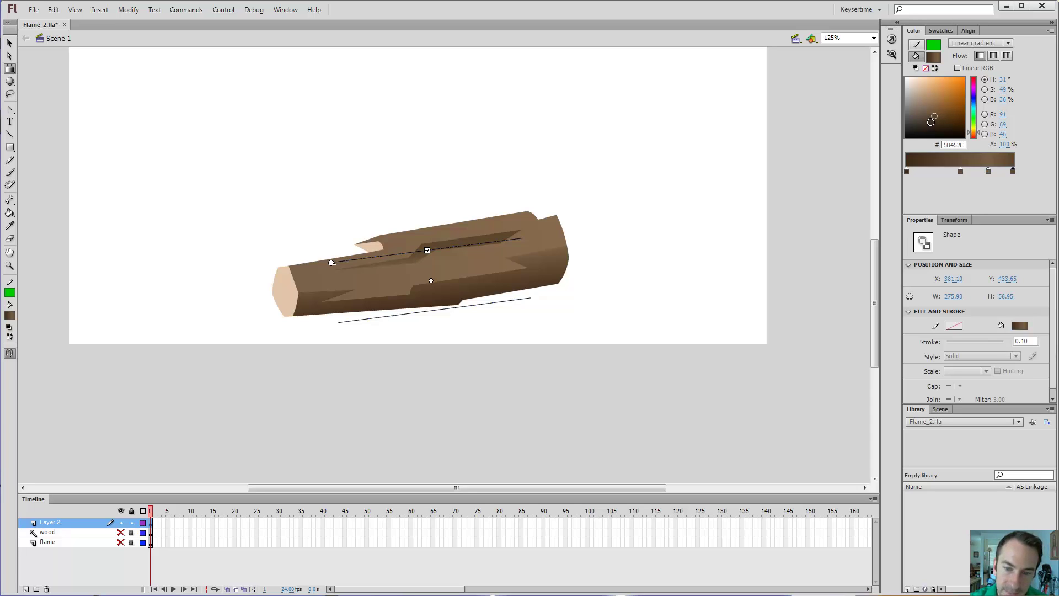
pyautogui.click(630, 152)
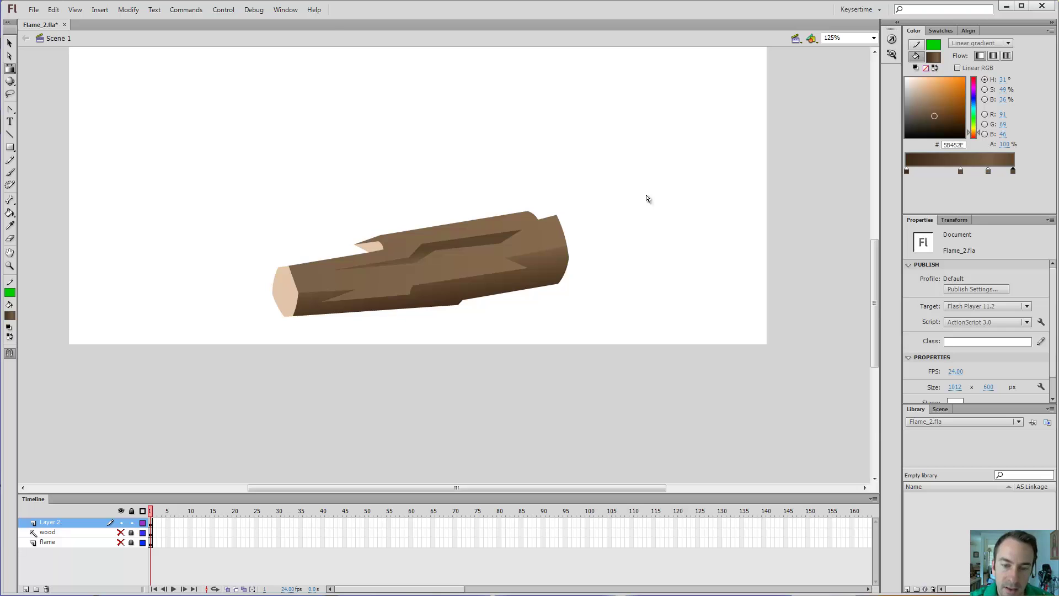
# Step: At 250% zoom, nudge the log's lower-edge corner left and down, then return to 125%
pyautogui.hotkey('ctrl', '-')
pyautogui.press('z')
pyautogui.click(480, 234)
pyautogui.click(431, 280)
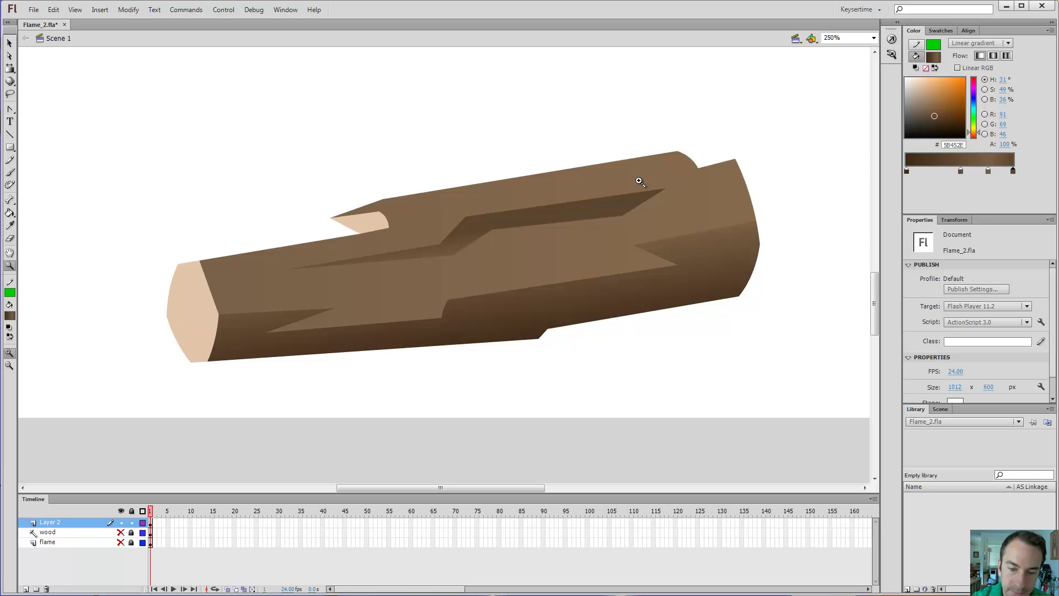
pyautogui.press('v')
pyautogui.moveTo(443, 316); pyautogui.dragTo(432, 317)
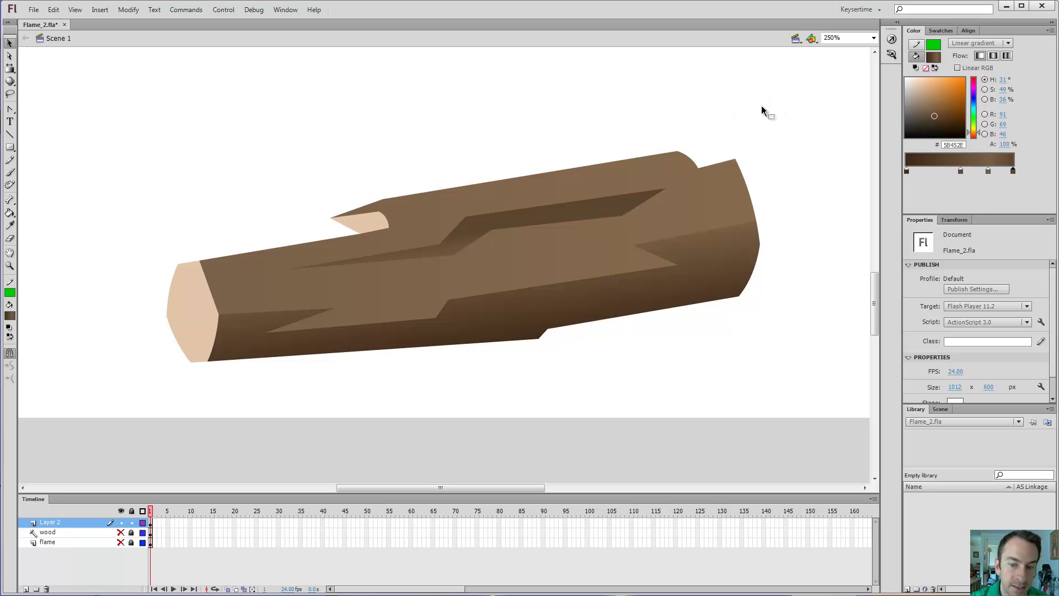
pyautogui.hotkey('ctrl', '-')
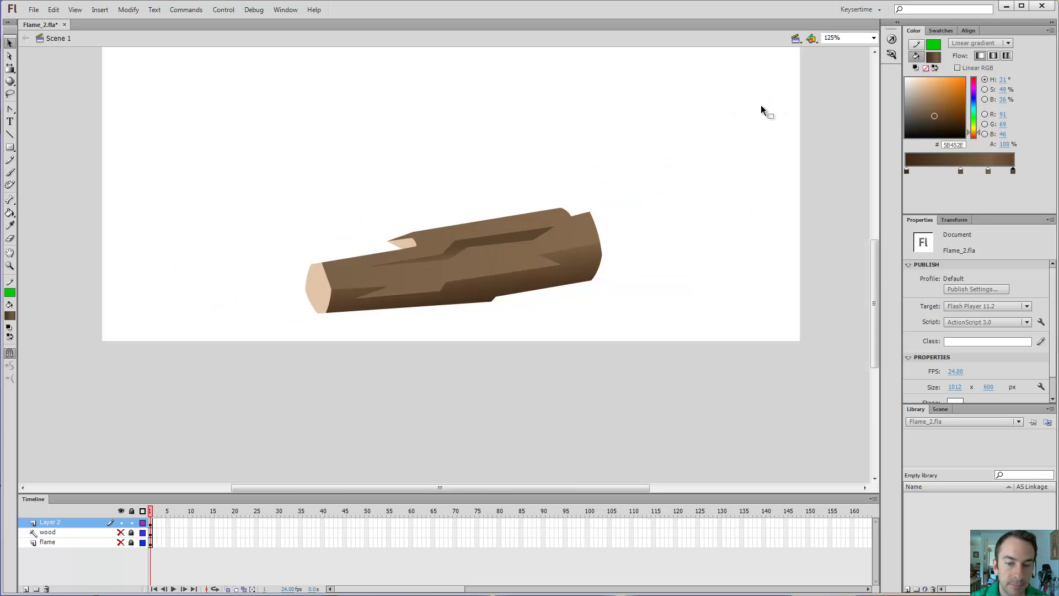